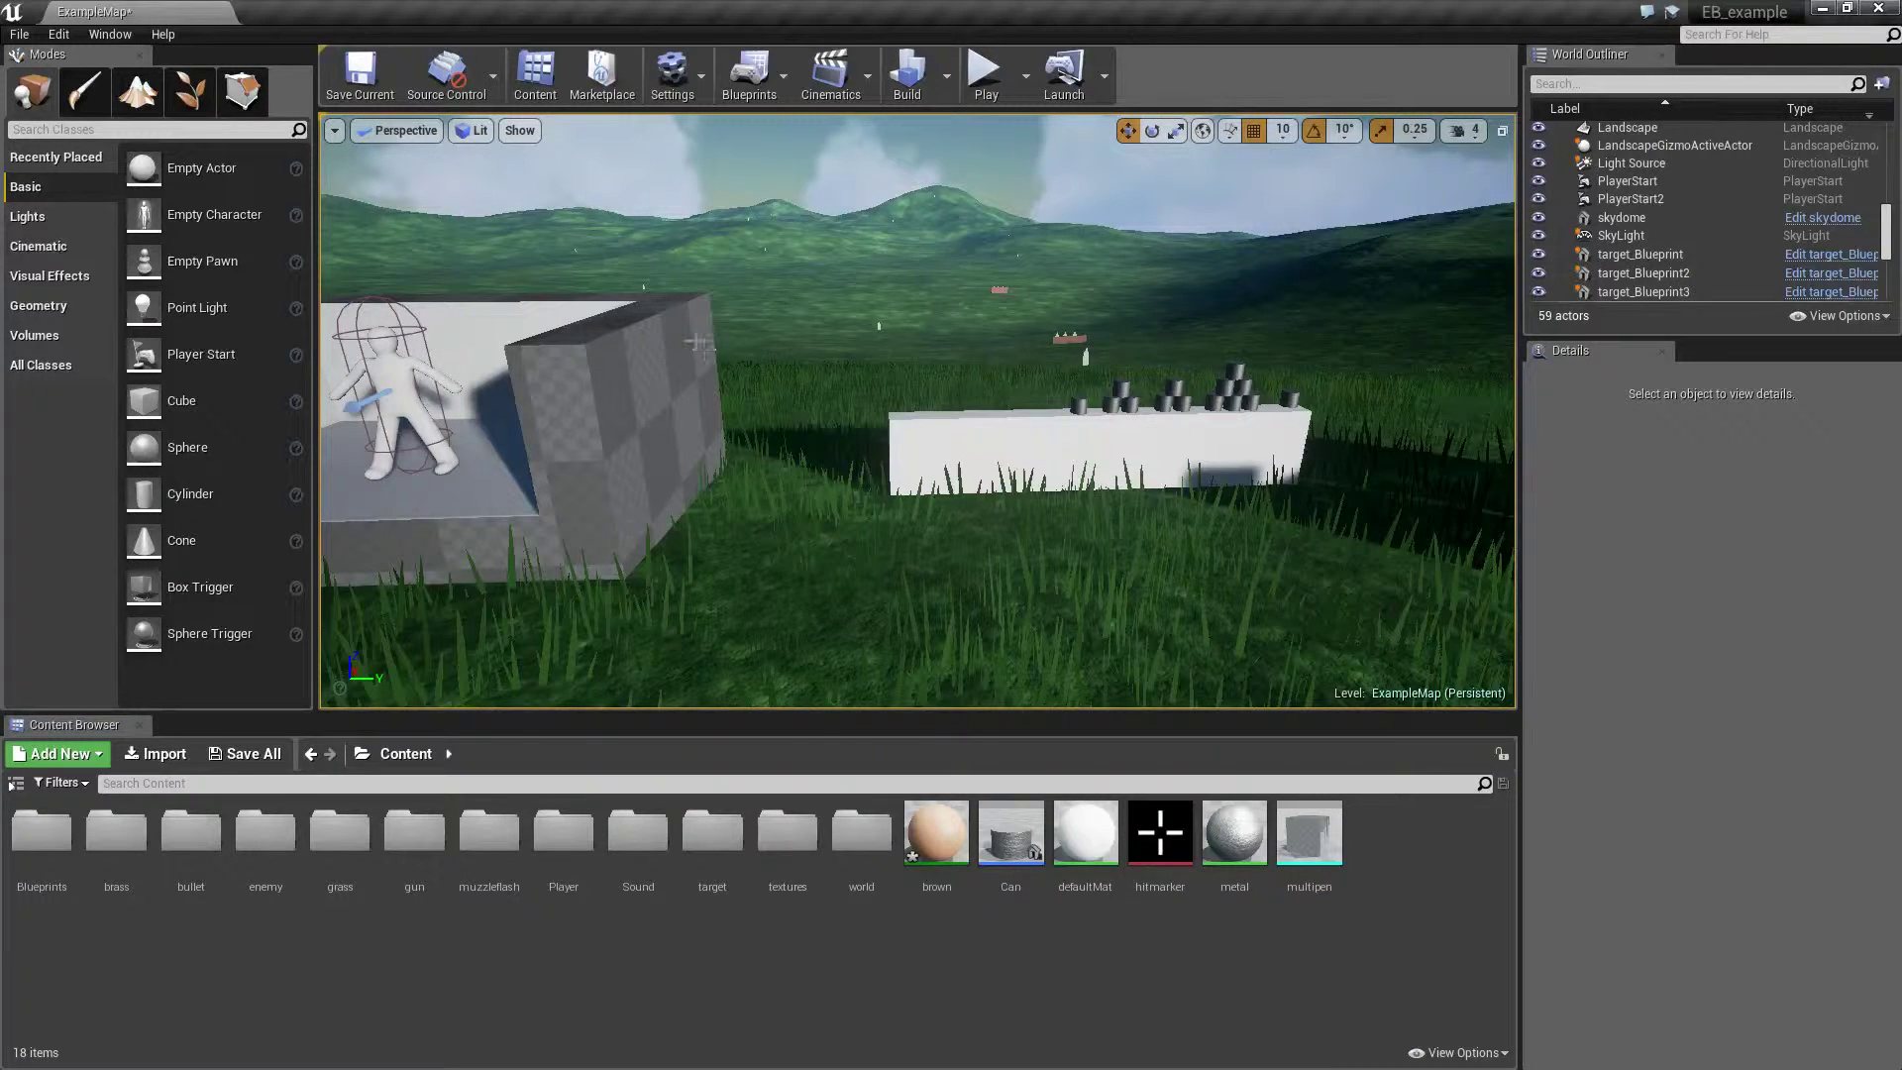
- Orbit and fly the viewport camera past the checkered box and cans to centre the dark target slabs
mouse_move(646, 380)
right_mouse_down()
mouse_move(713, 376)
mouse_move(646, 380)
right_mouse_up()
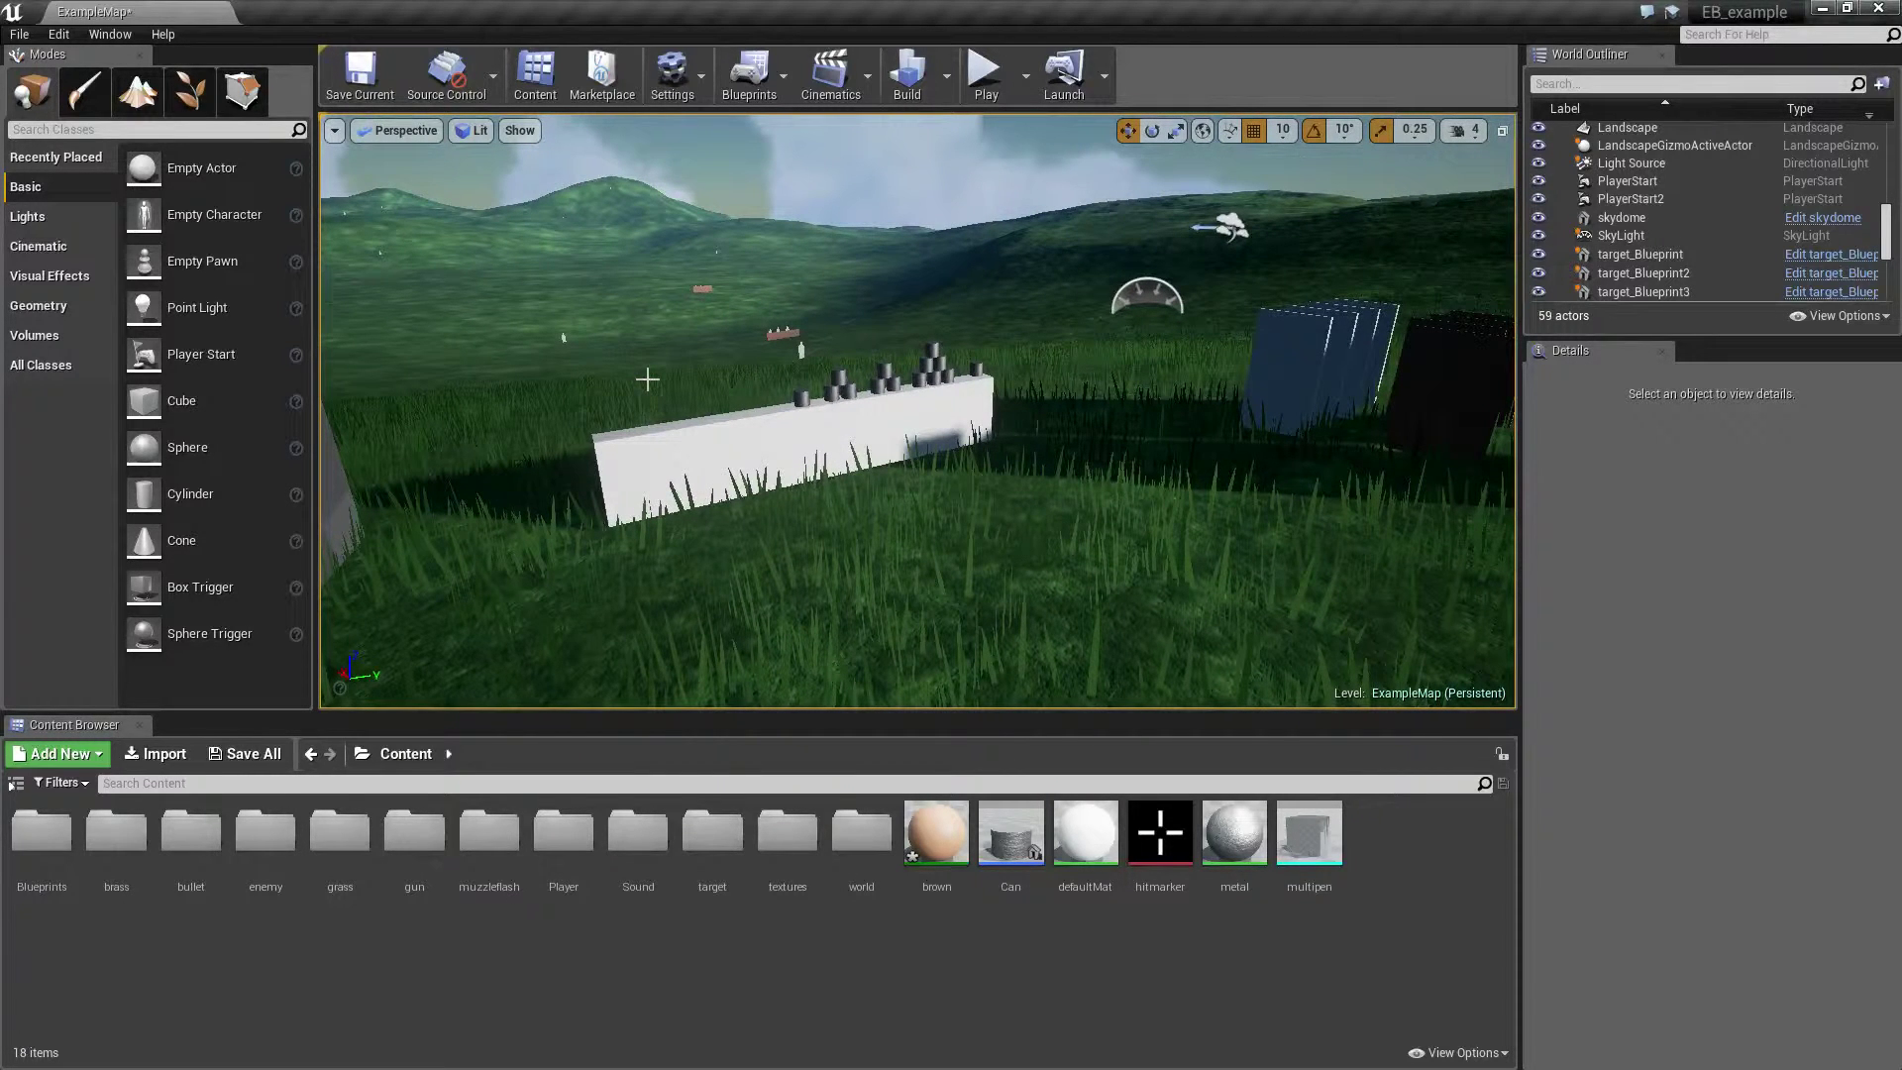
right_click_drag(647, 380, 647, 380)
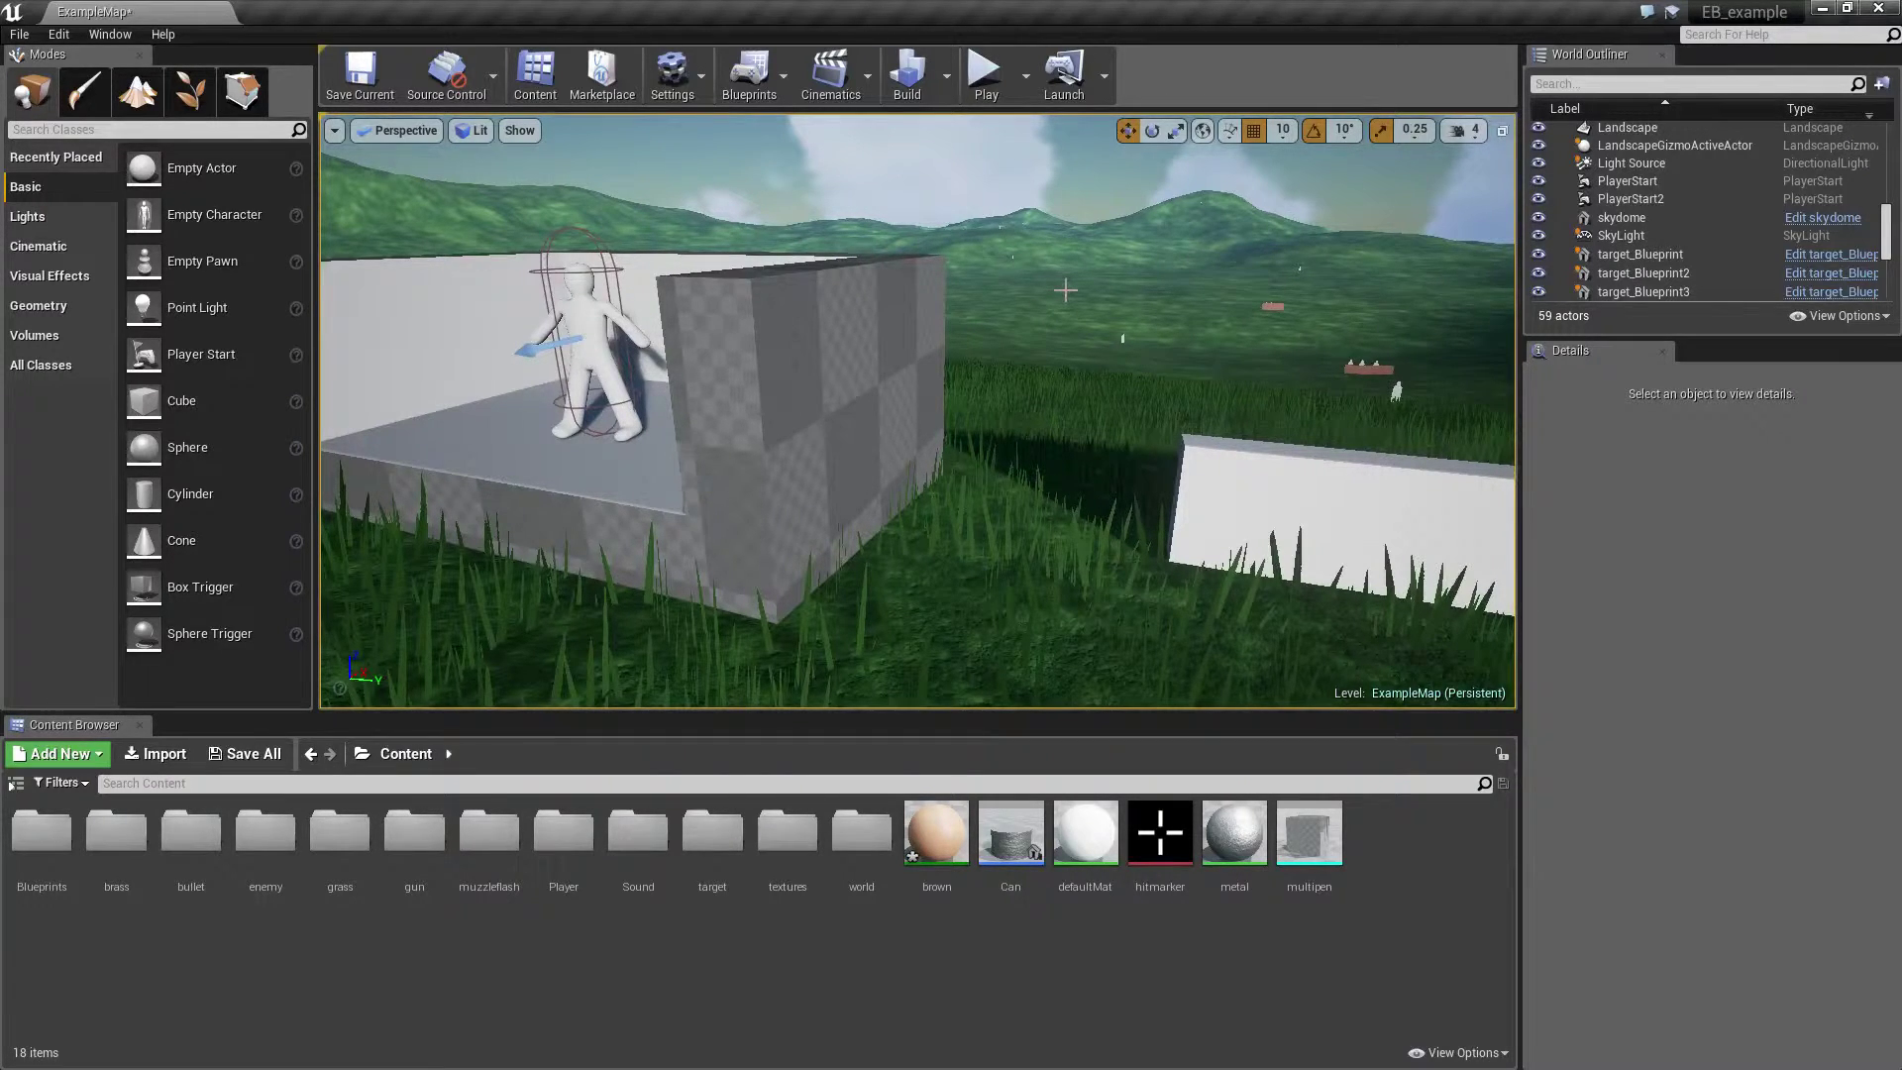
right_click_drag(1065, 289, 773, 416)
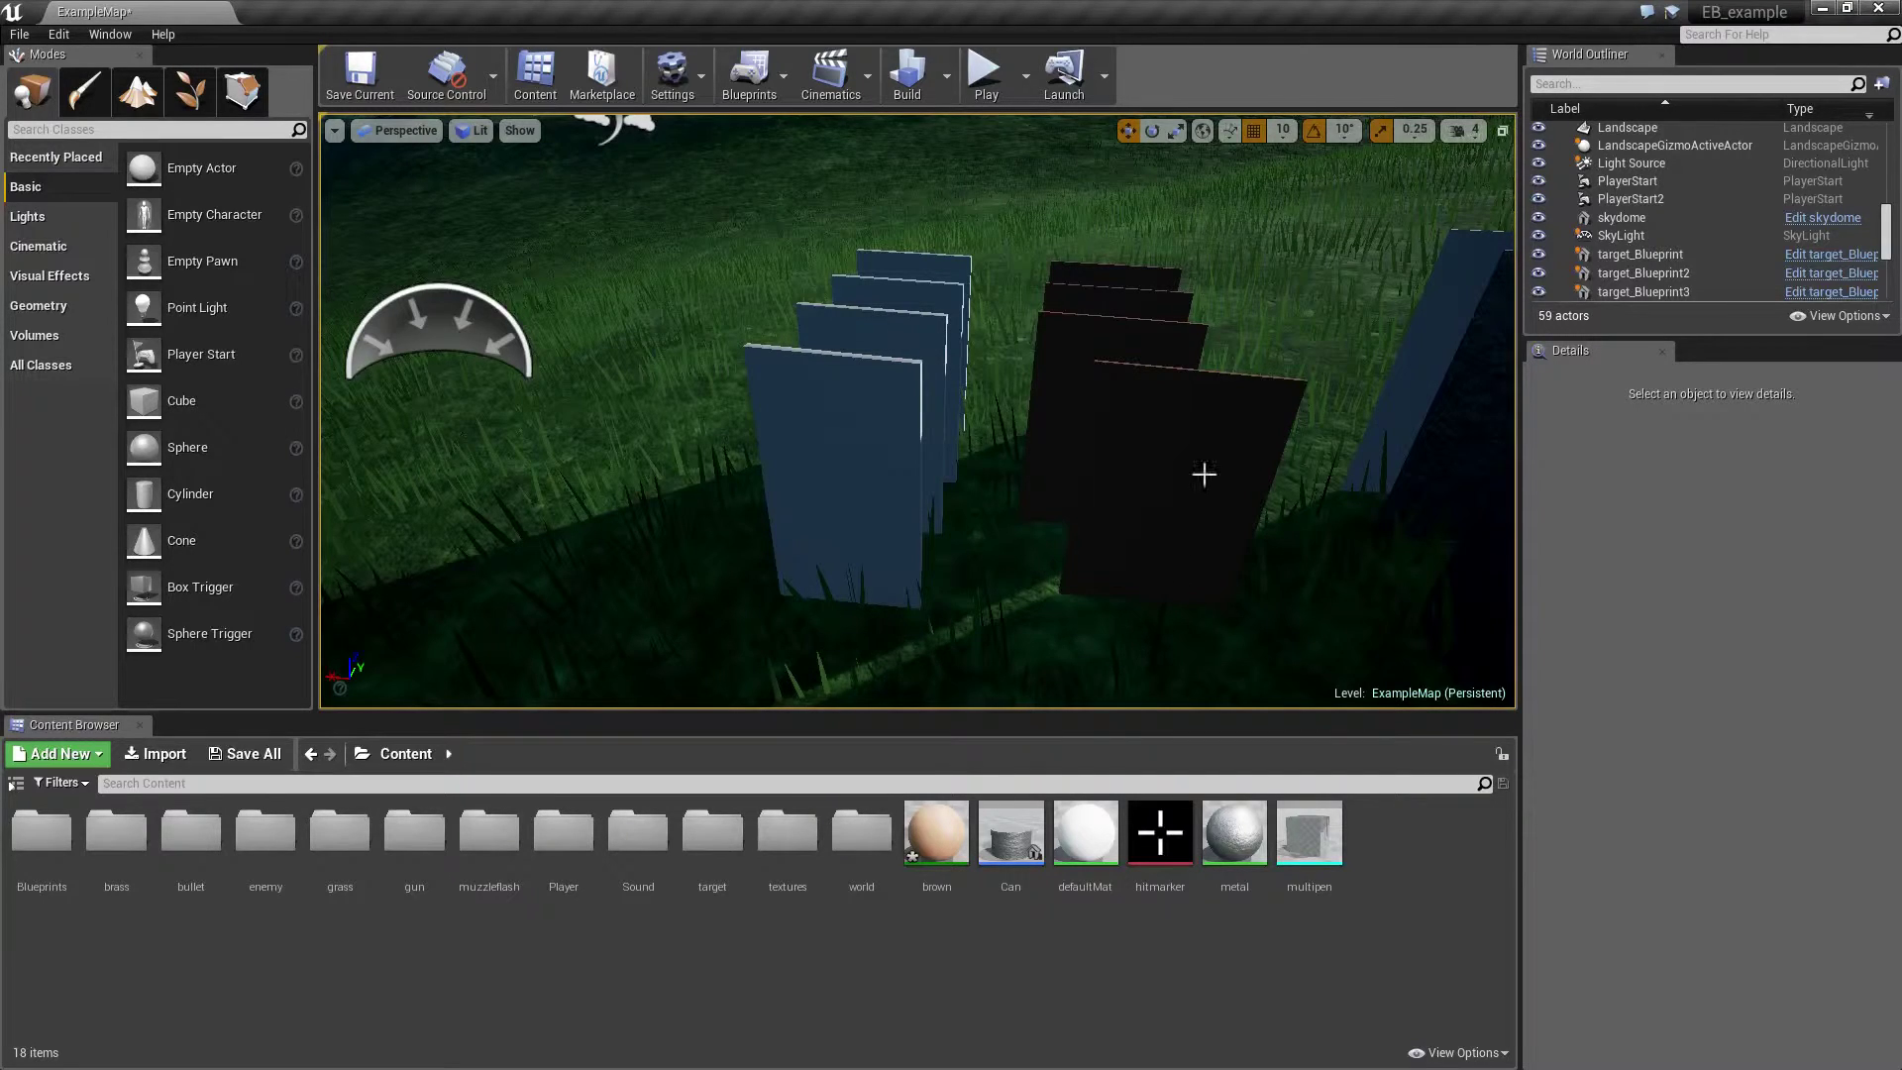
right_click_drag(994, 304, 925, 403)
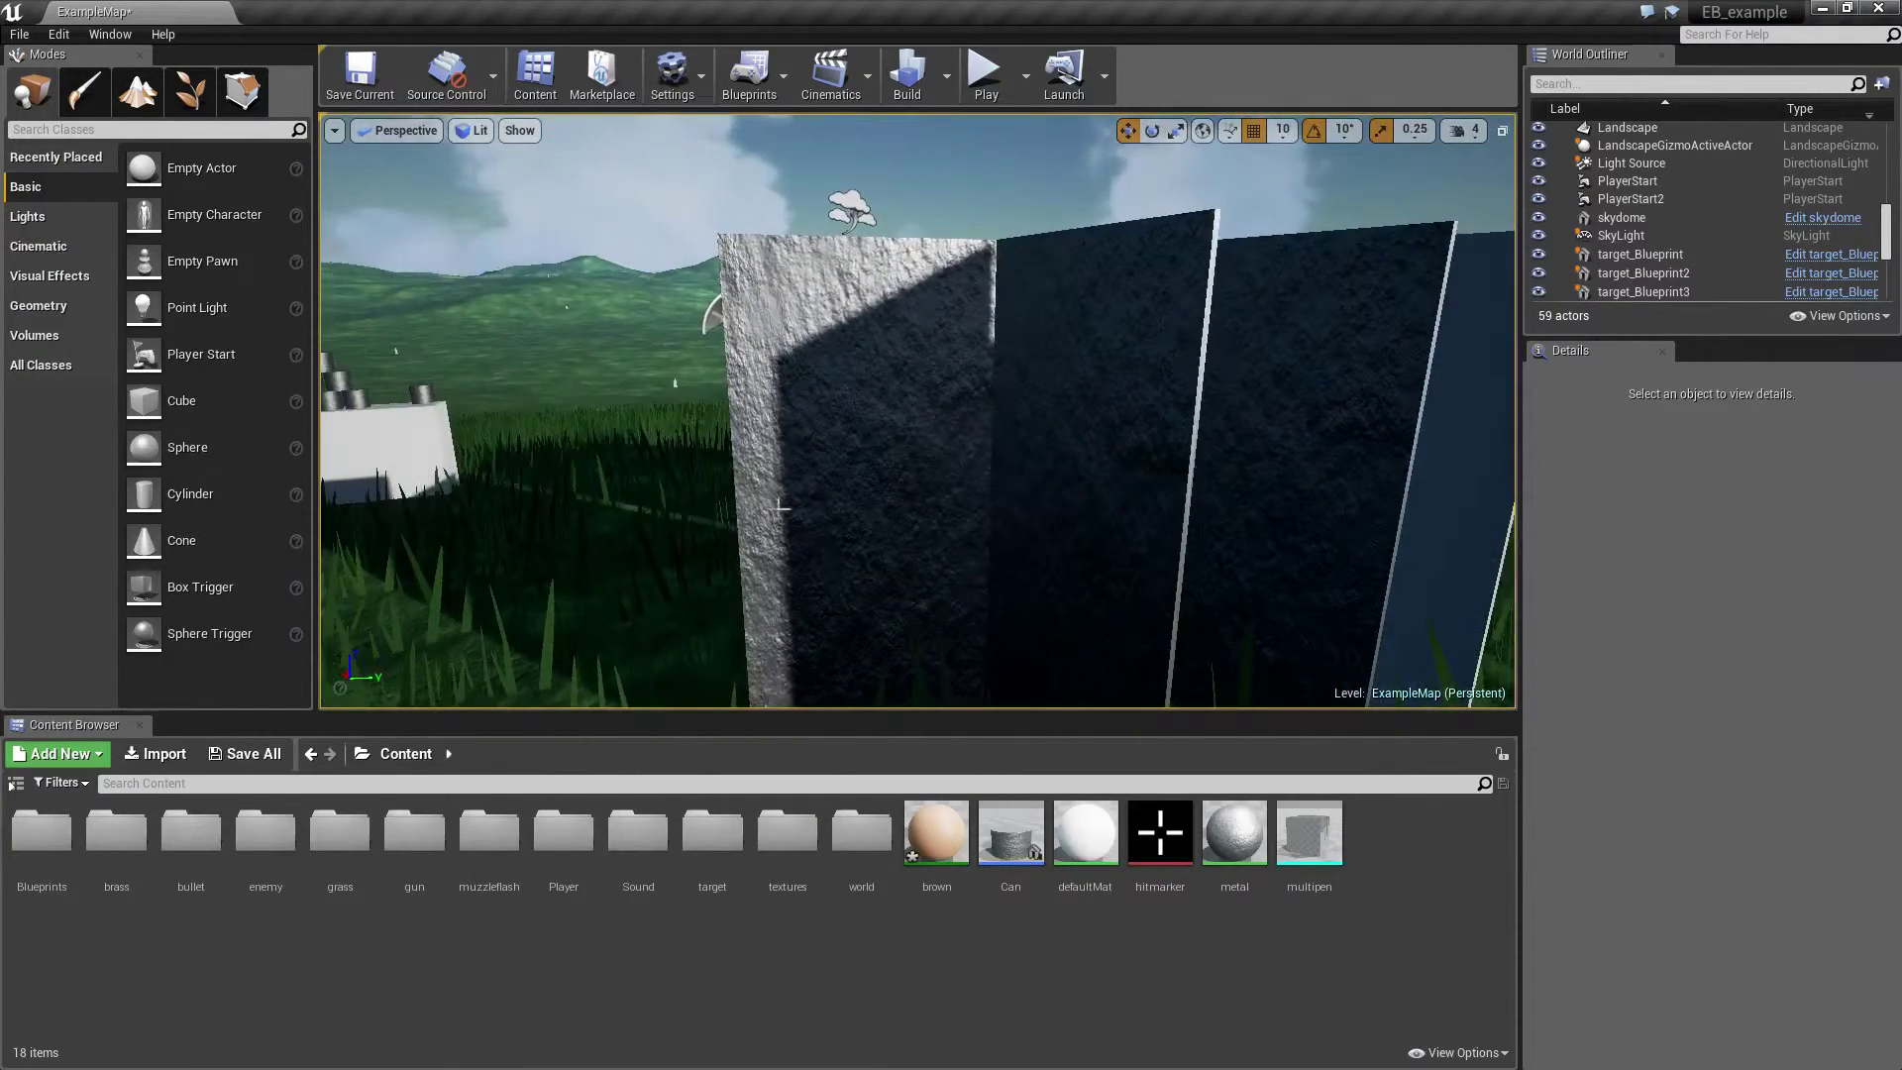
scroll(563, 410, "down", 5)
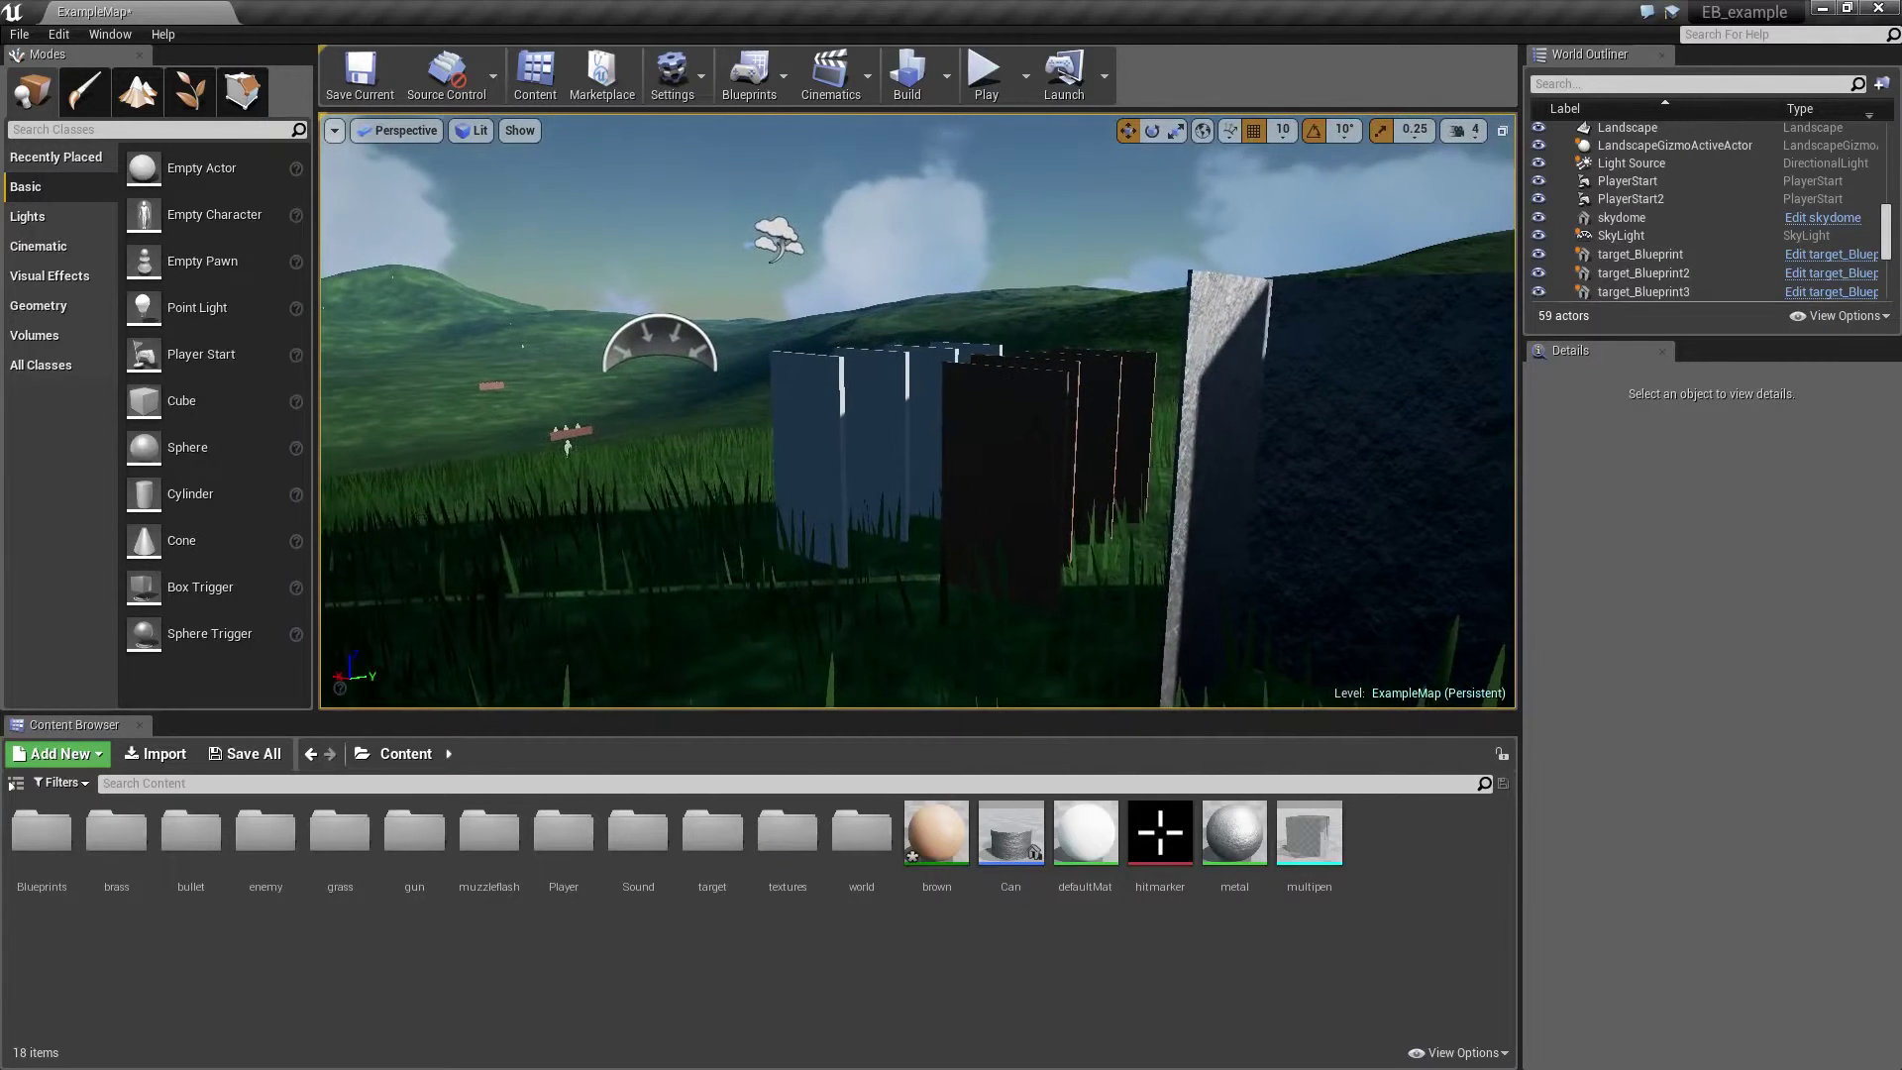
scroll(567, 446, "up", 6)
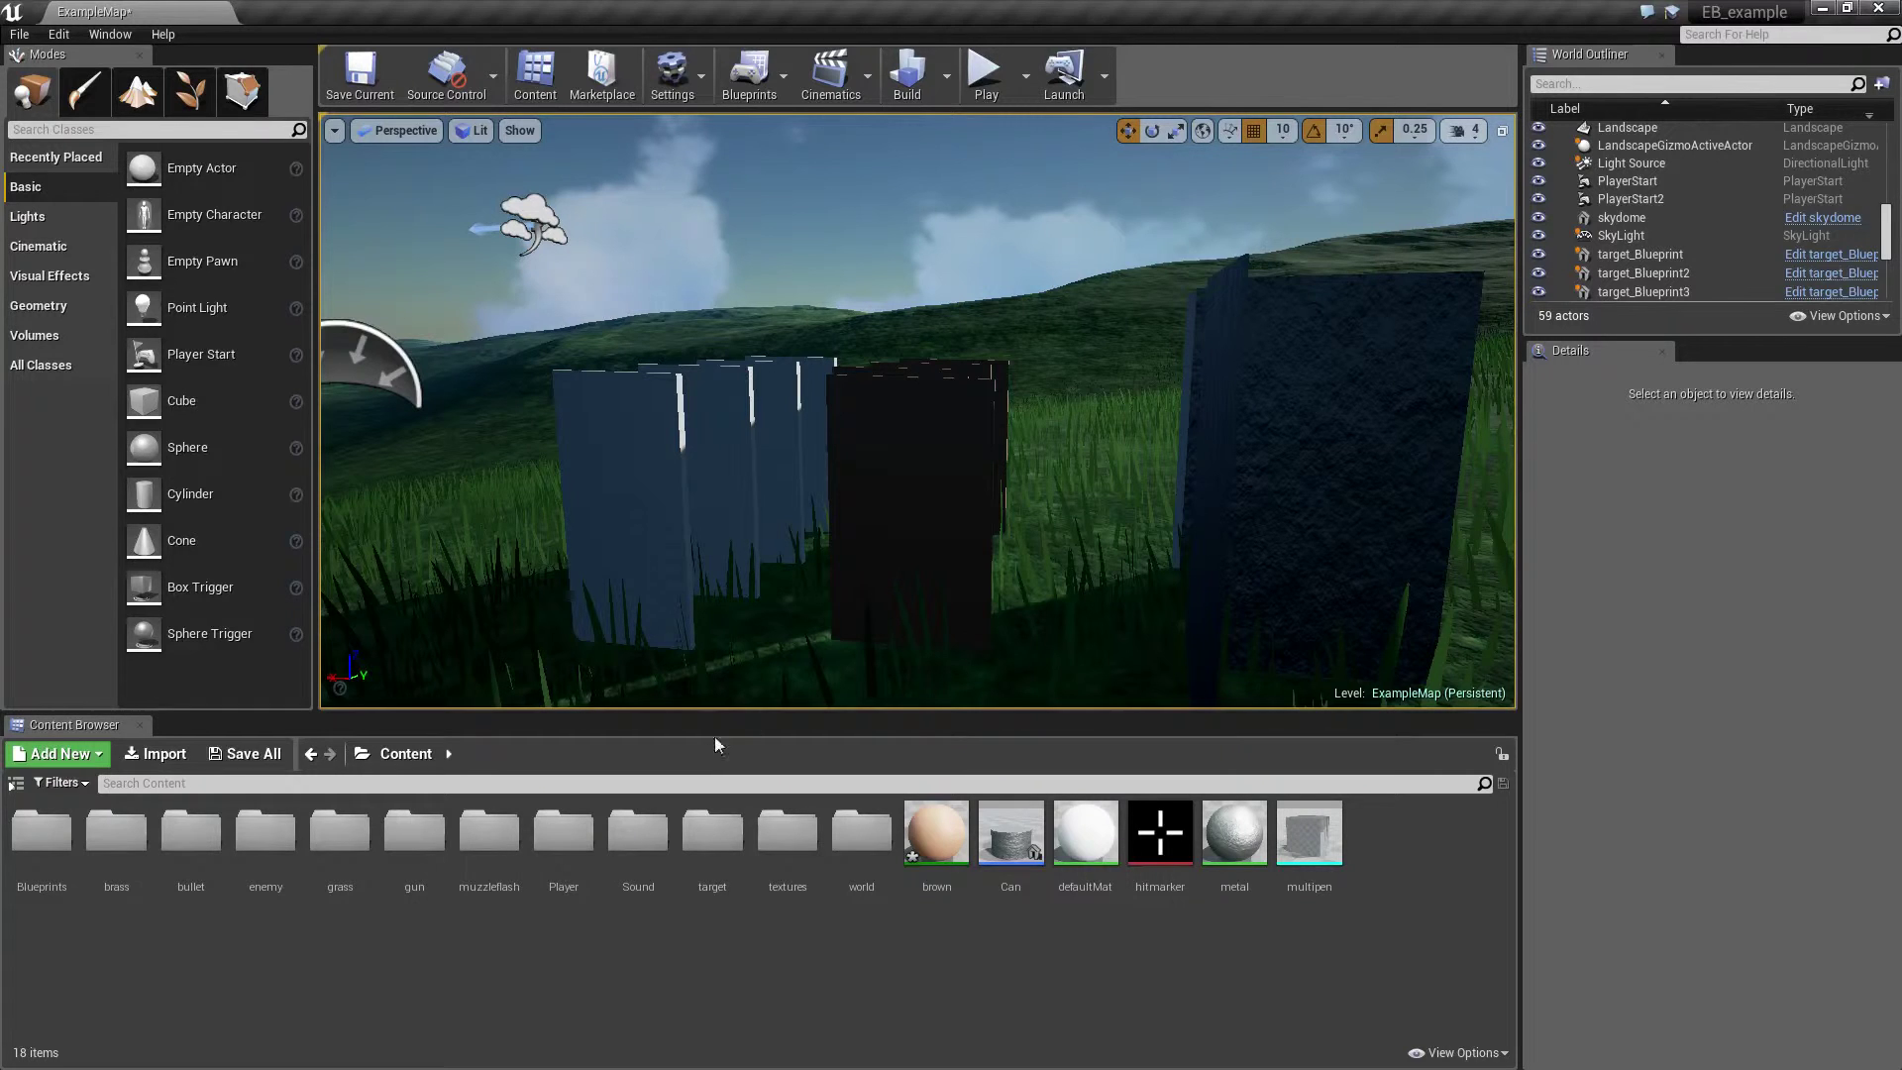
right_click_drag(580, 574, 1121, 491)
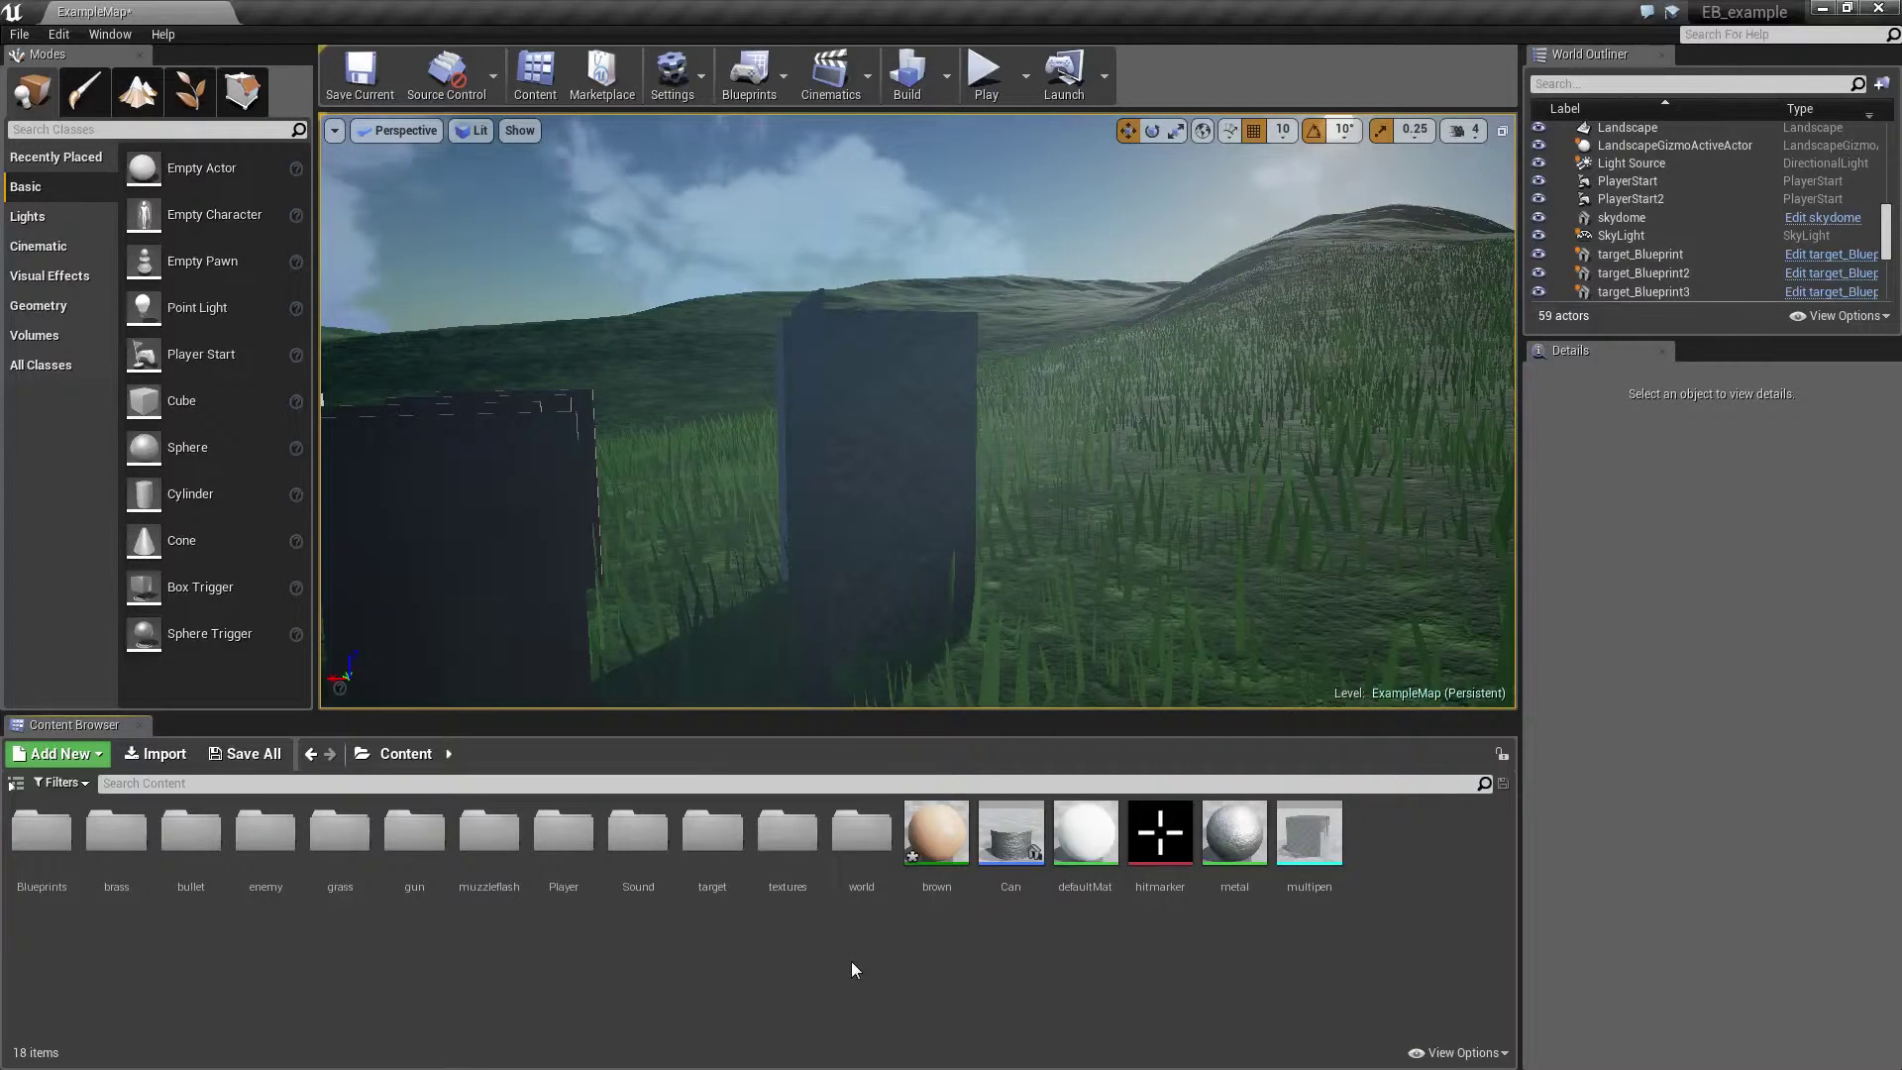
- Create a Physics > Physical Material asset of class PhysicalMaterial named 'steel' in Content
right_click(855, 968)
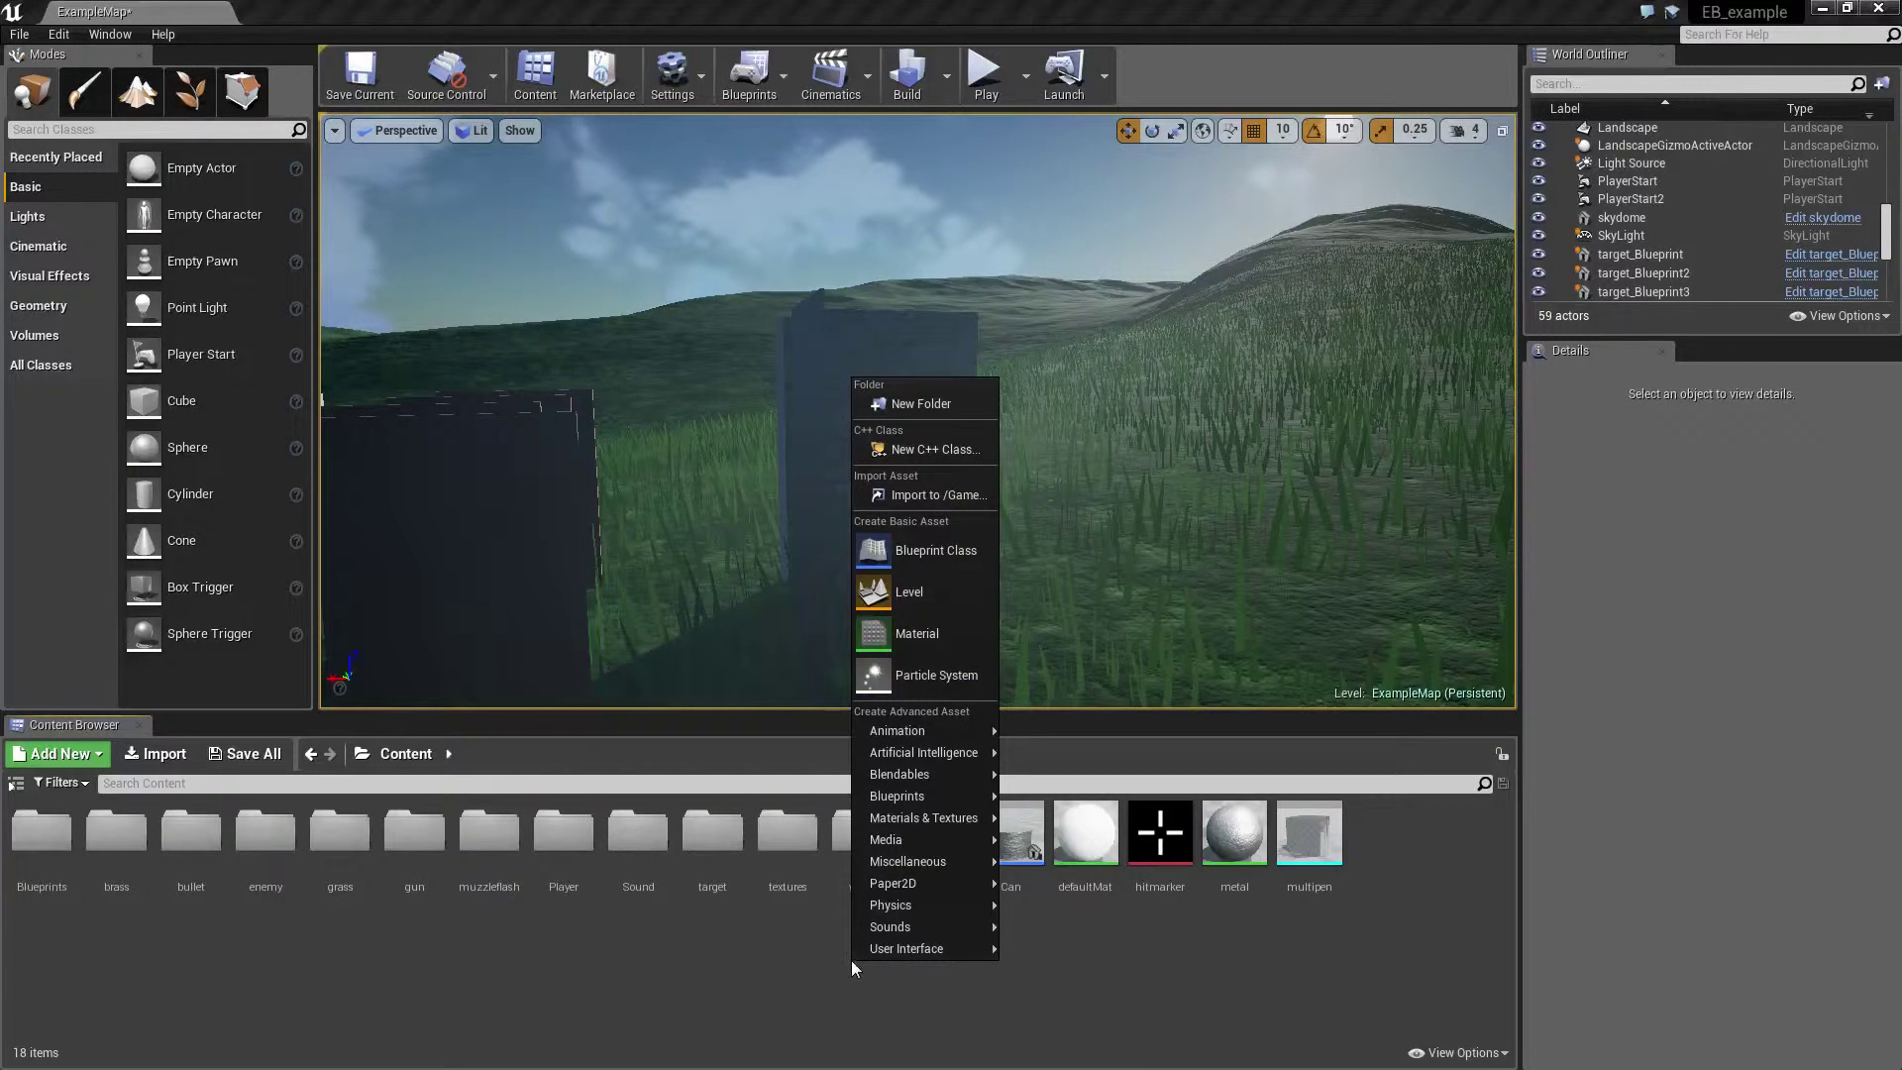
mouse_move(888, 907)
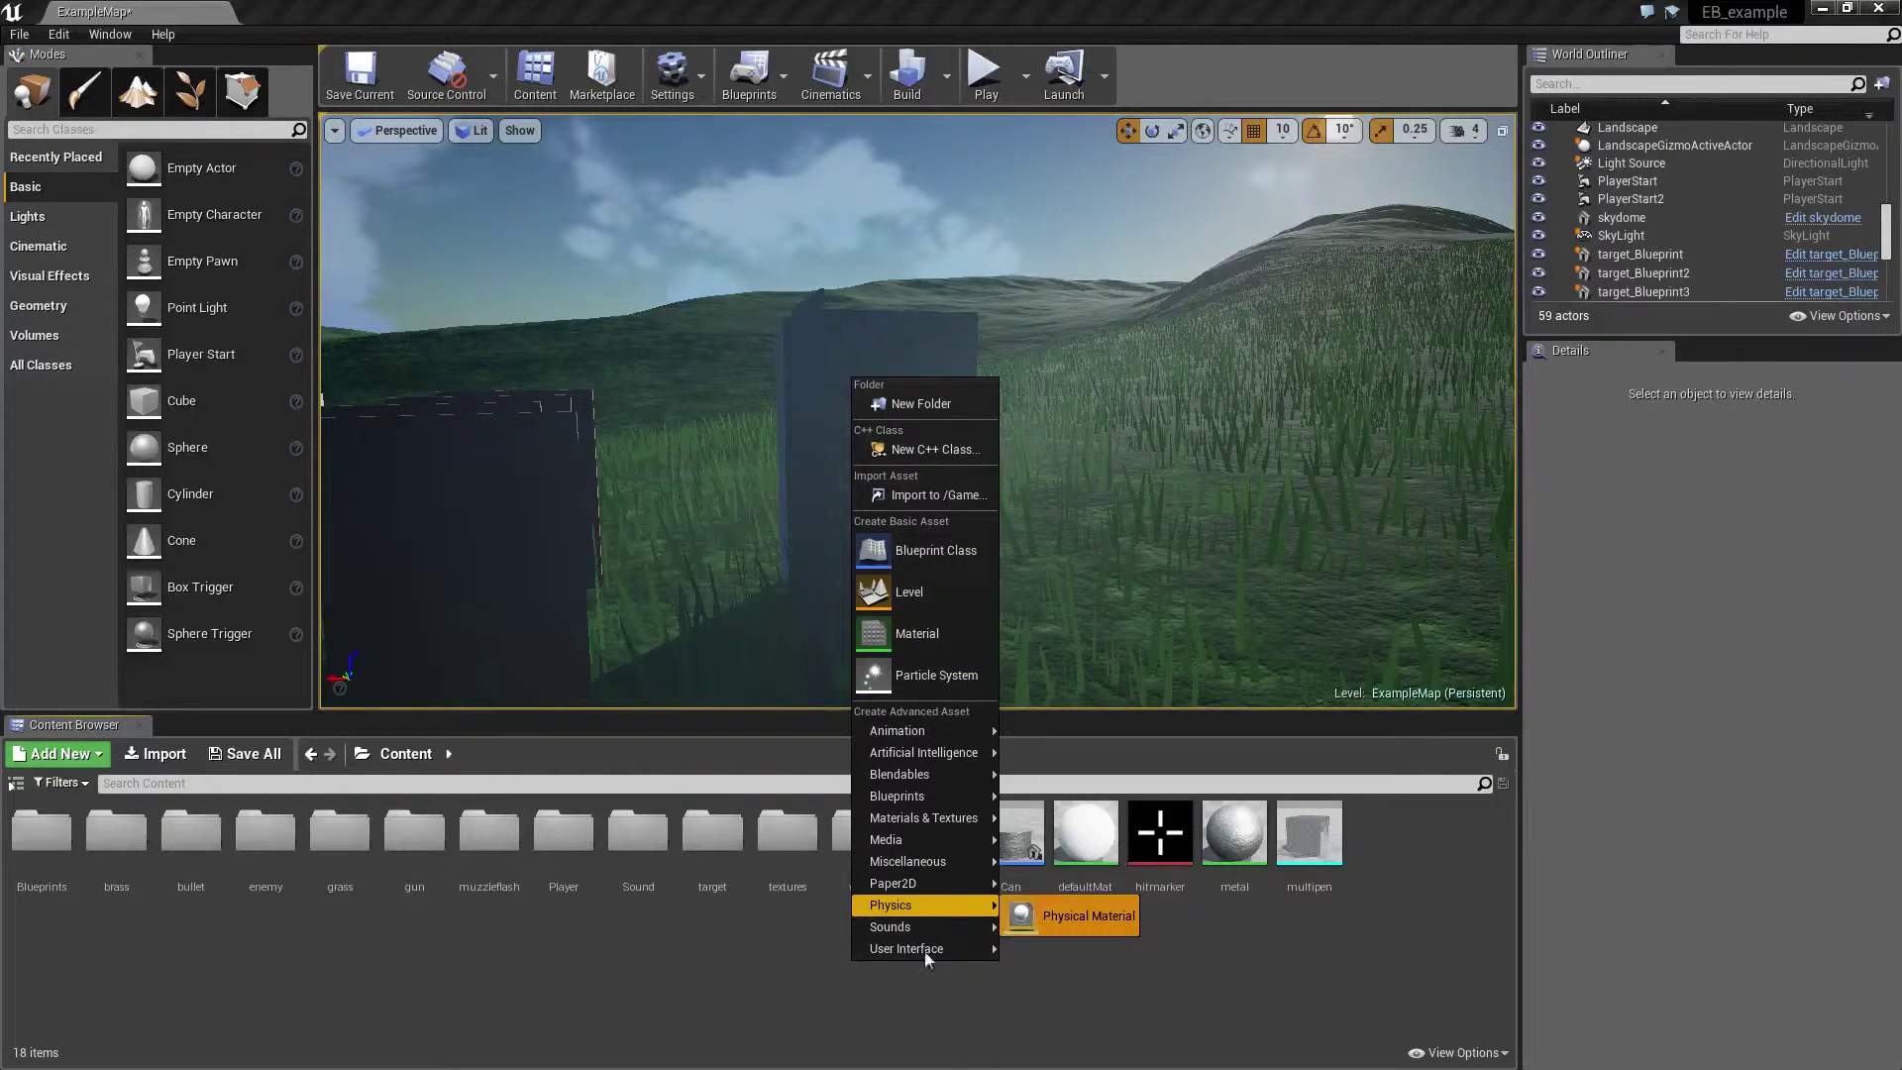
left_click(1031, 911)
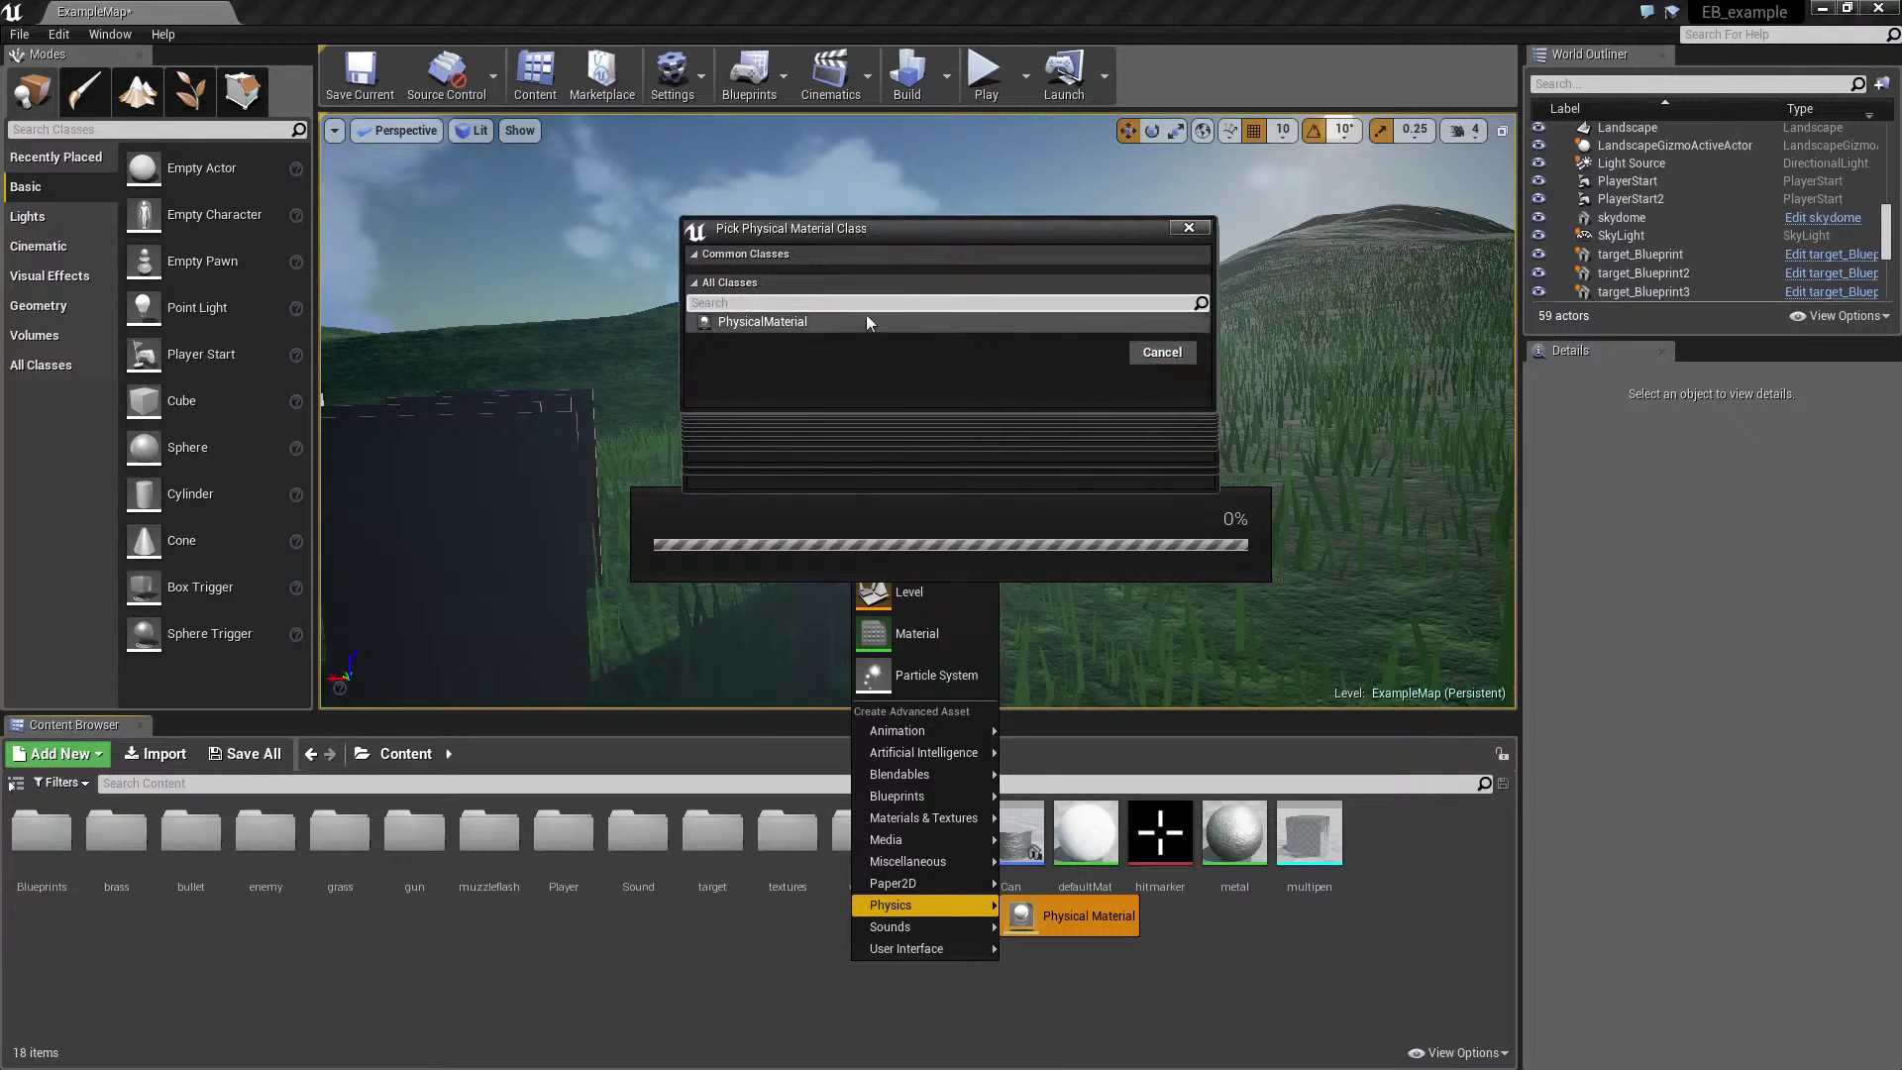
left_click(782, 322)
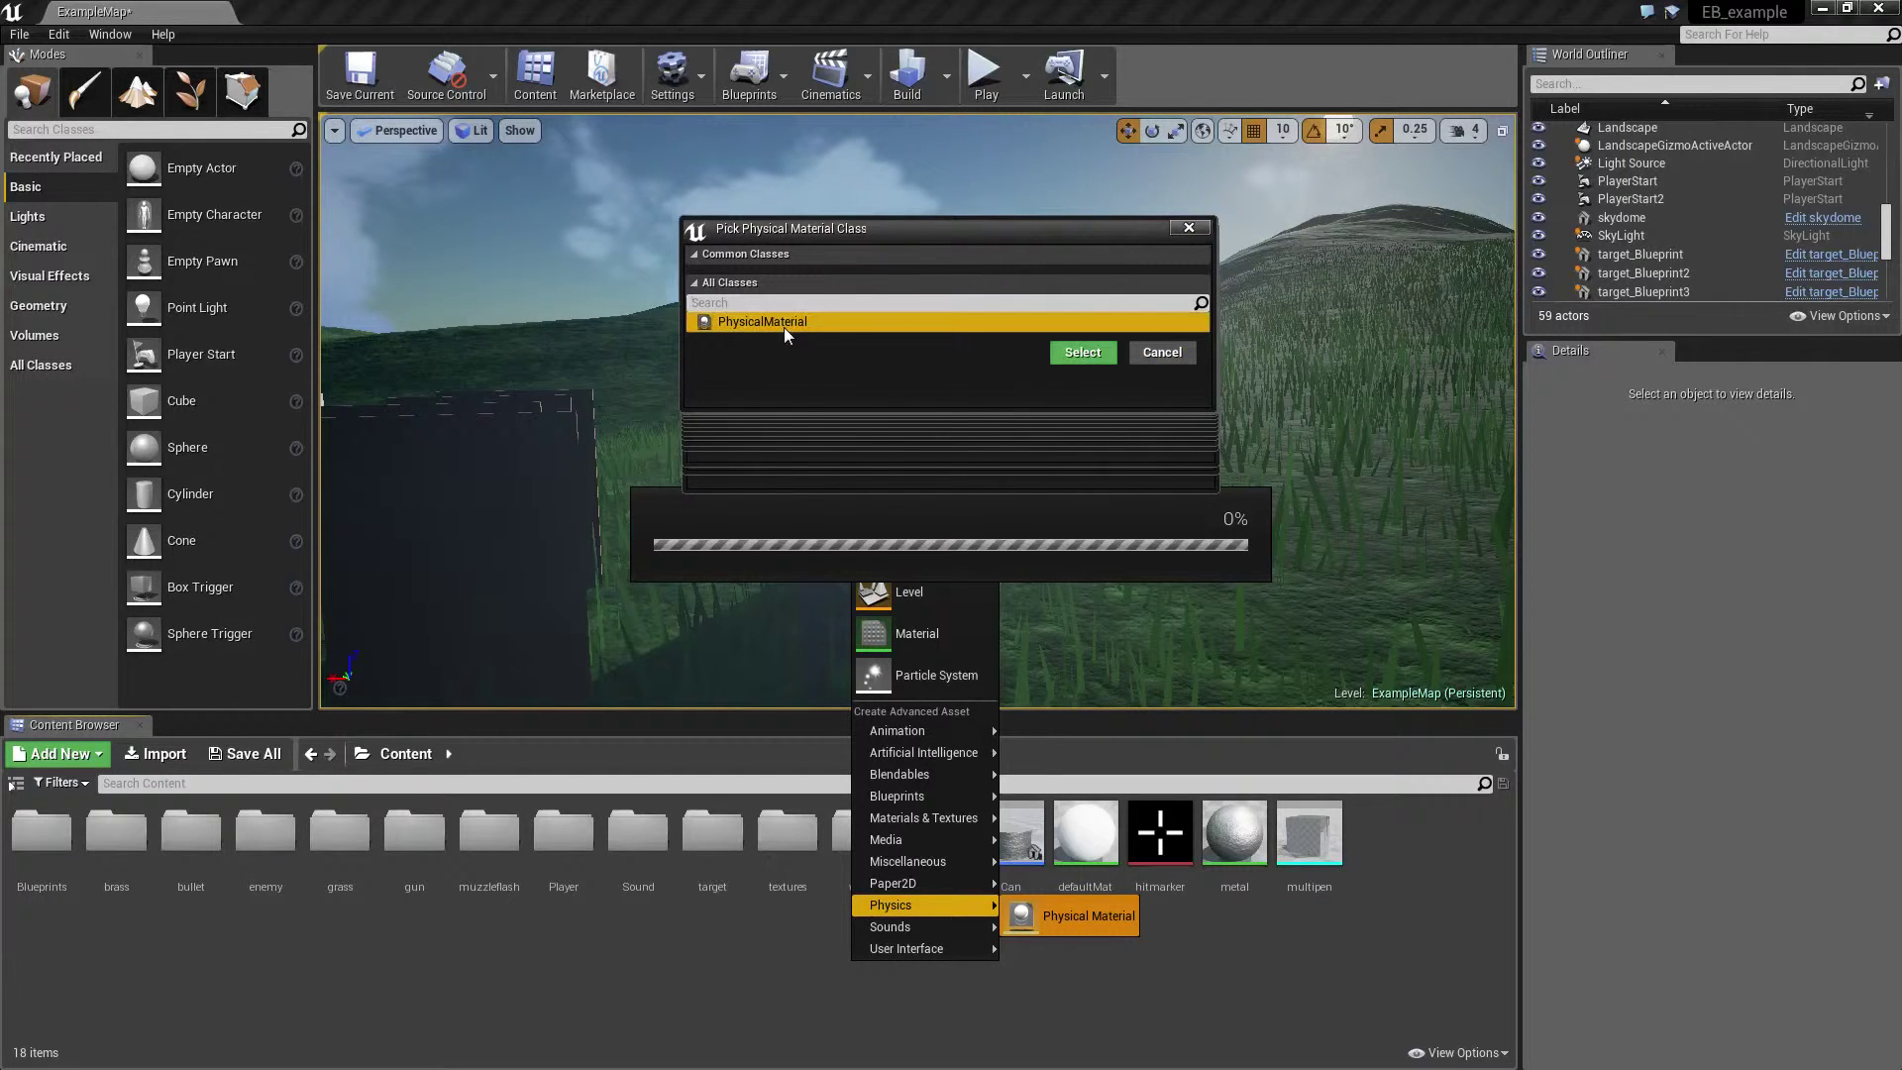
left_click(1084, 352)
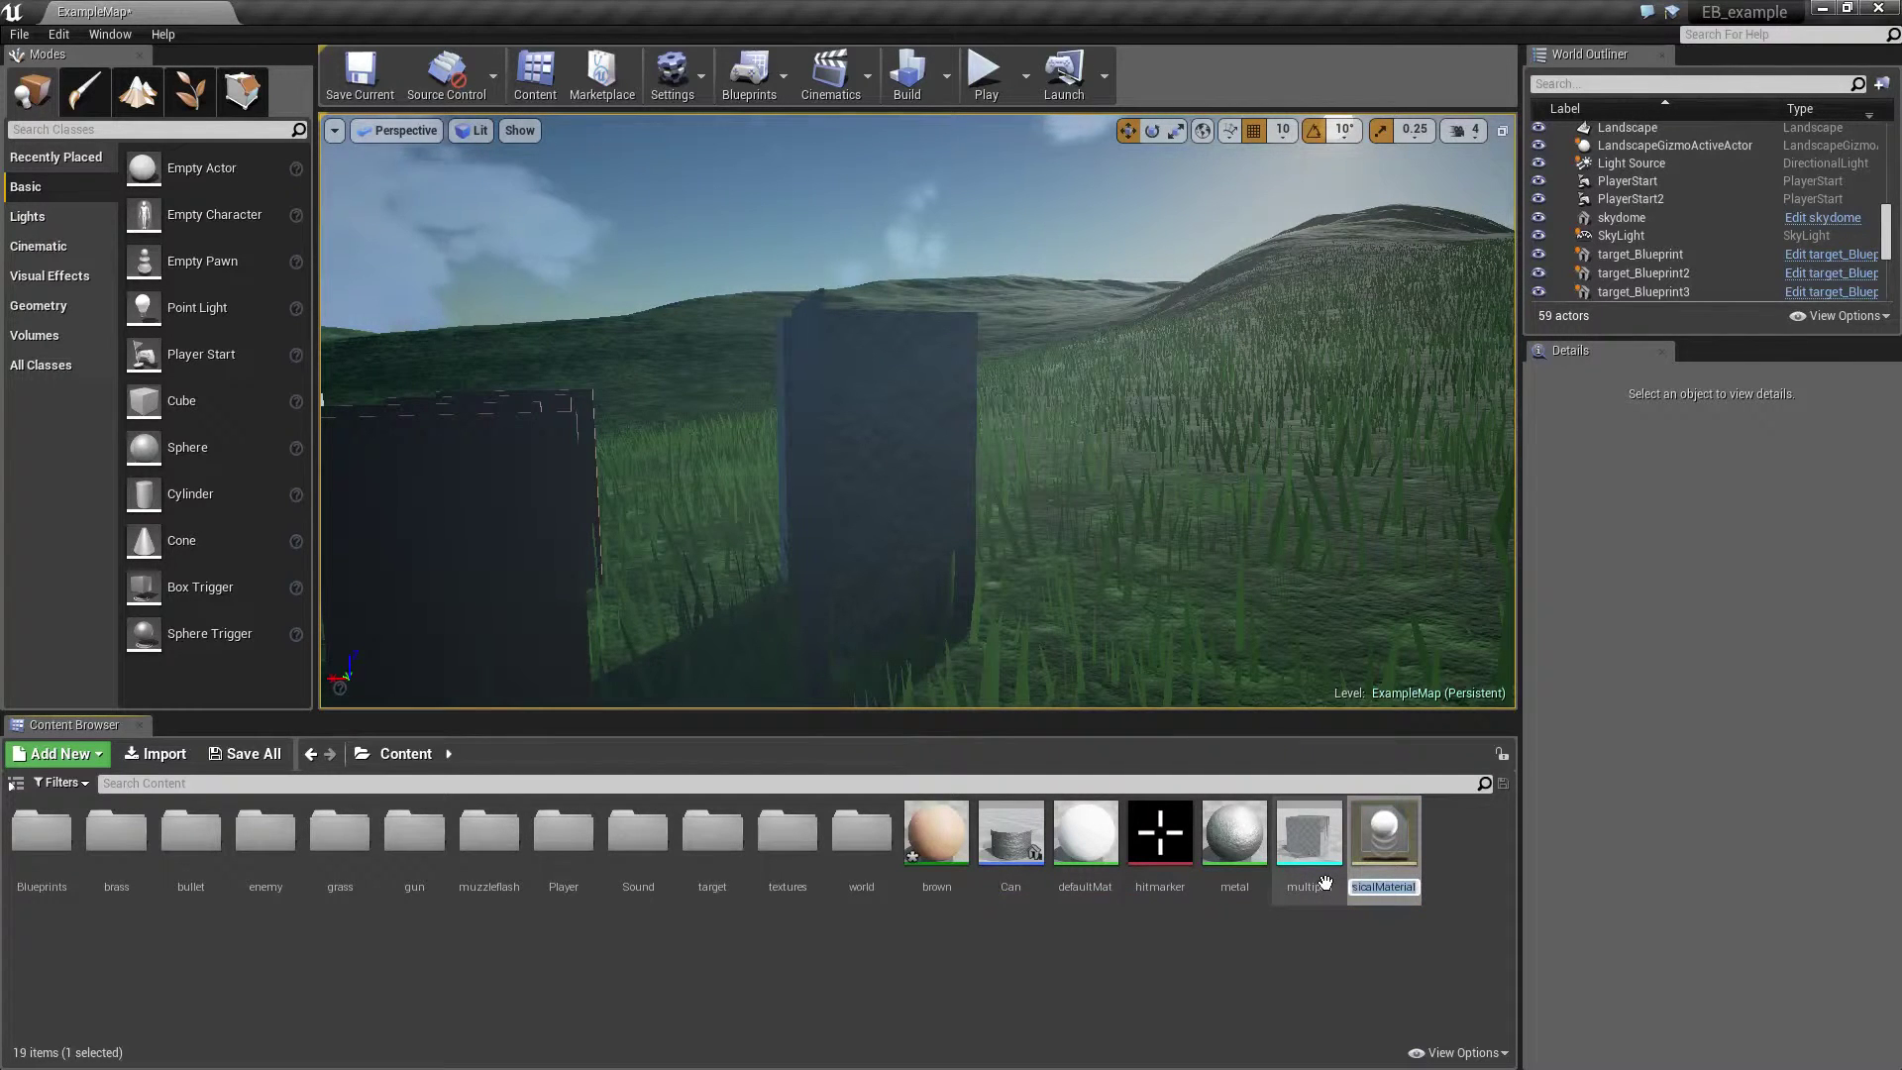
type("steel")
key("Return")
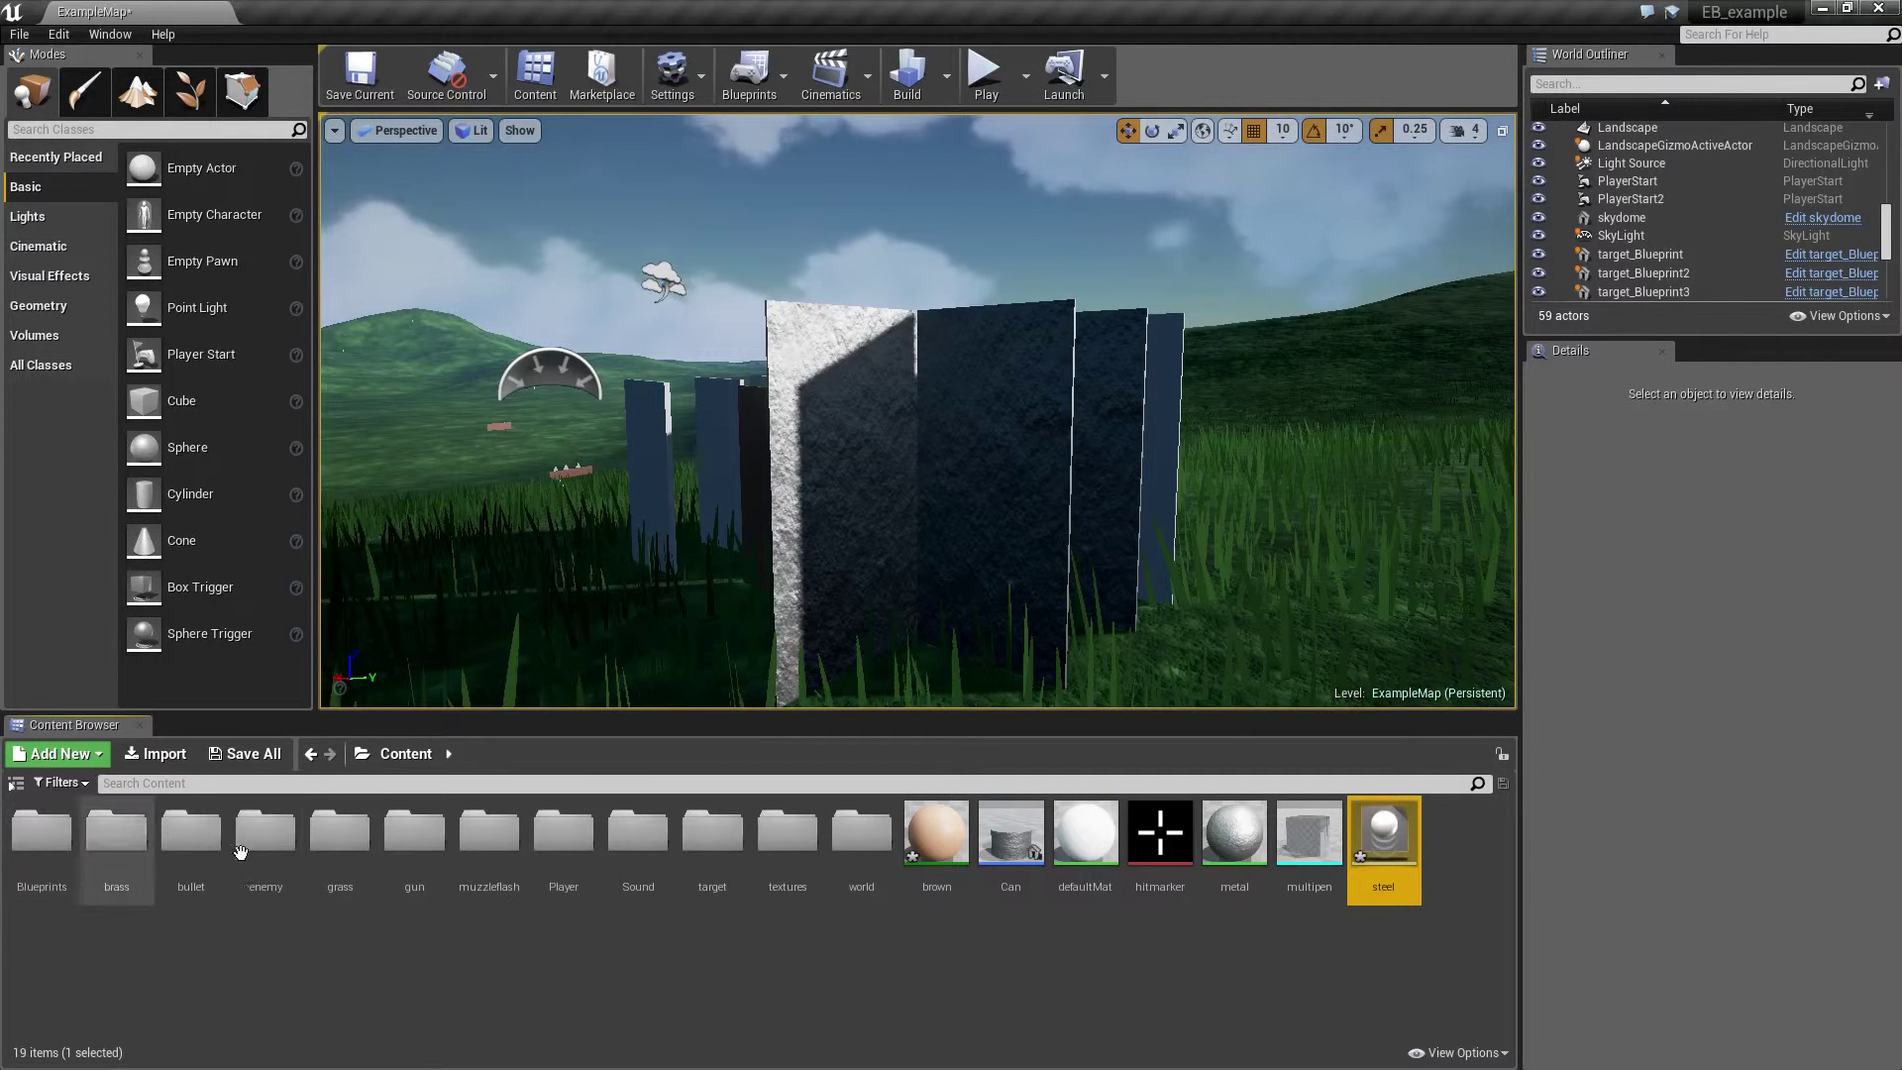
- Set the metal material's Phys Material to steel, apply it, and dock the material editor
double_click(1246, 852)
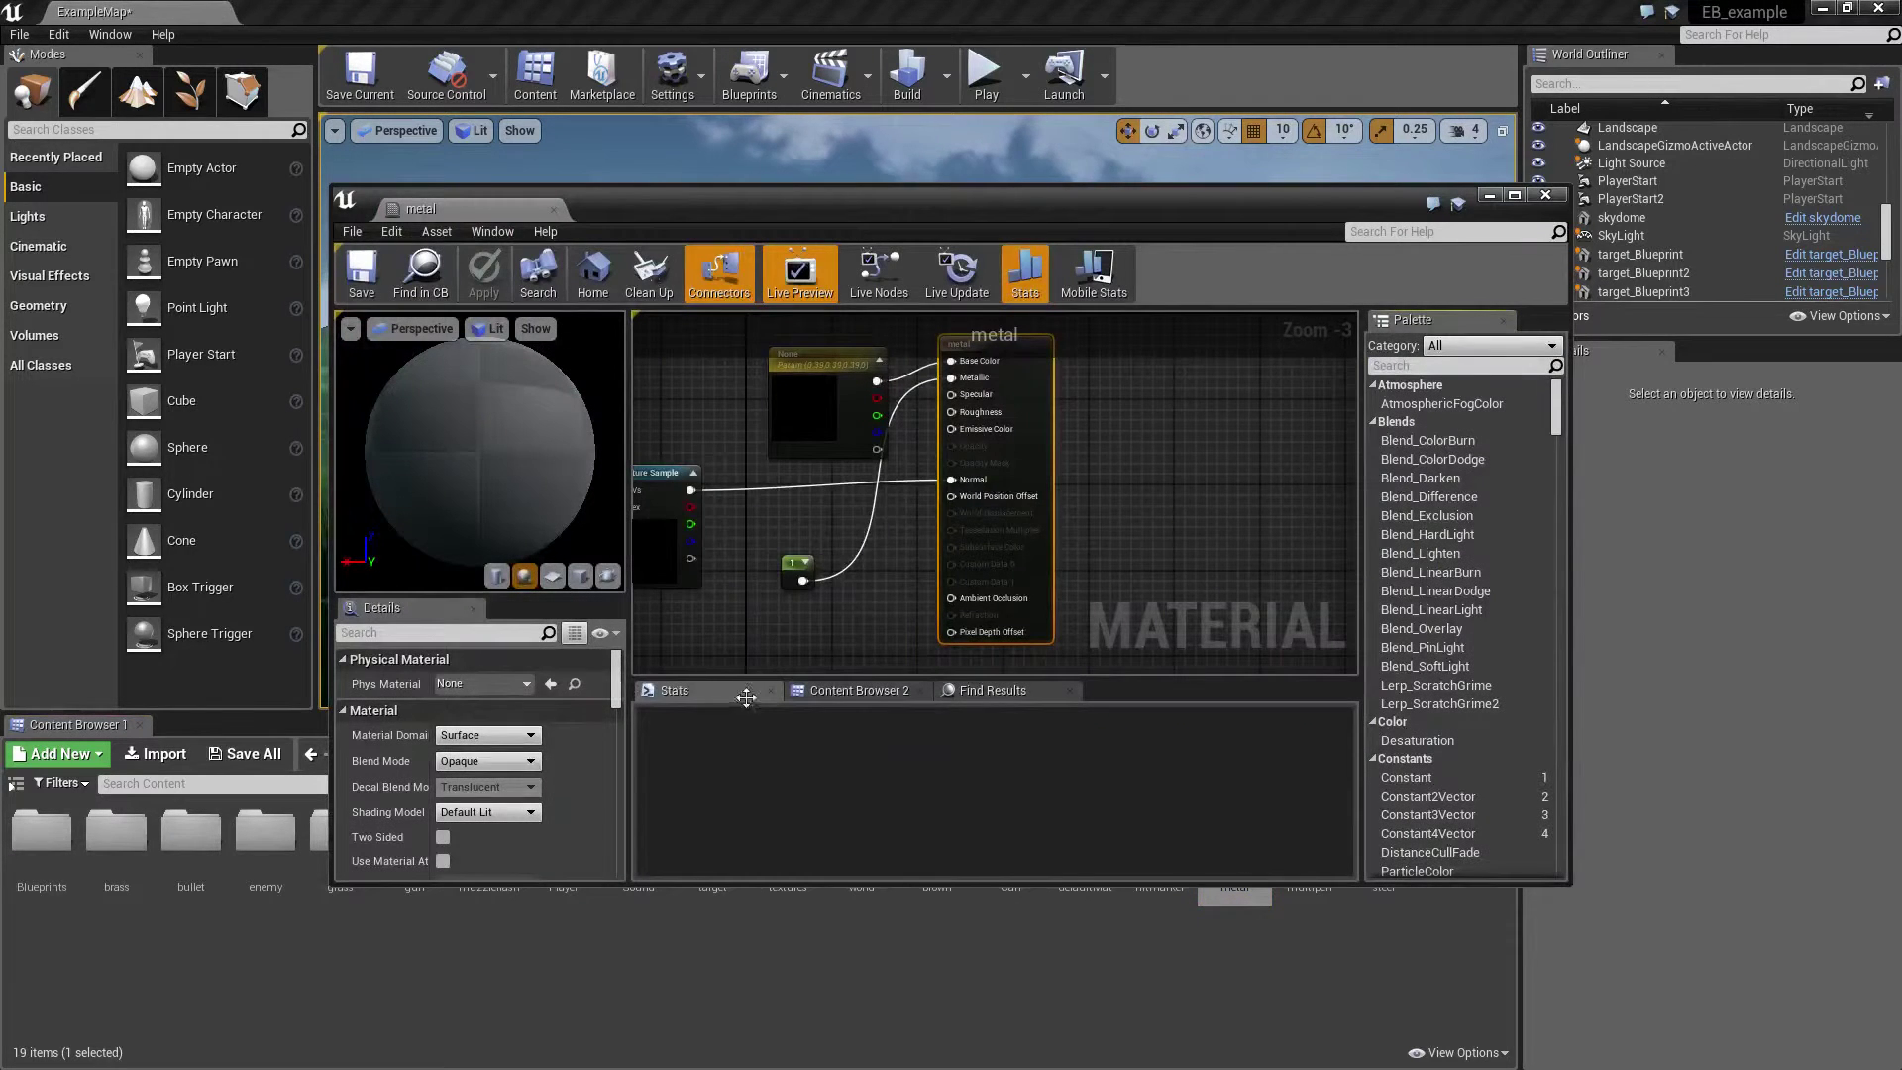
left_click(525, 683)
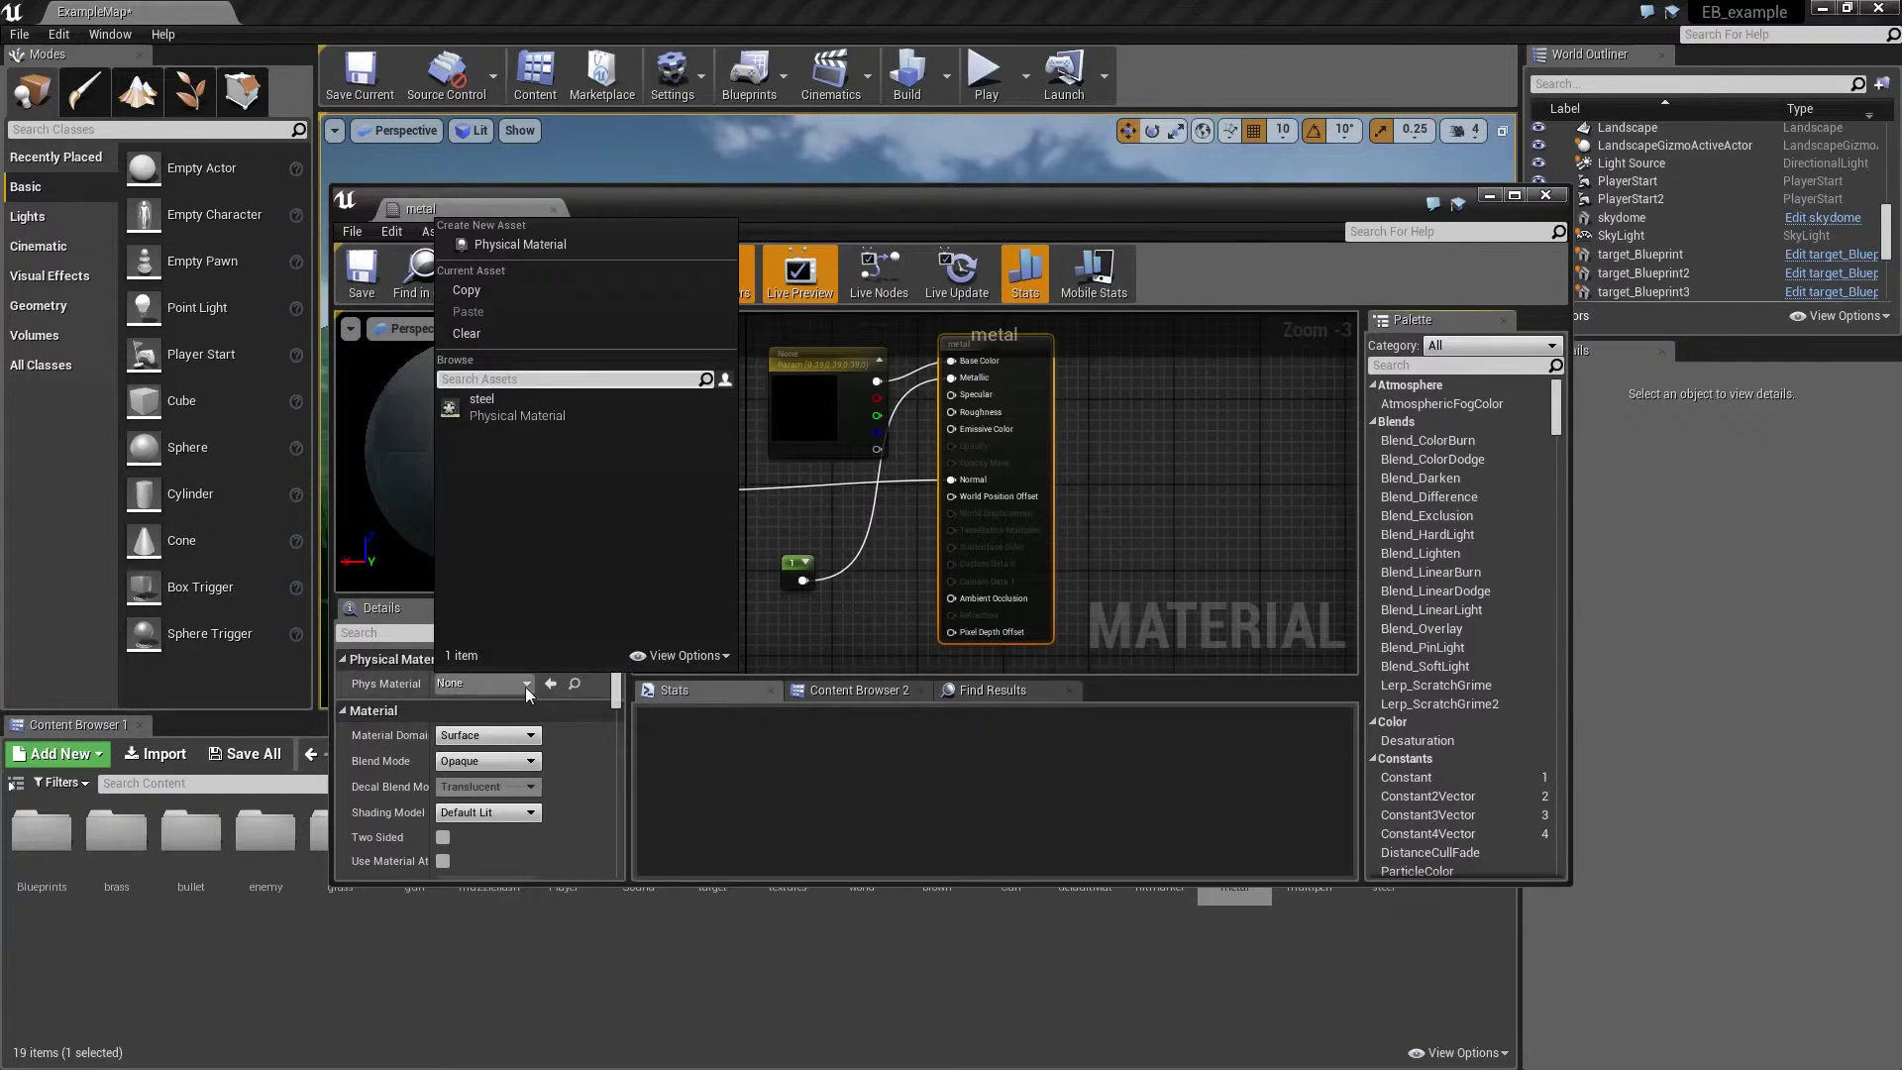
left_click(518, 412)
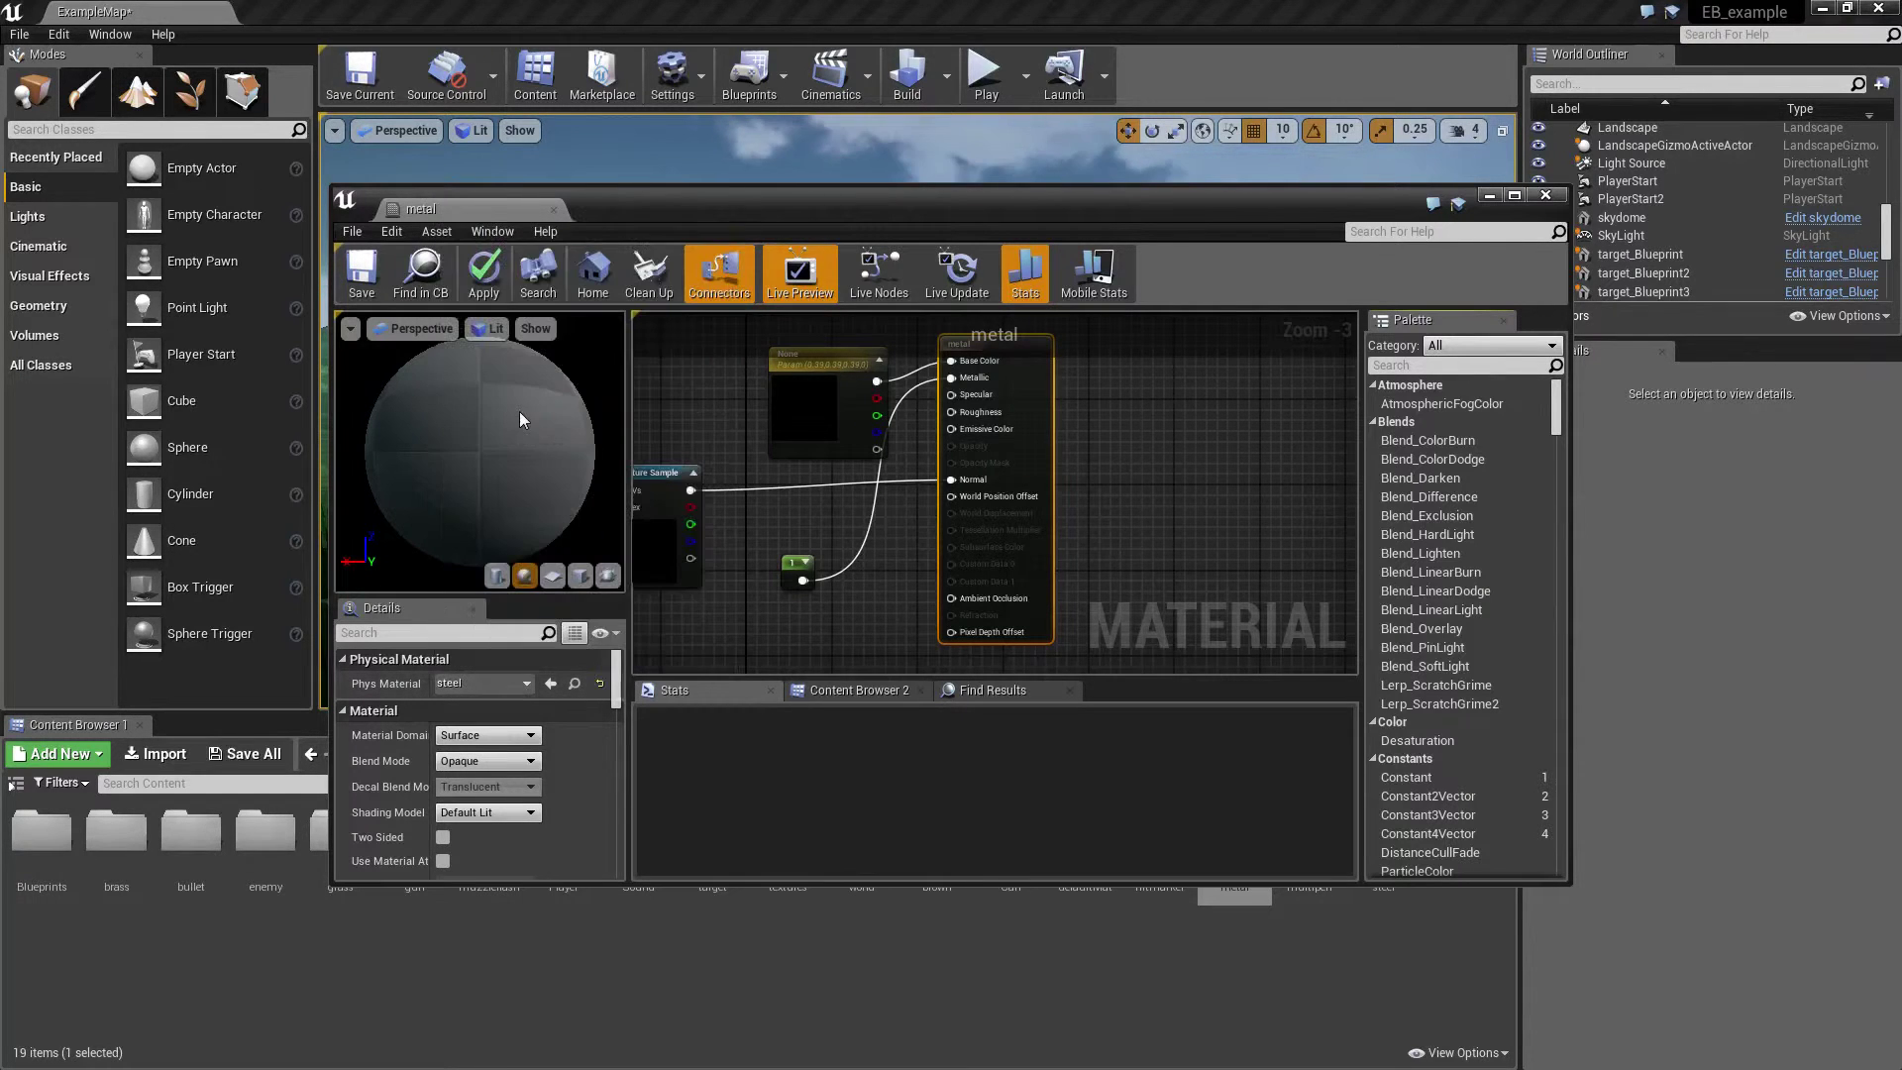
left_click(489, 277)
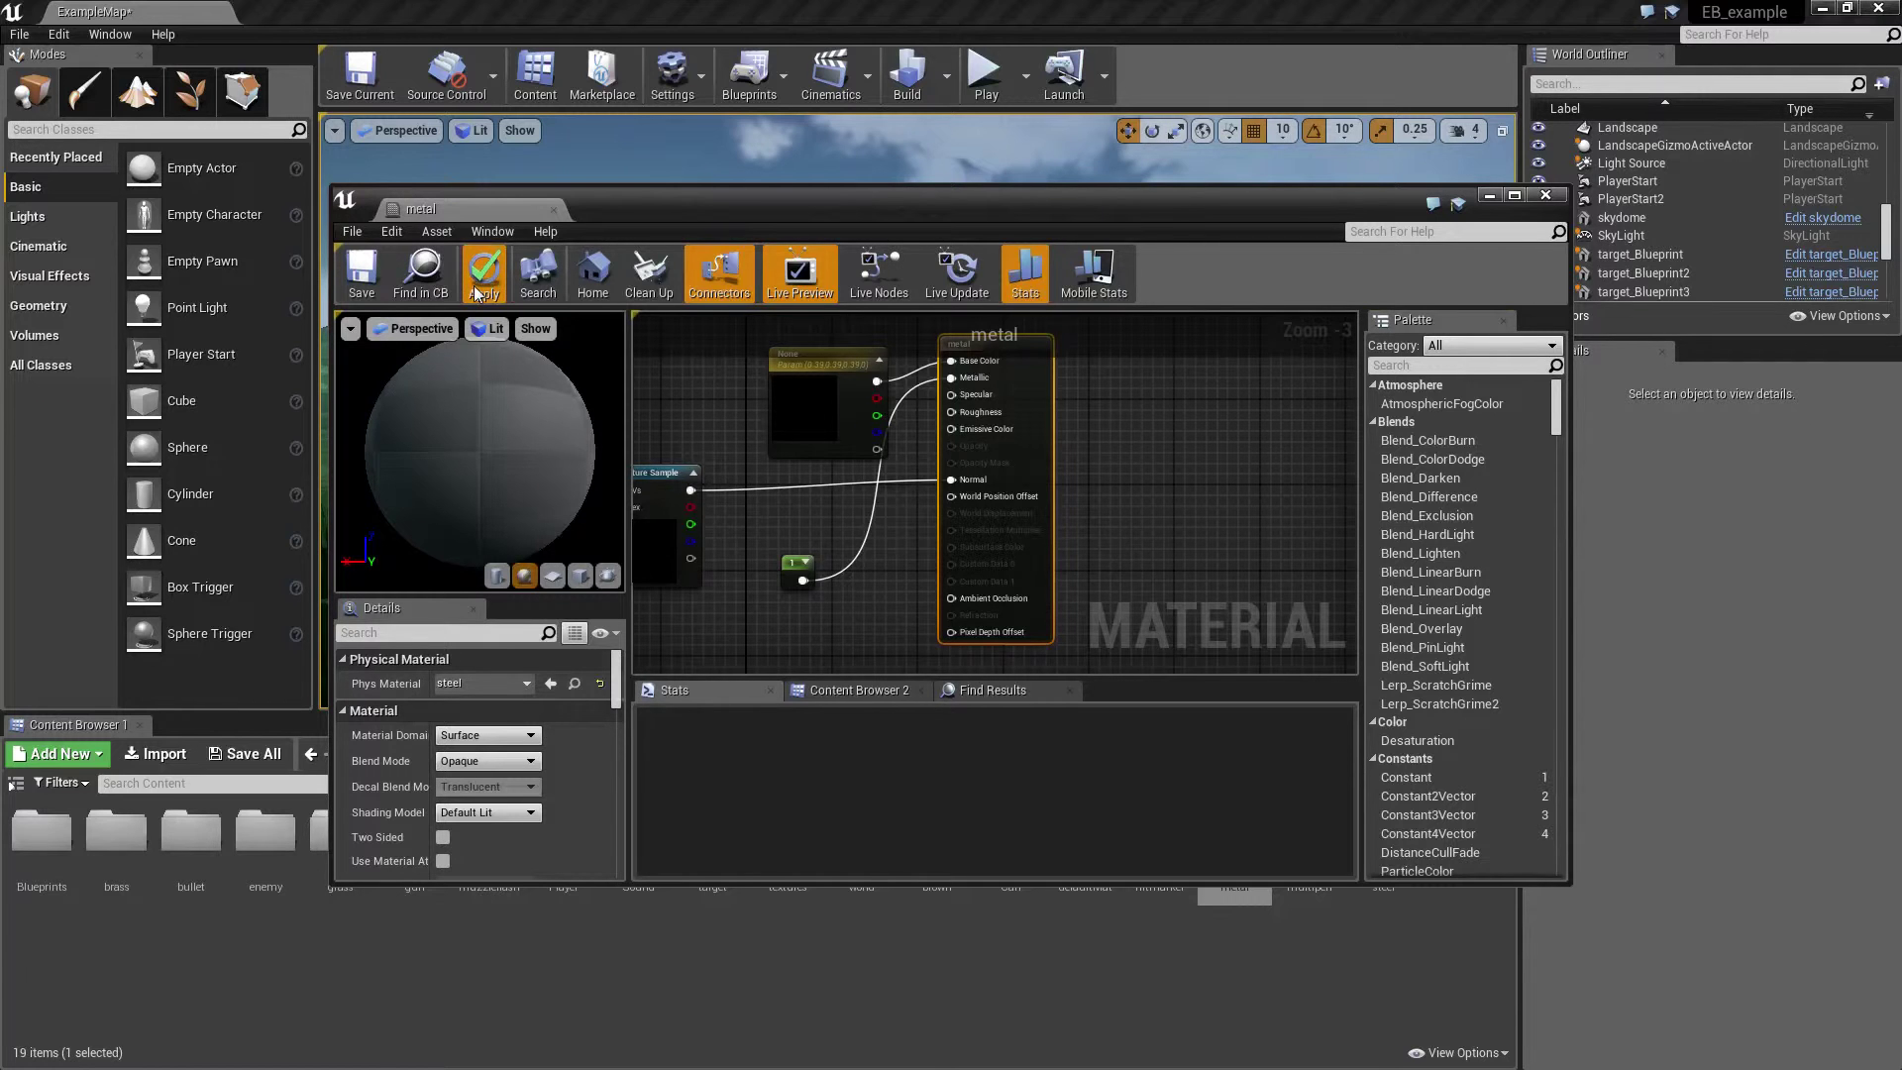
left_click(476, 294)
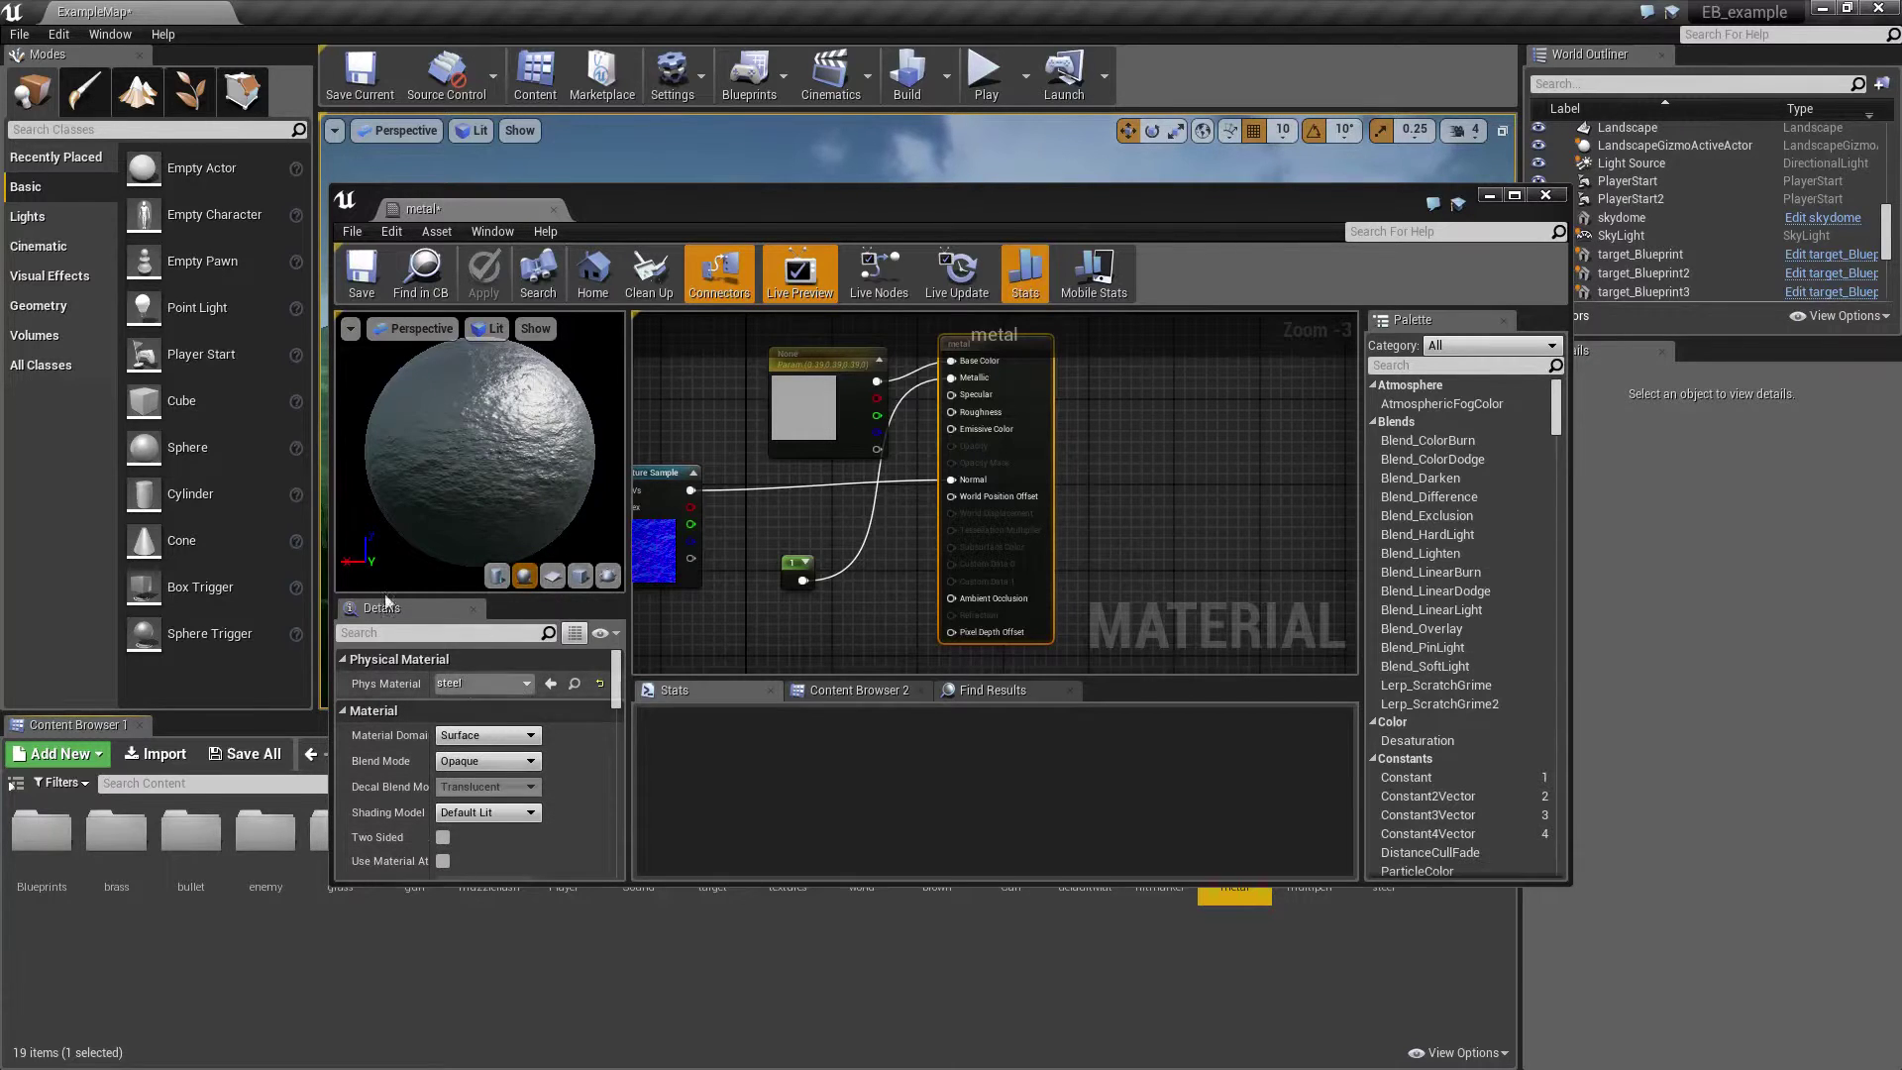
left_click_drag(444, 220, 391, 11)
left_click(94, 11)
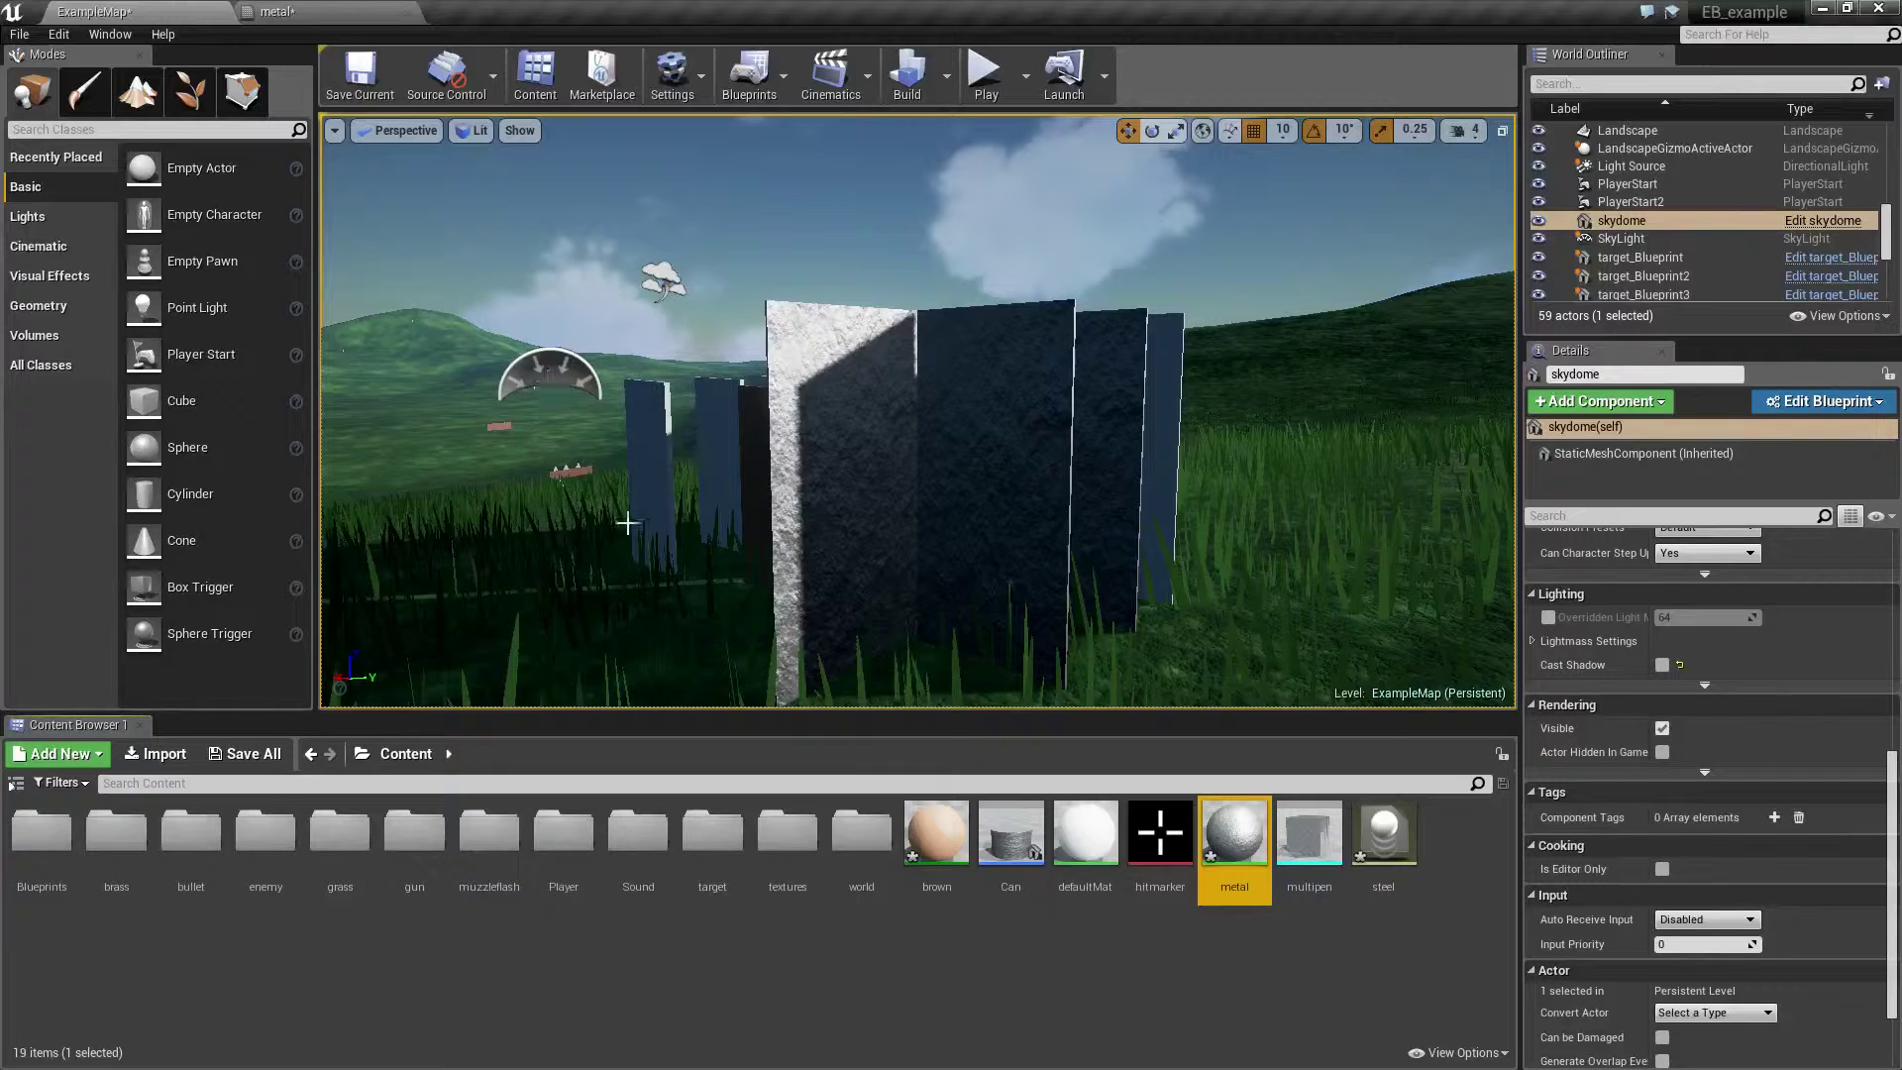
- Give the Cube11 slab a steel Phys Material Override, then open the bullet folder
right_click_drag(698, 623, 746, 431)
left_click(864, 468)
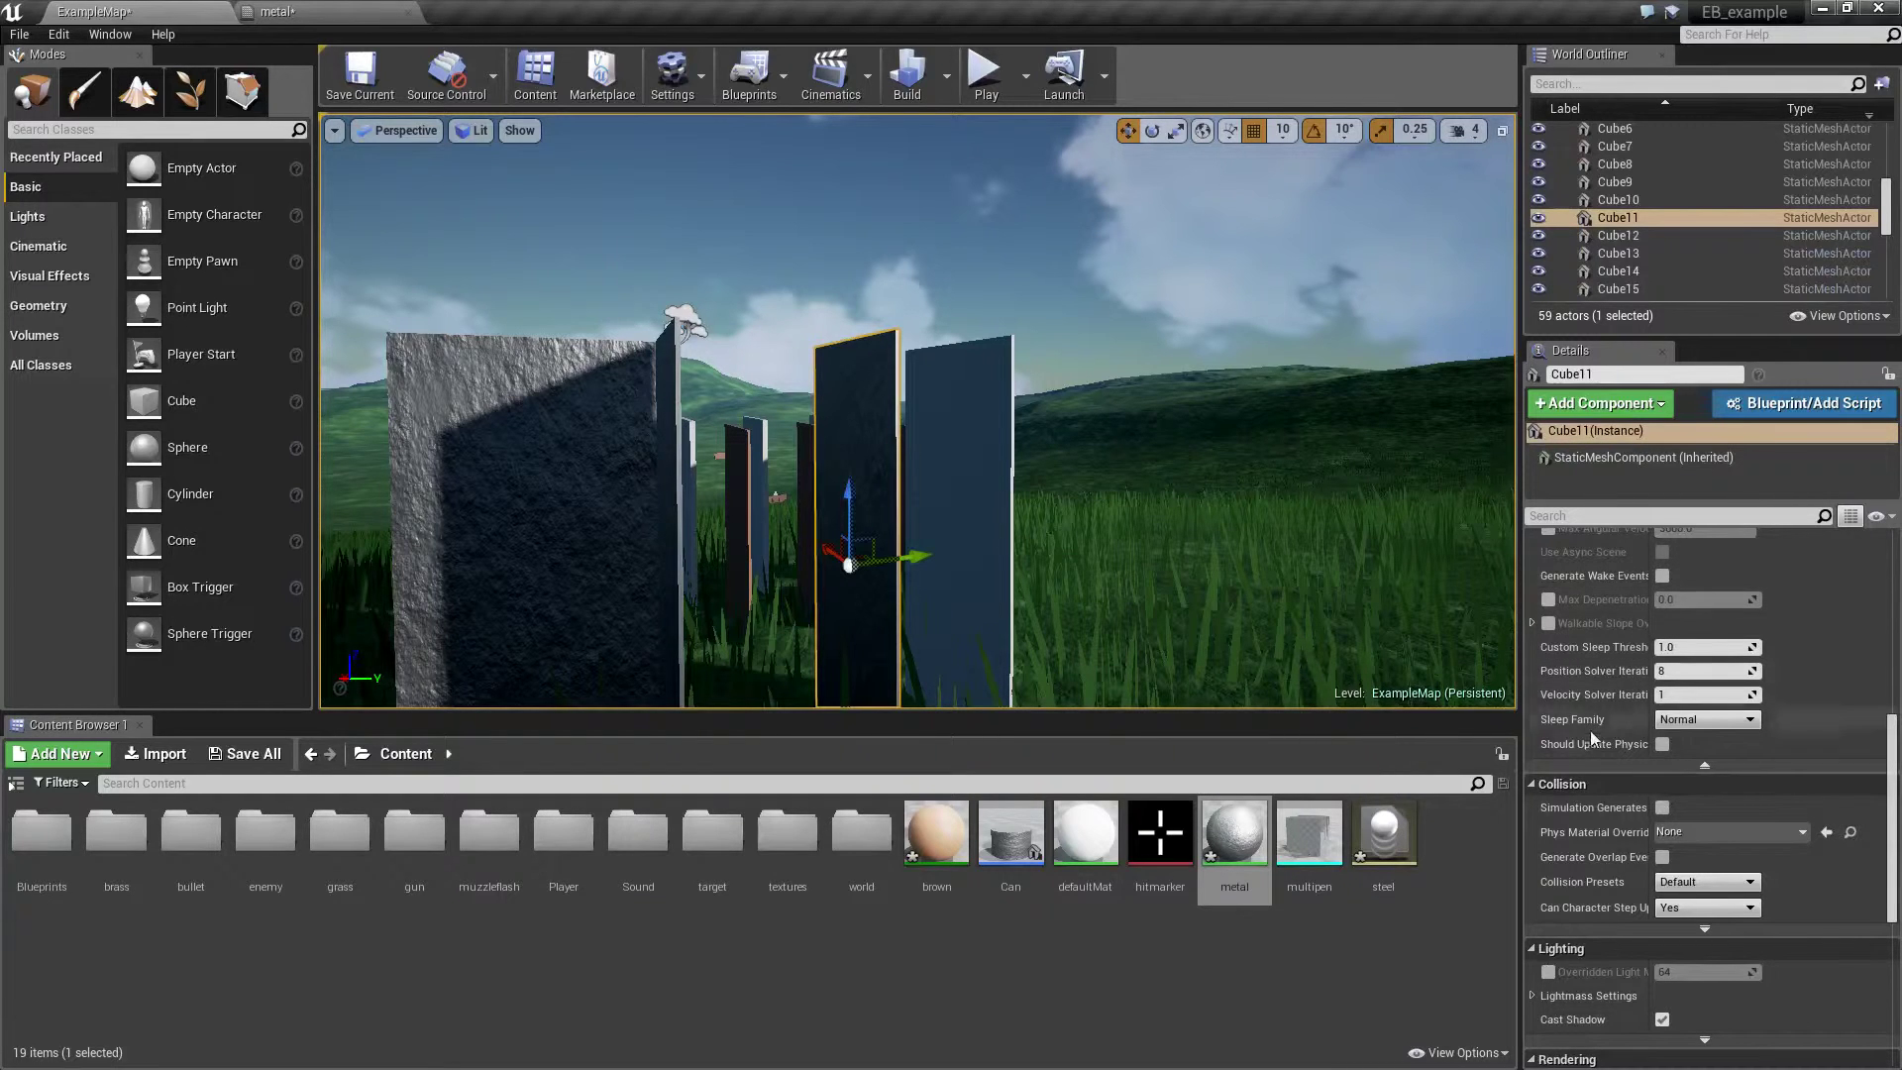
left_click(1696, 834)
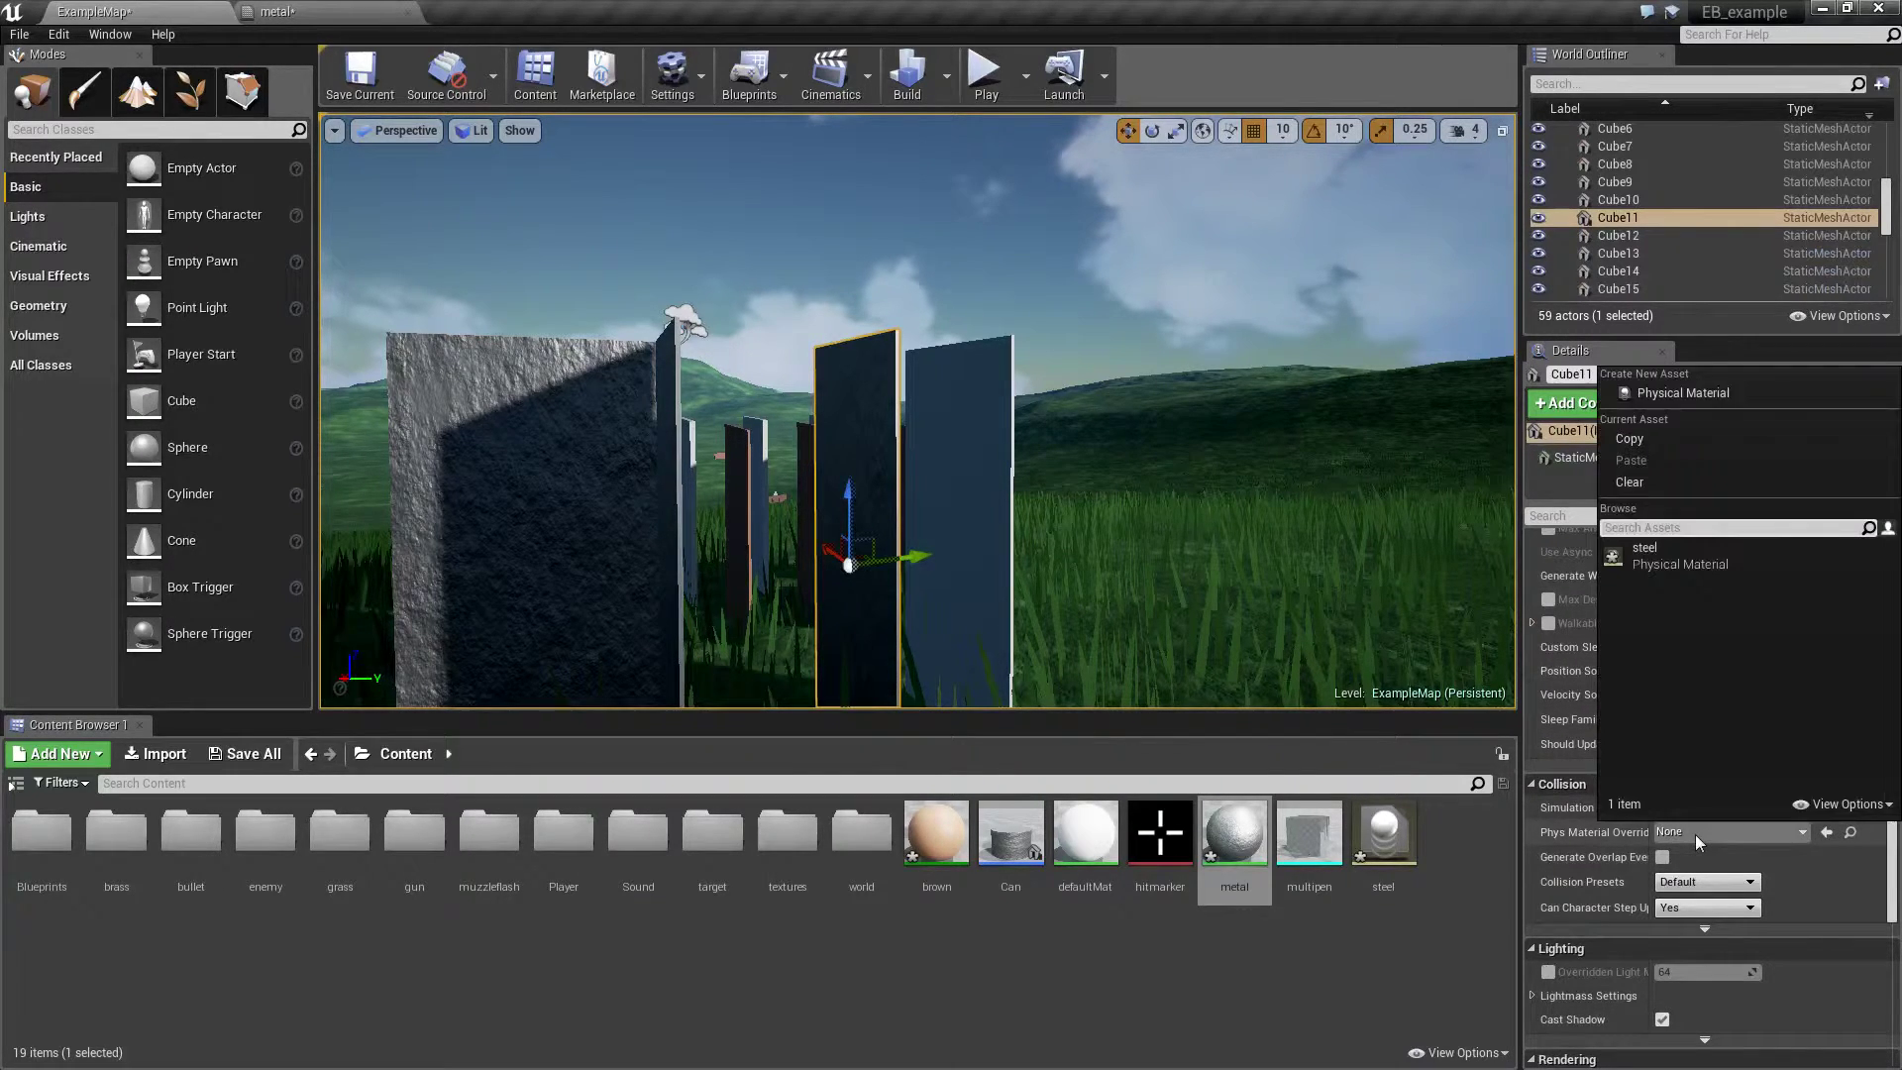
left_click(1667, 559)
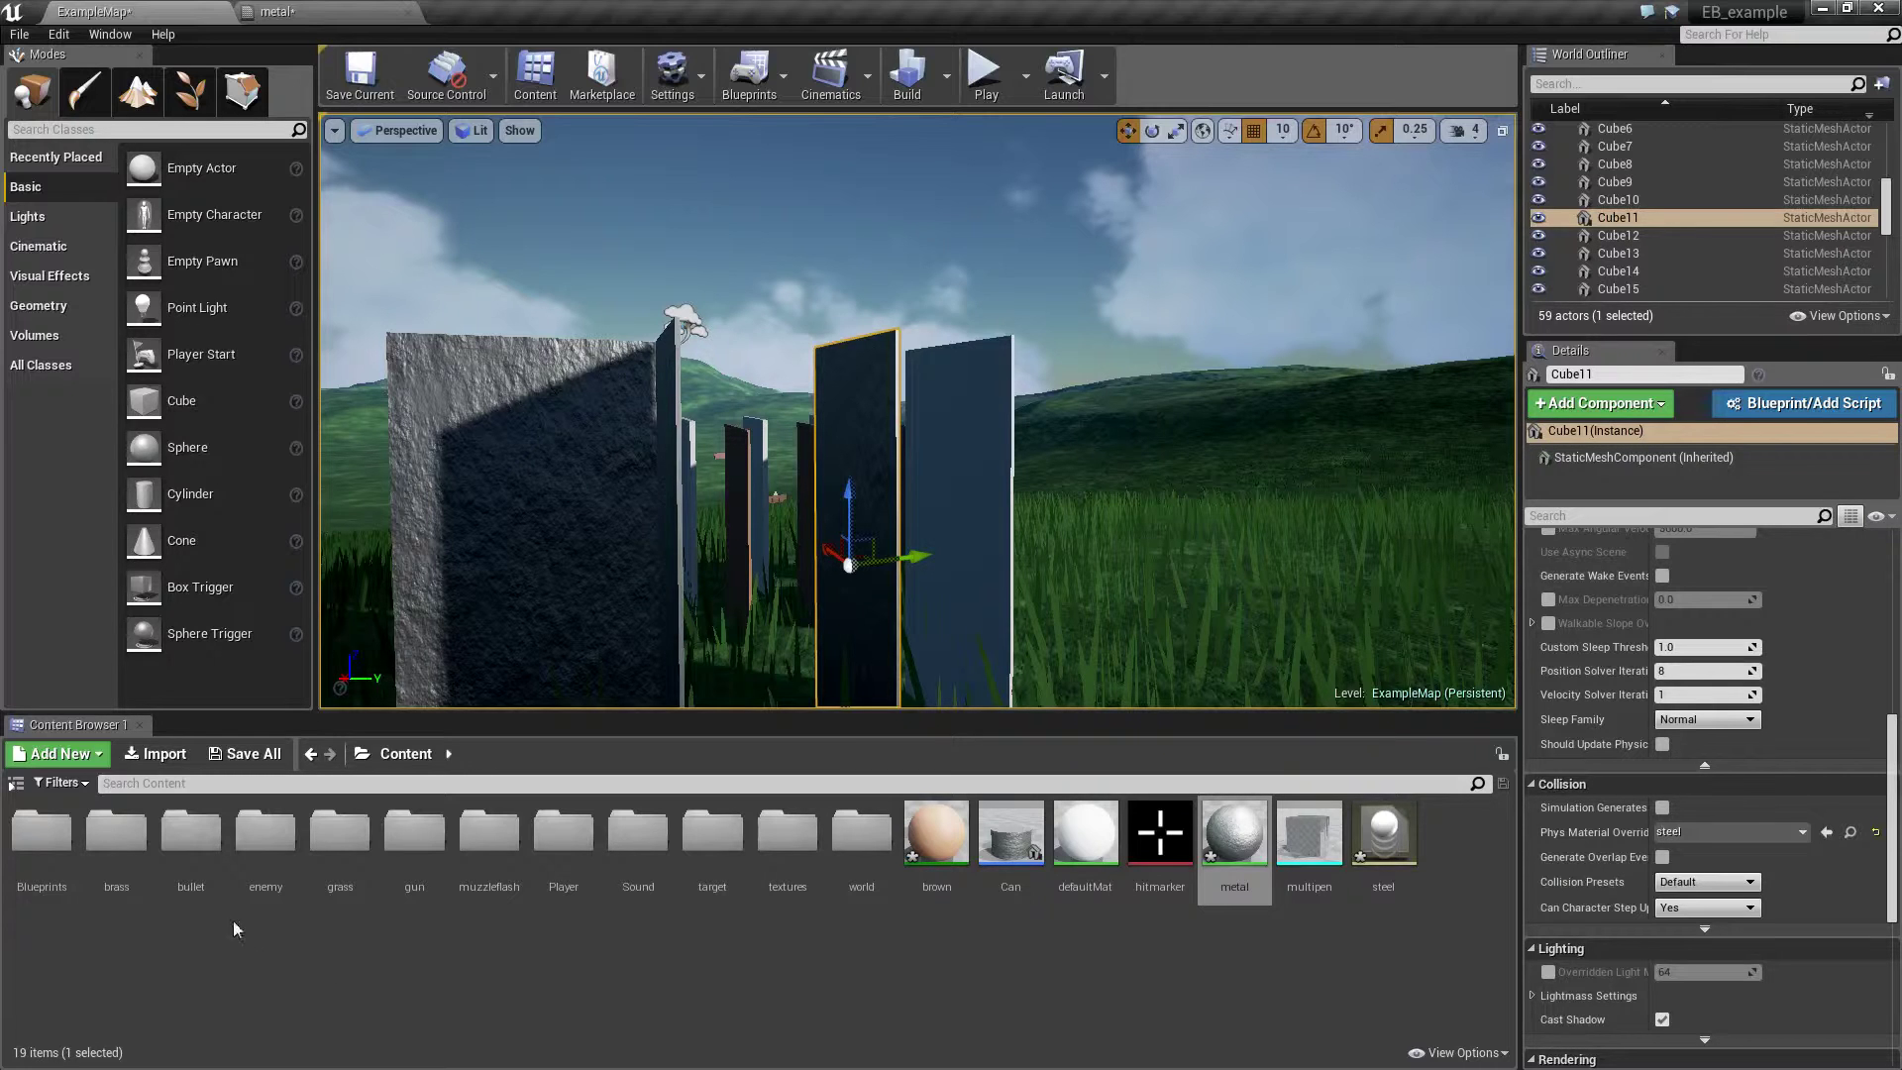
double_click(191, 837)
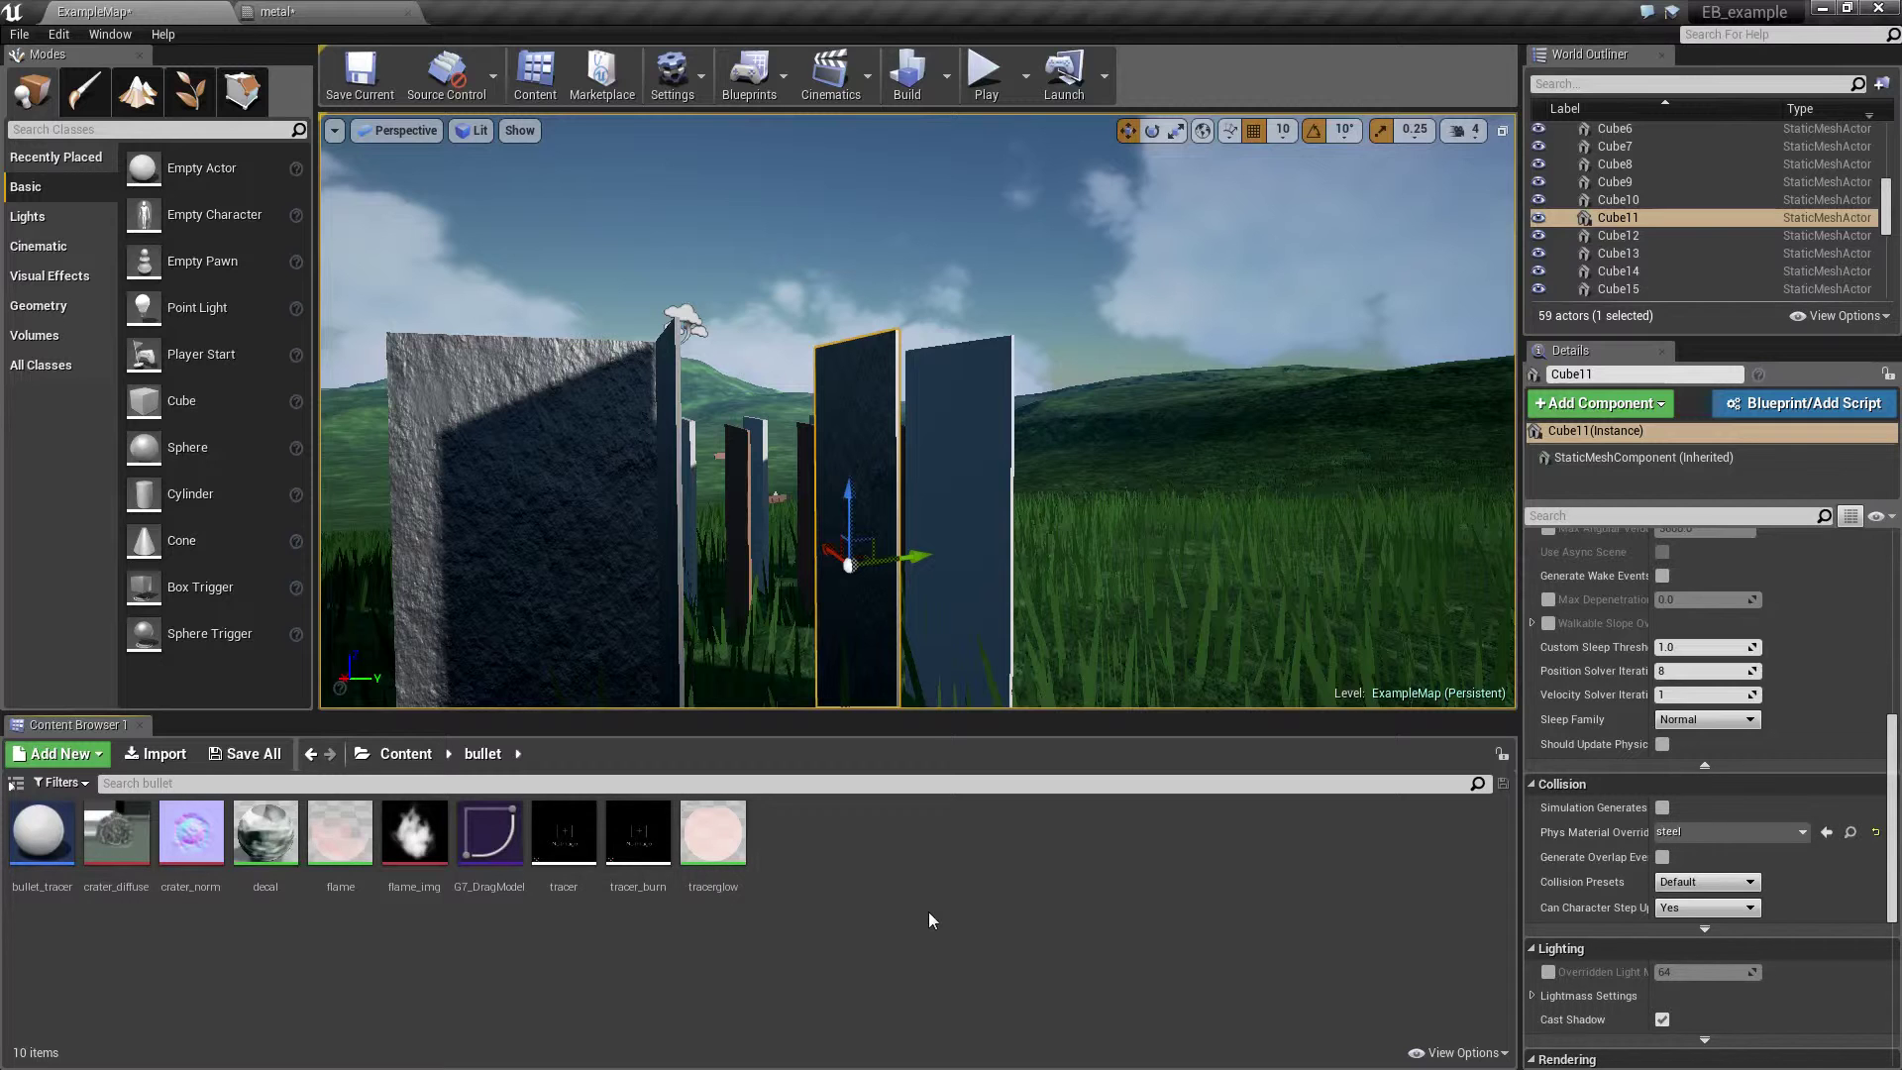
- Create a Miscellaneous > Data Asset of class EBMaterialResponseMap in the bullet folder
right_click(929, 920)
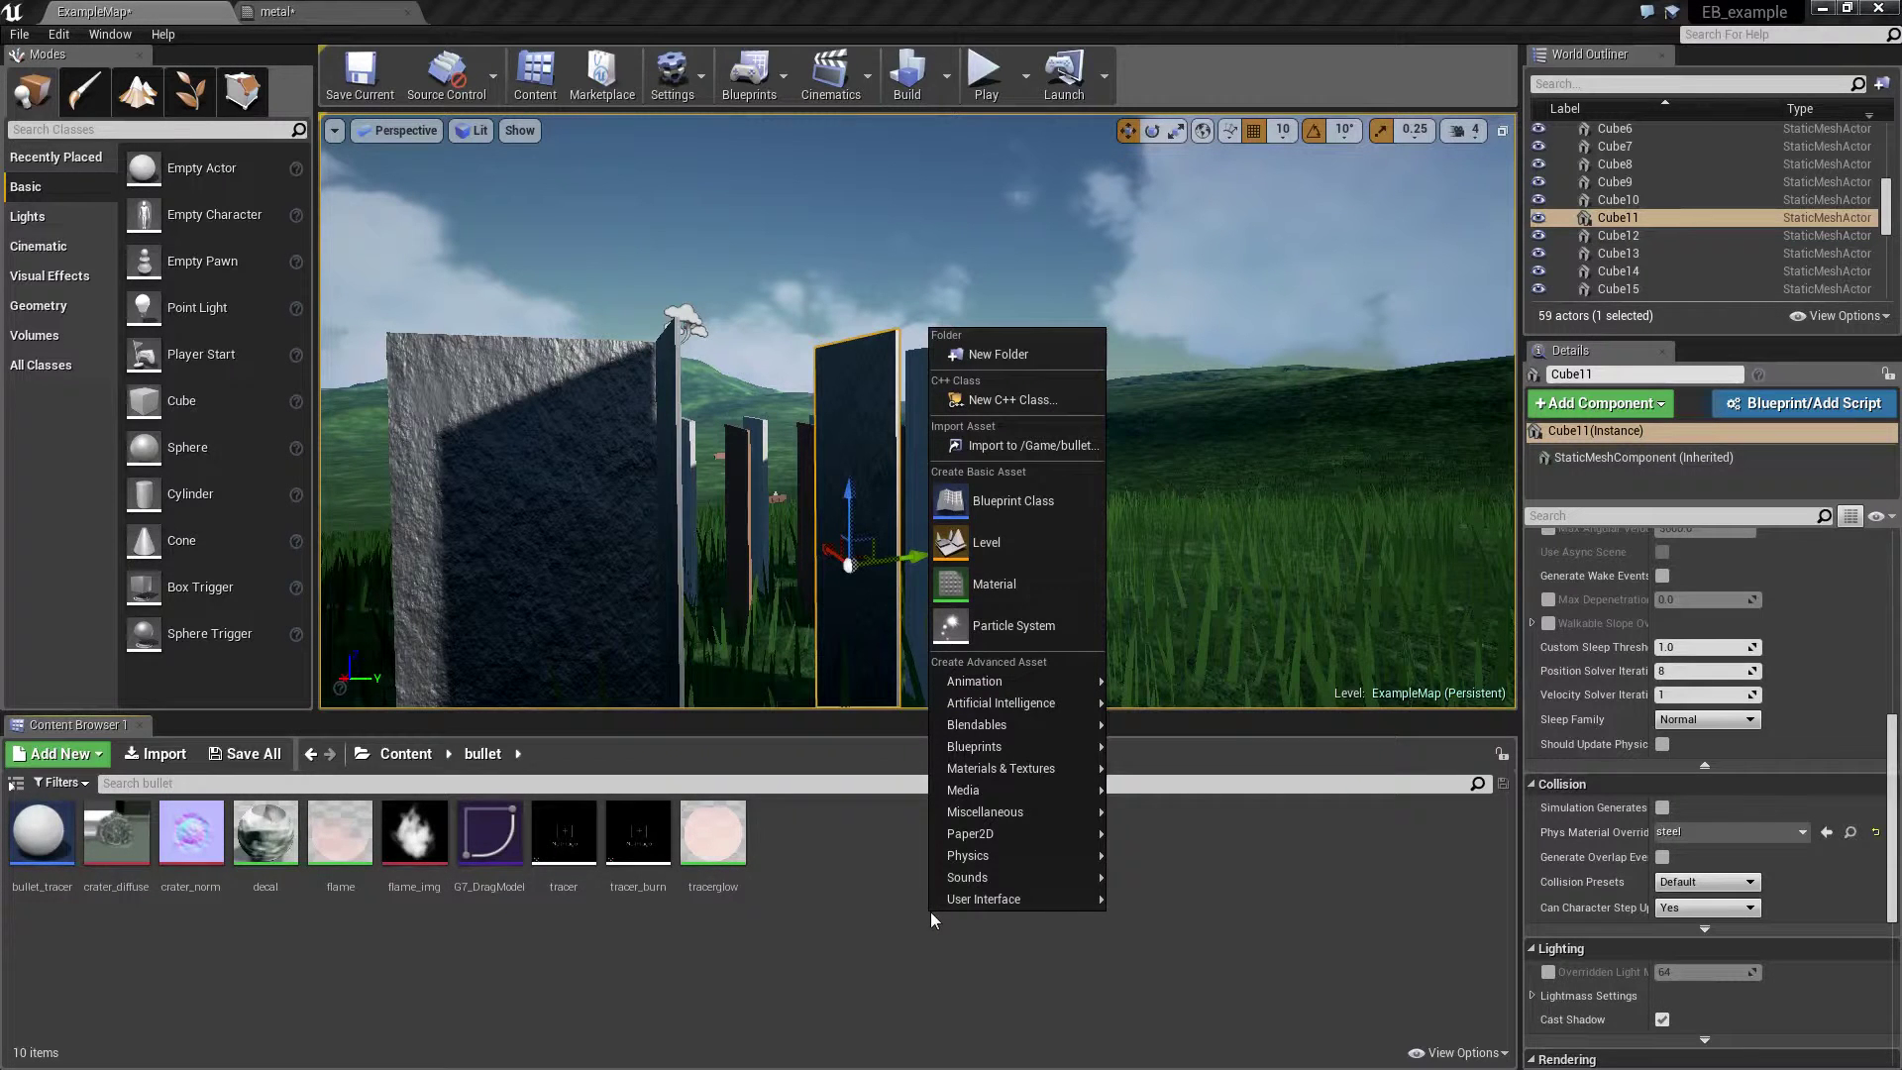
mouse_move(977, 903)
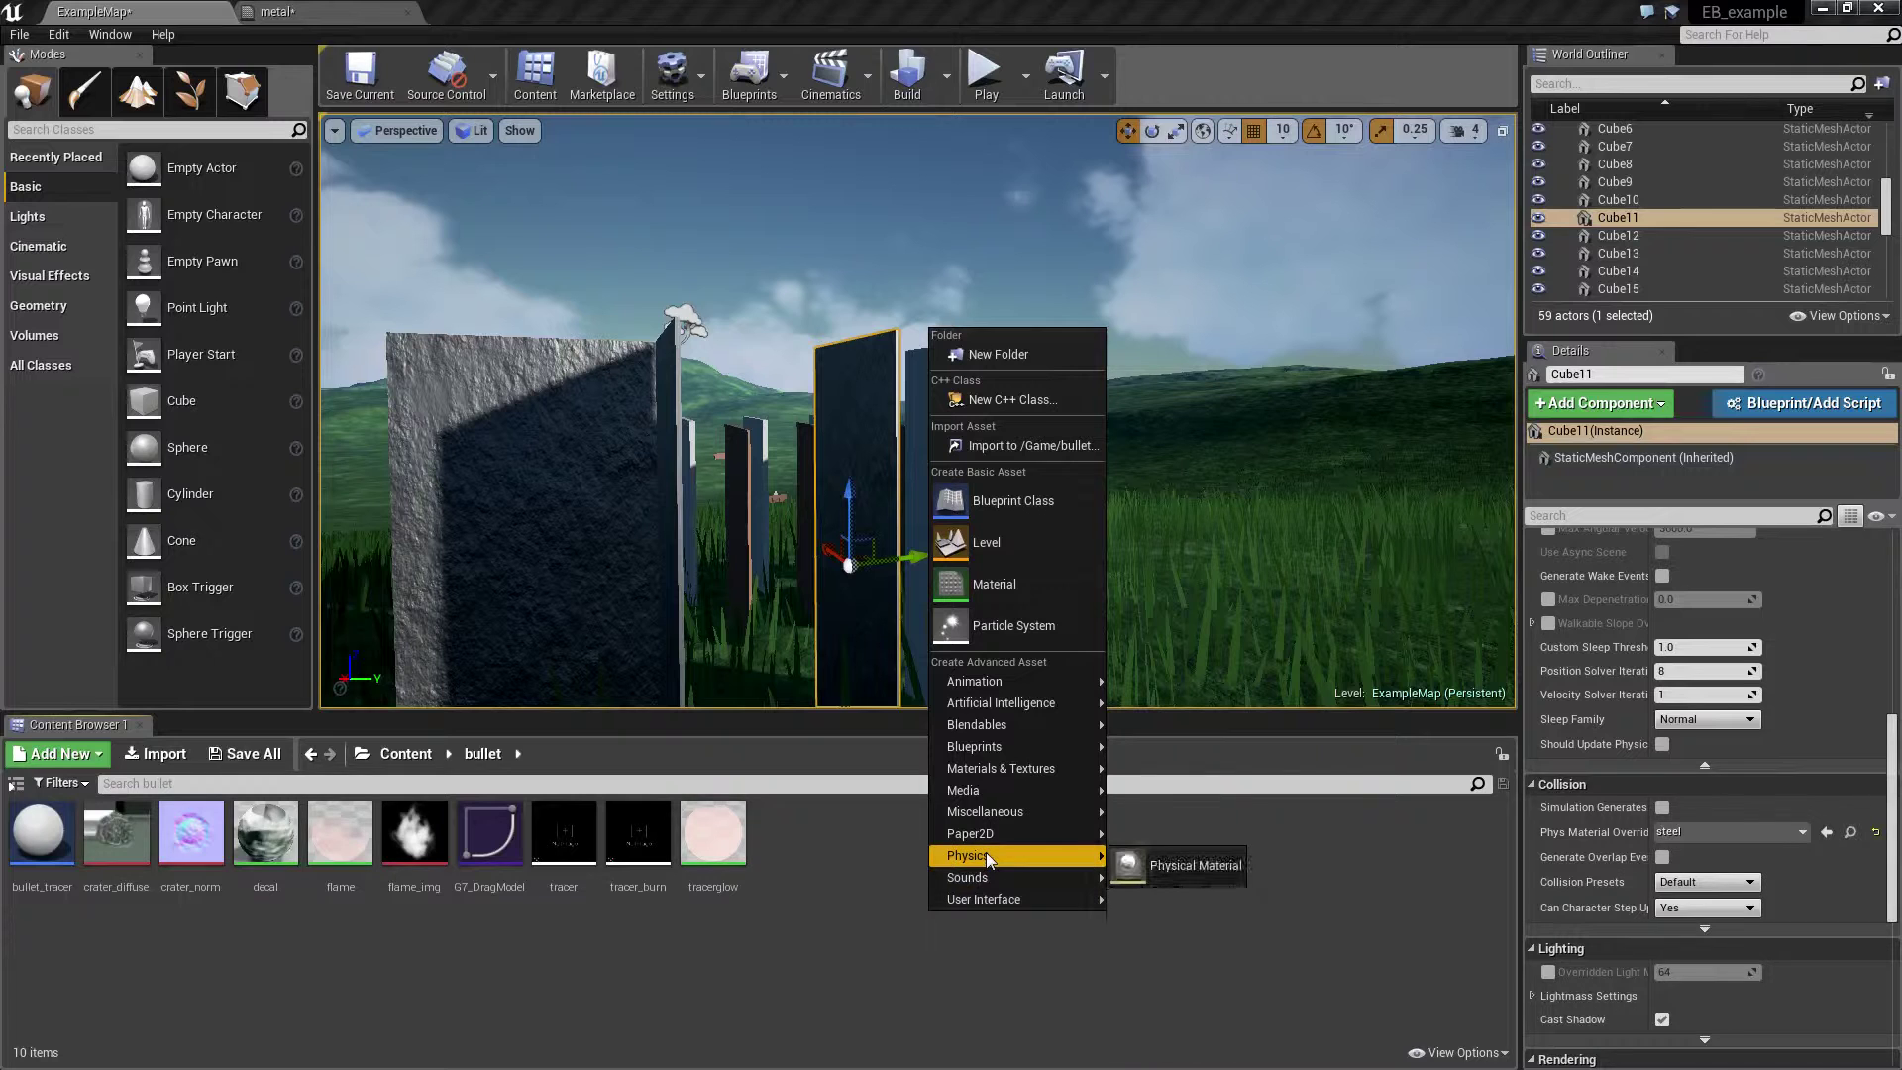
mouse_move(995, 813)
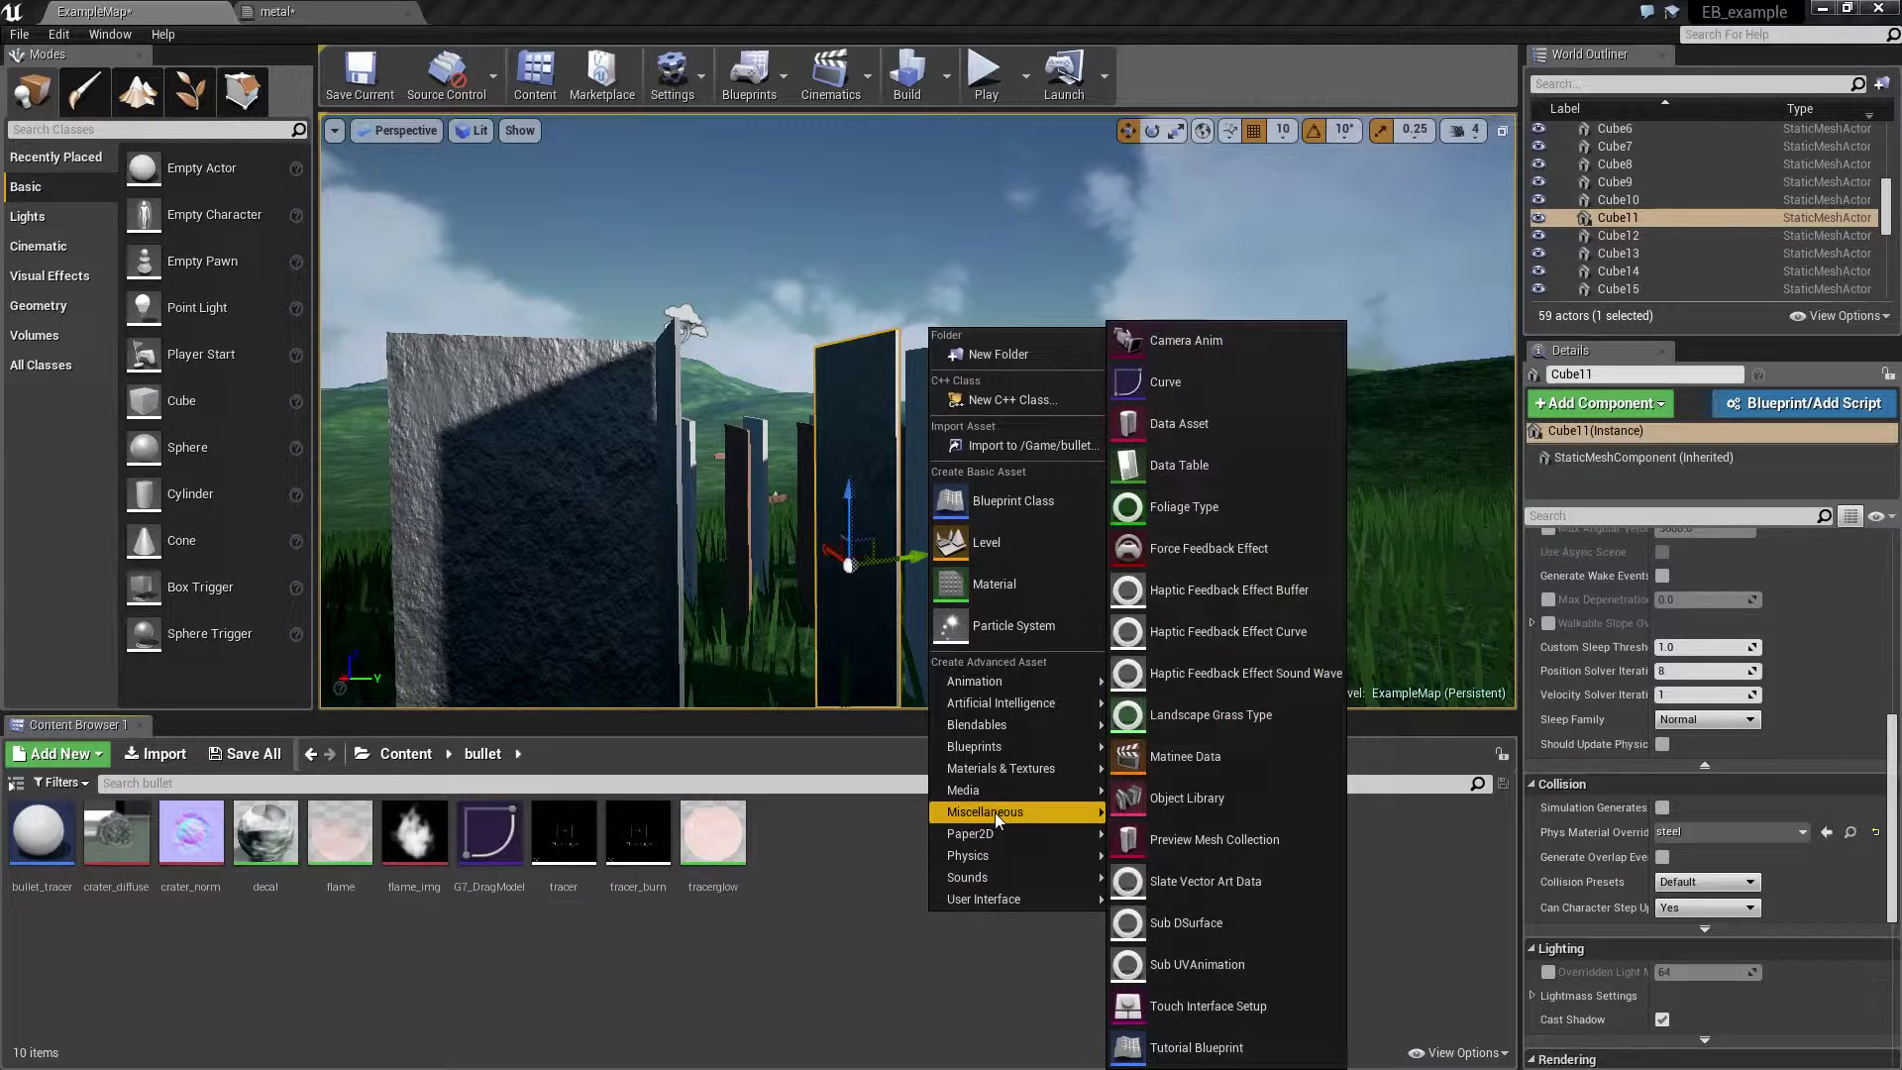
left_click(1220, 426)
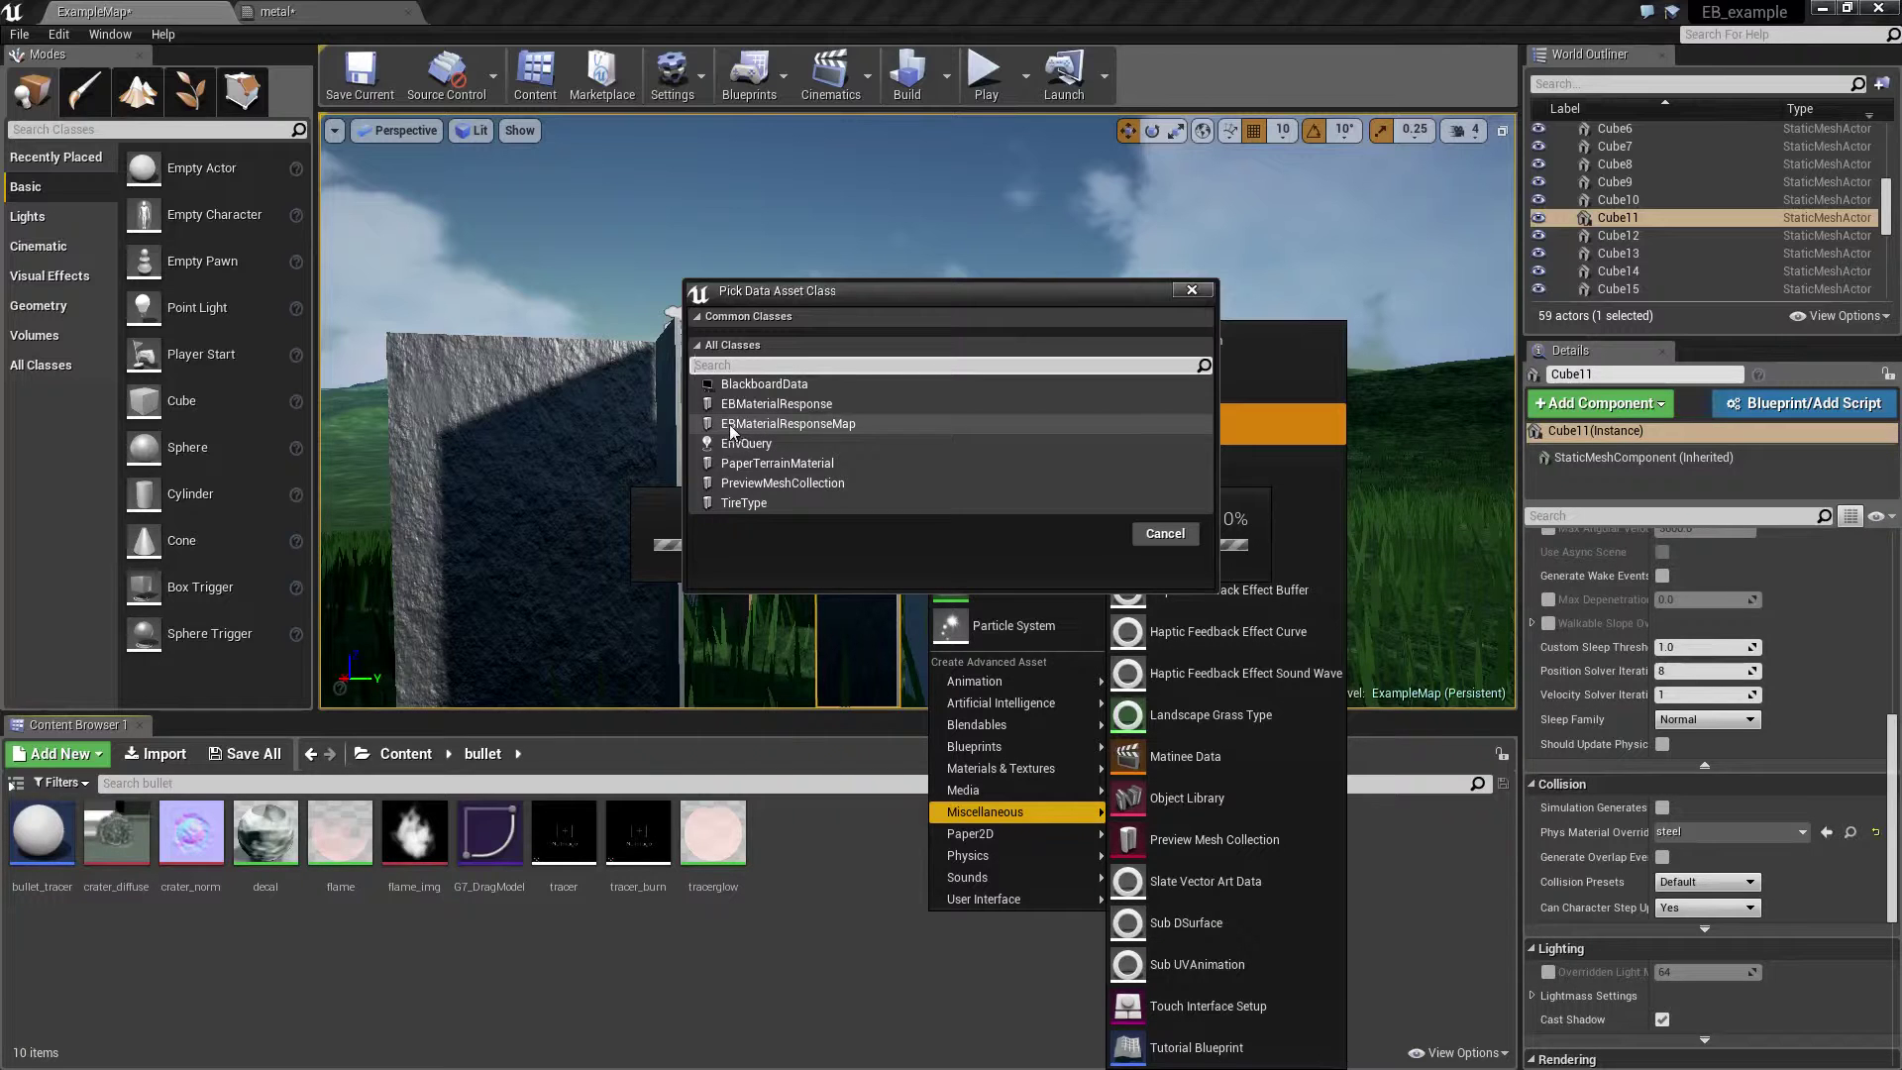
left_click(828, 424)
left_click(1085, 535)
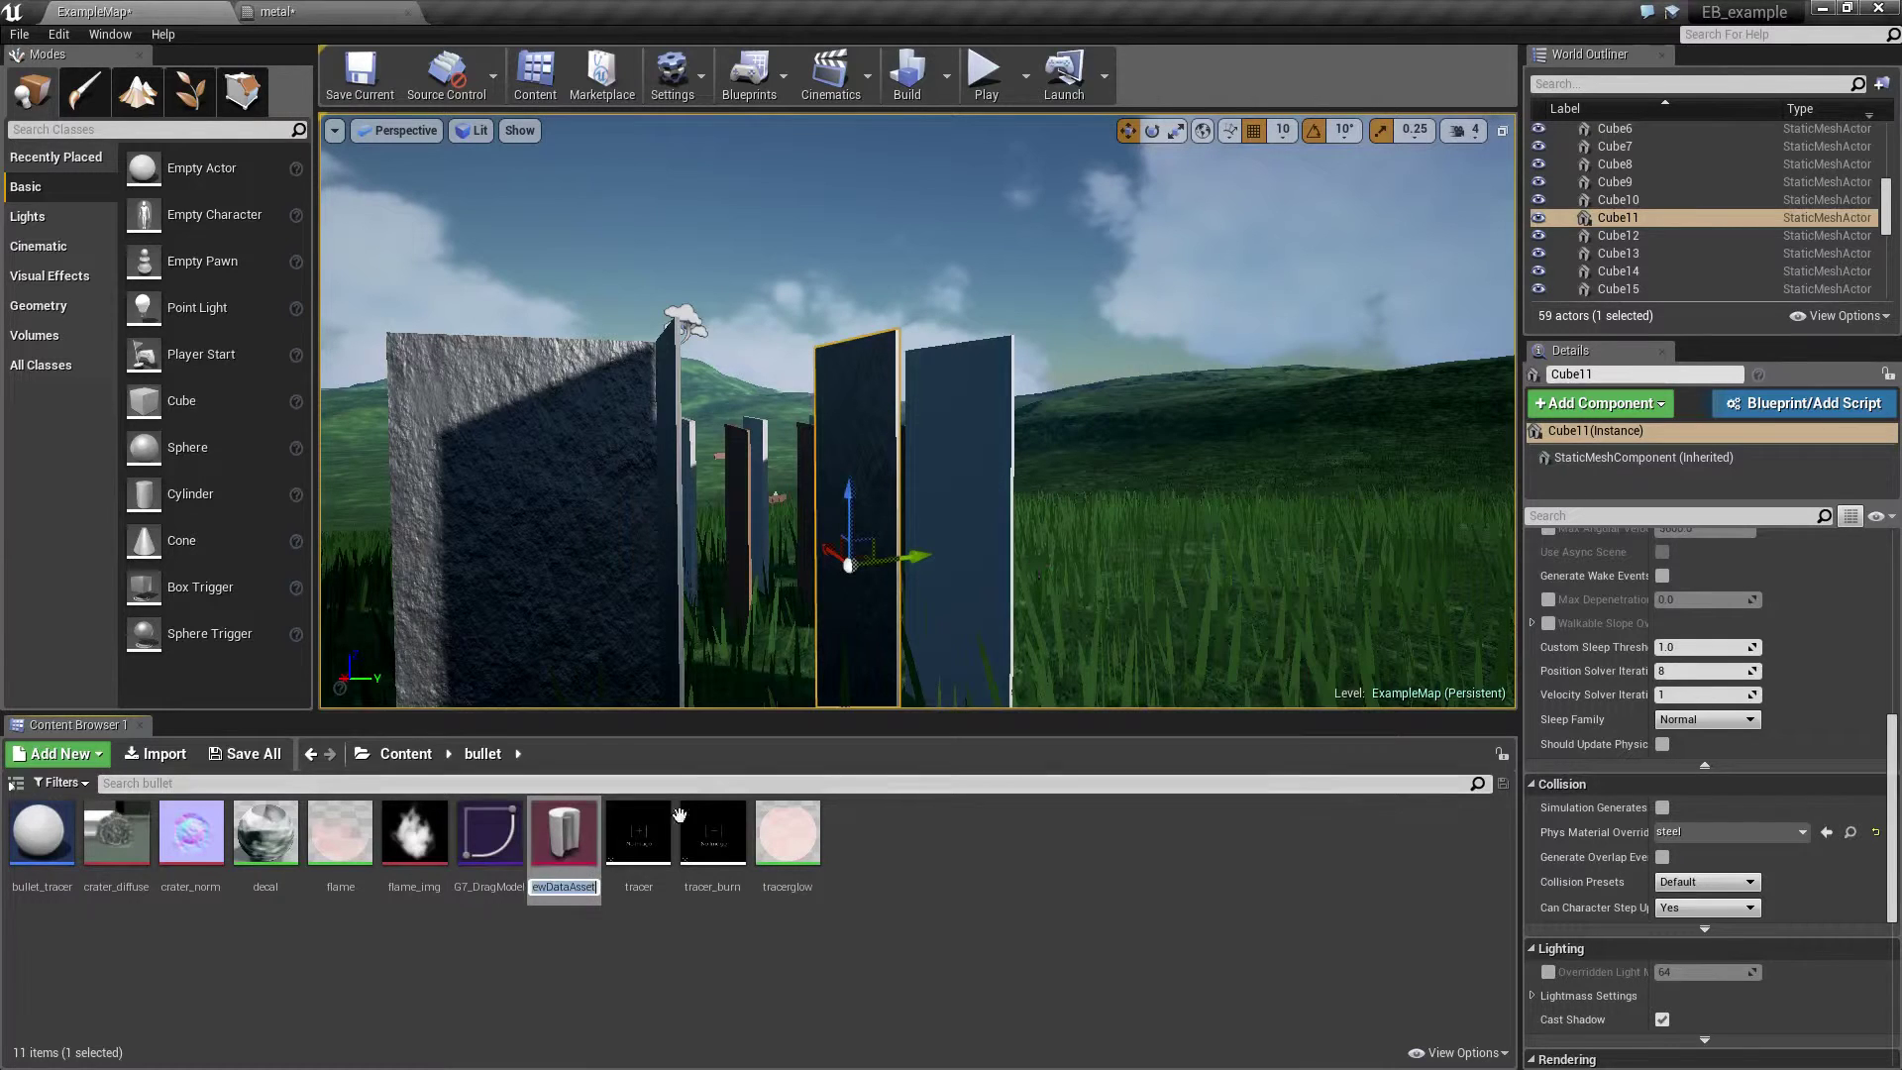
- Add a response map entry keyed to the steel physical material and expand its settings
double_click(563, 843)
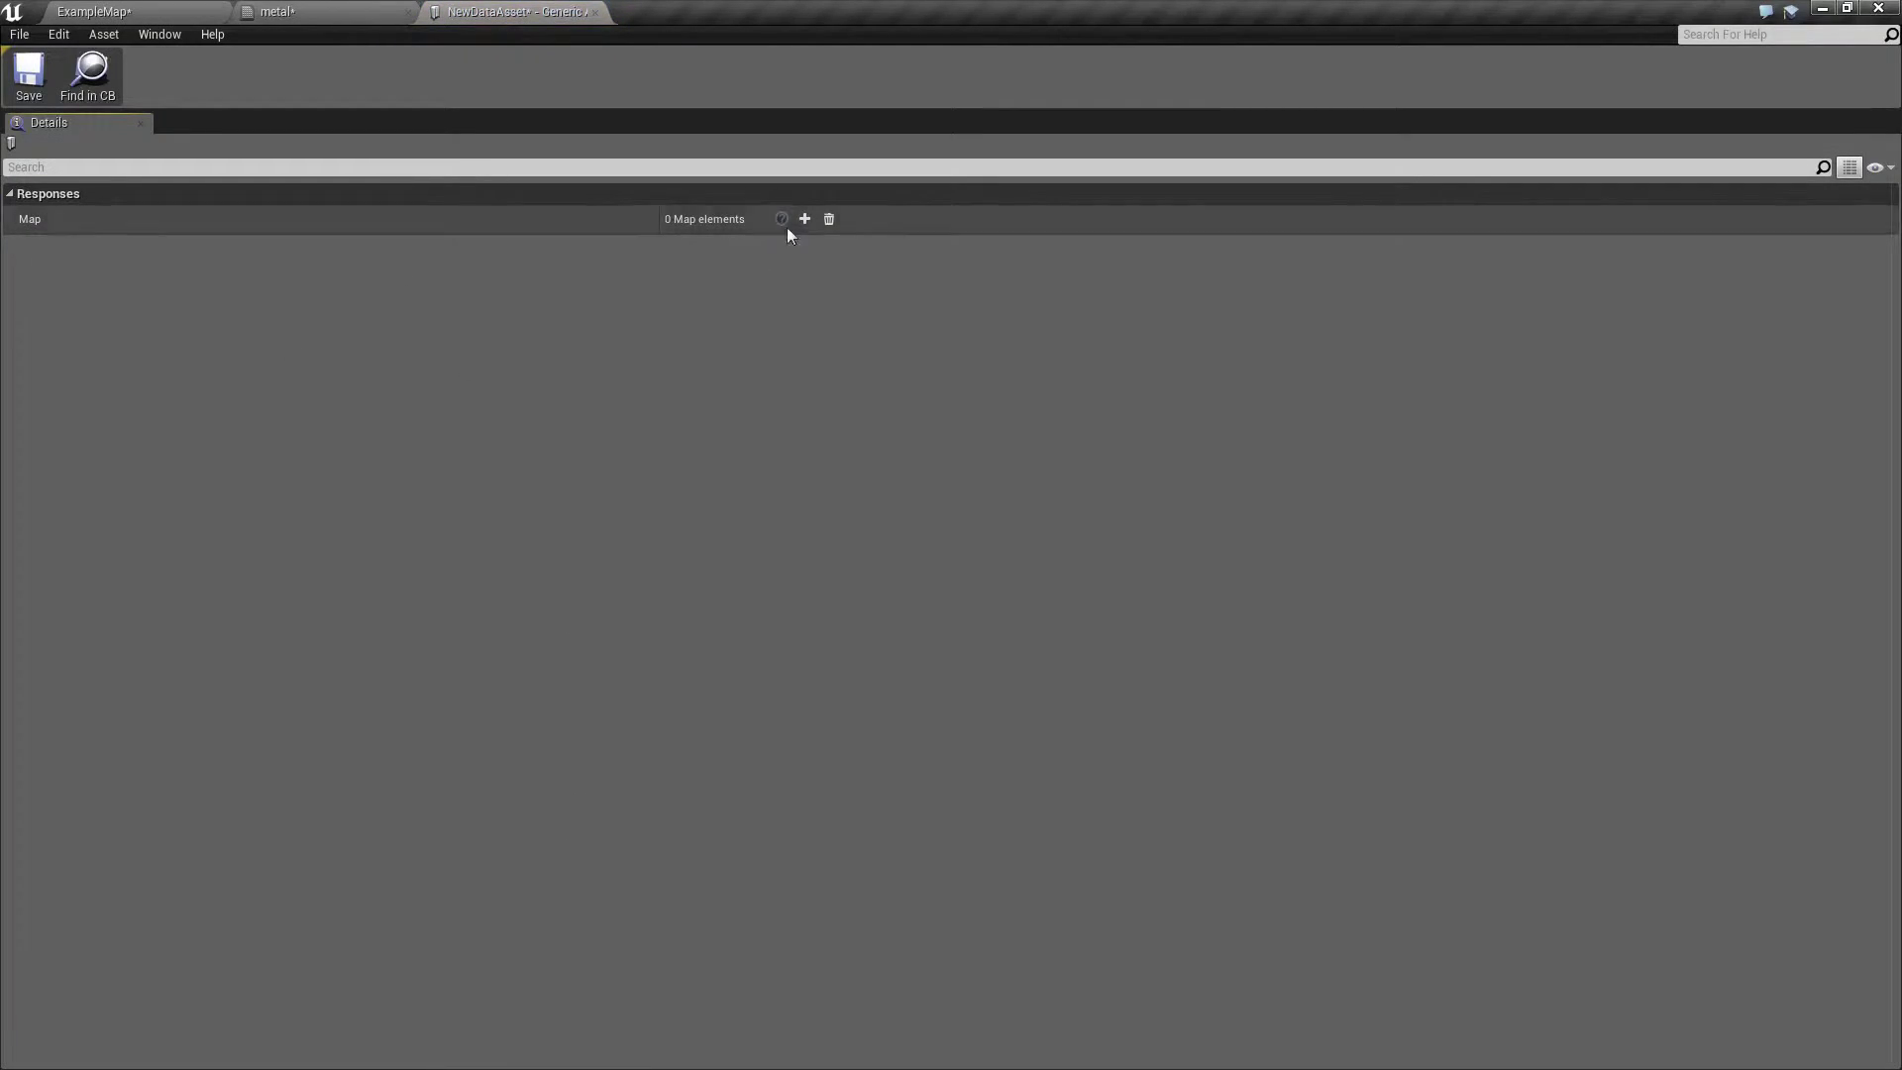
left_click(804, 219)
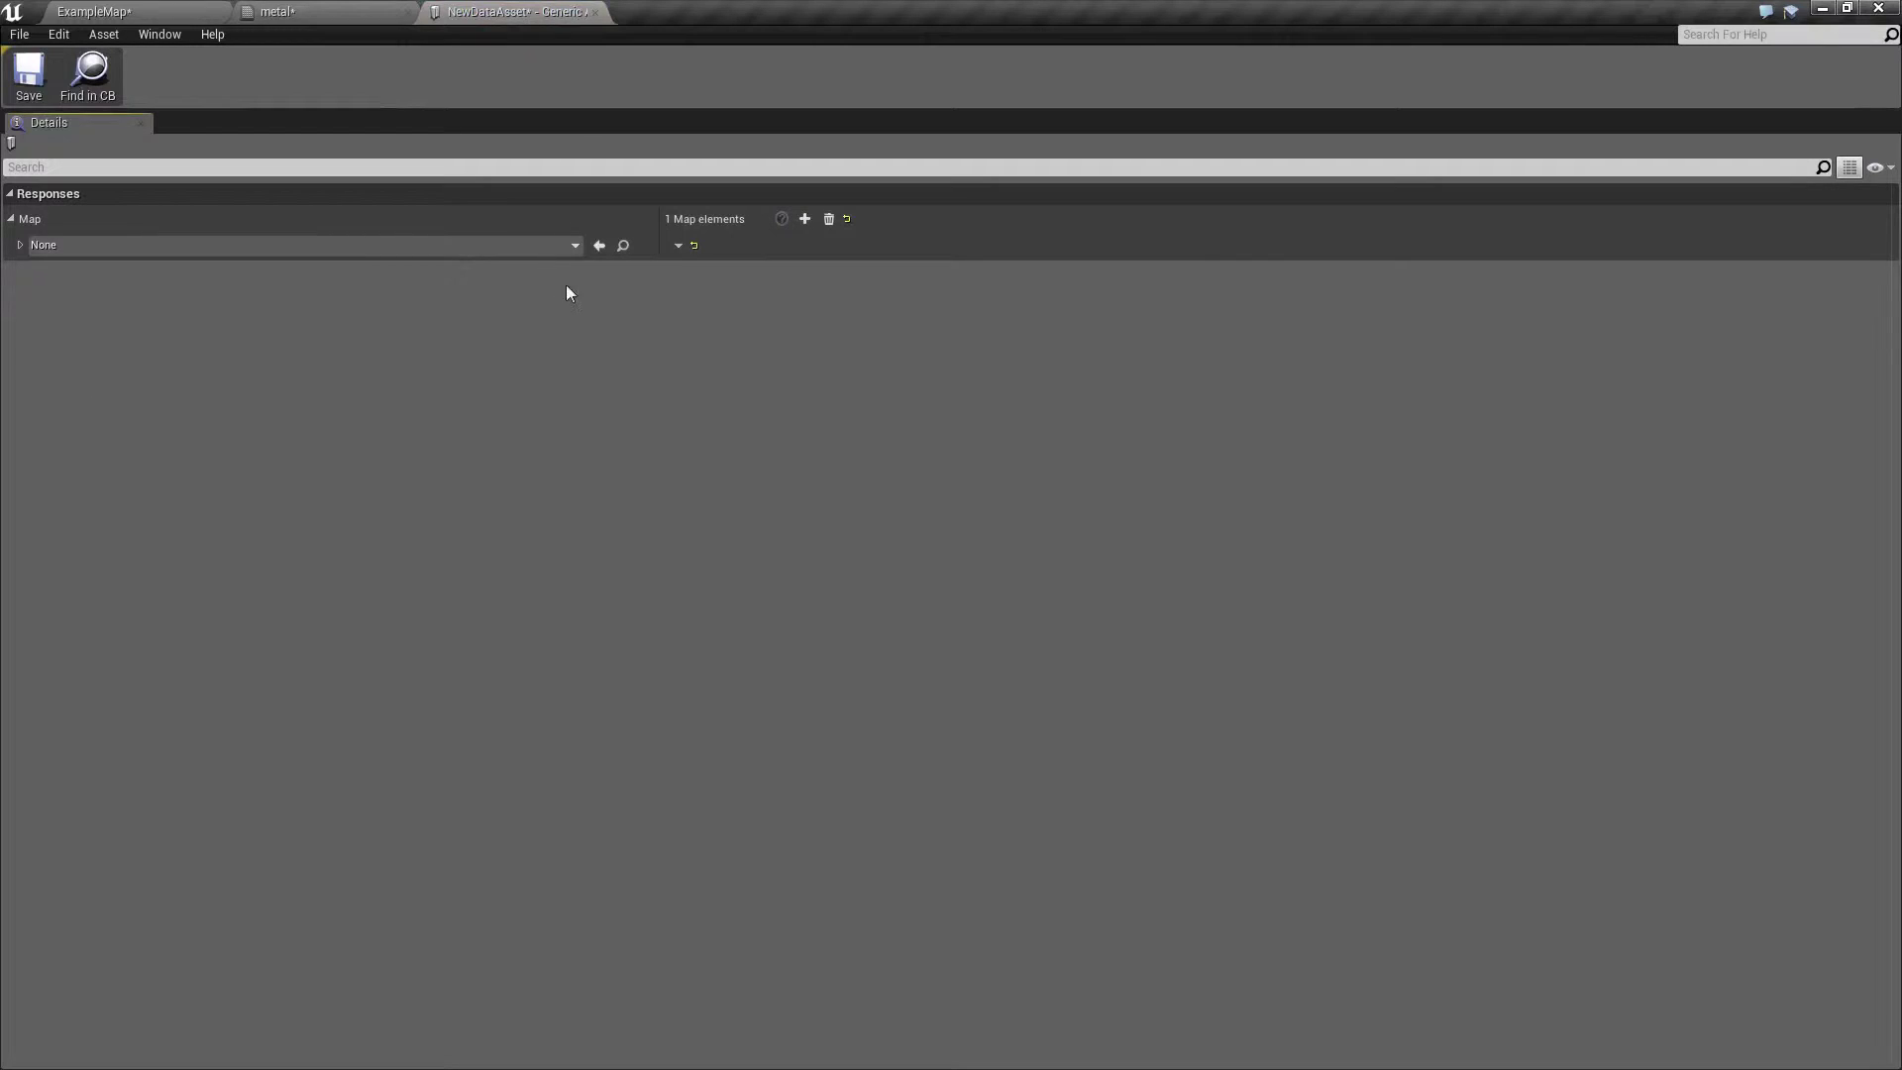
left_click(575, 245)
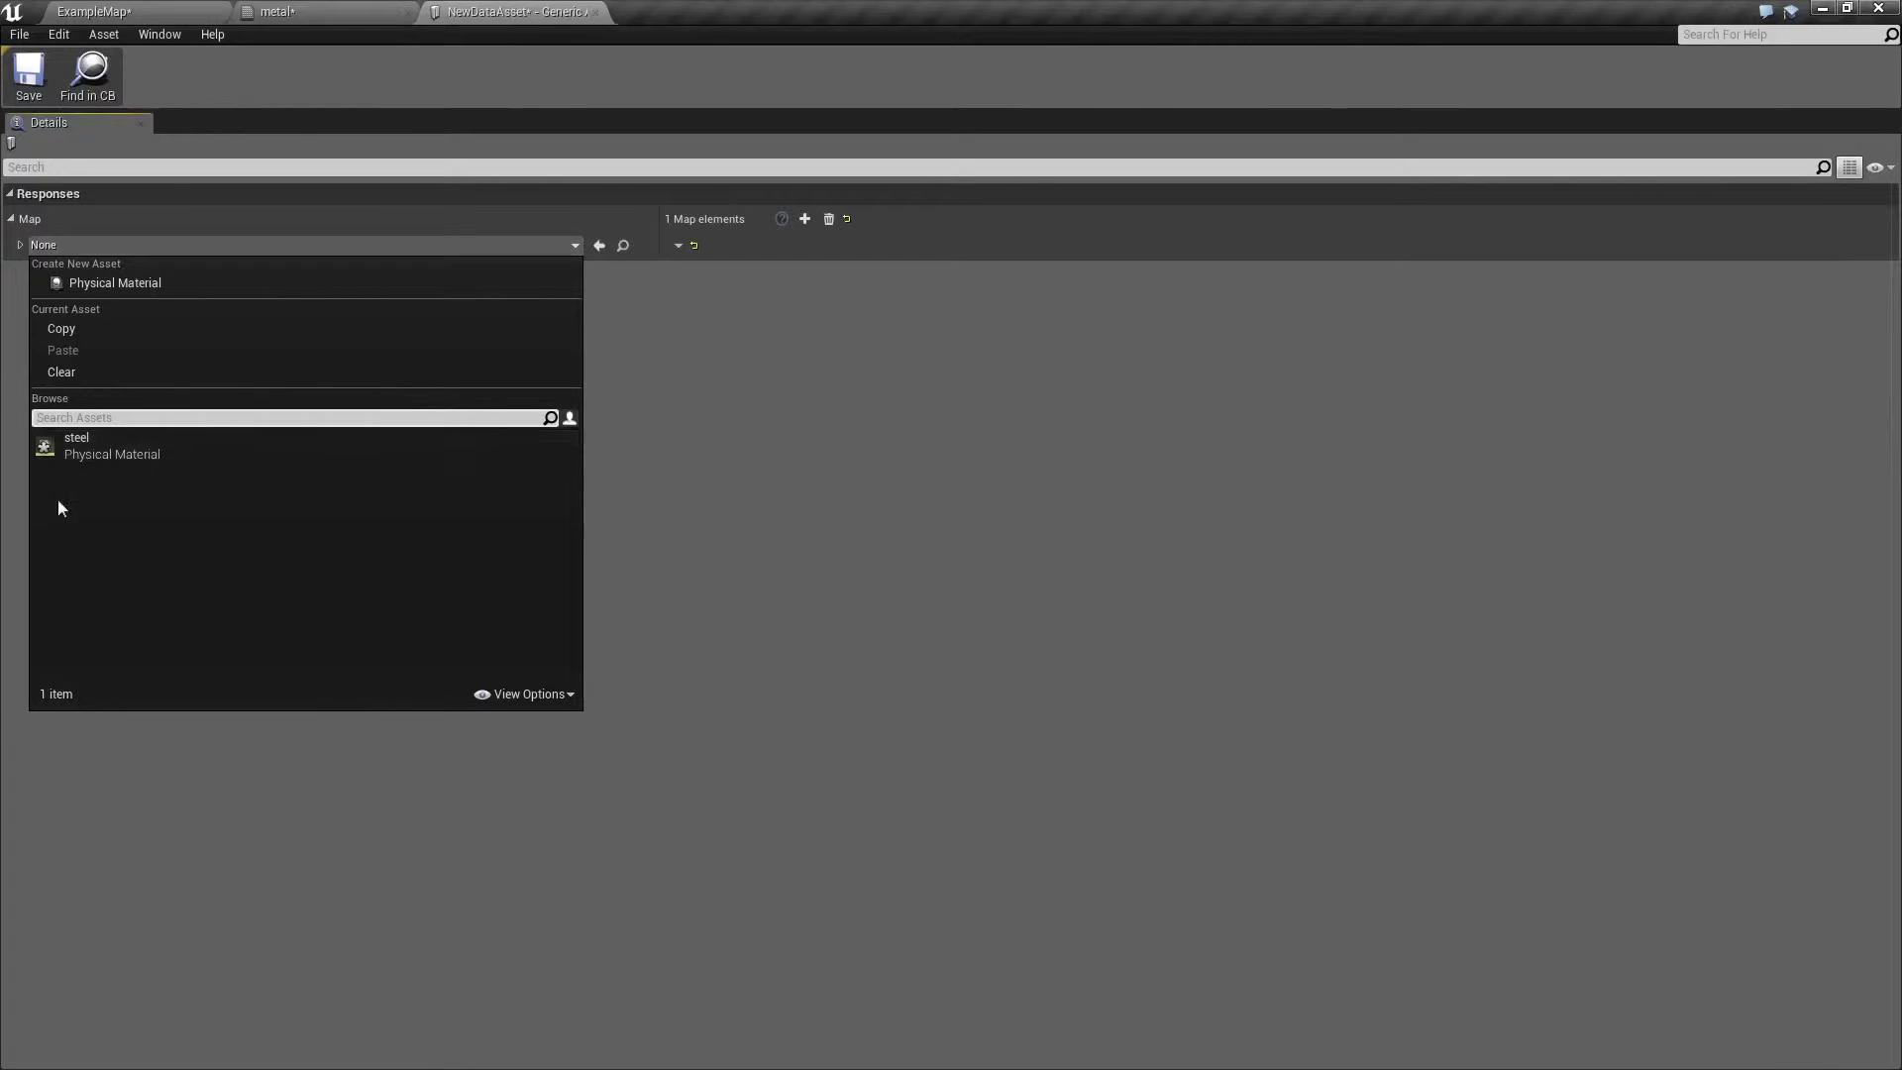
left_click(105, 446)
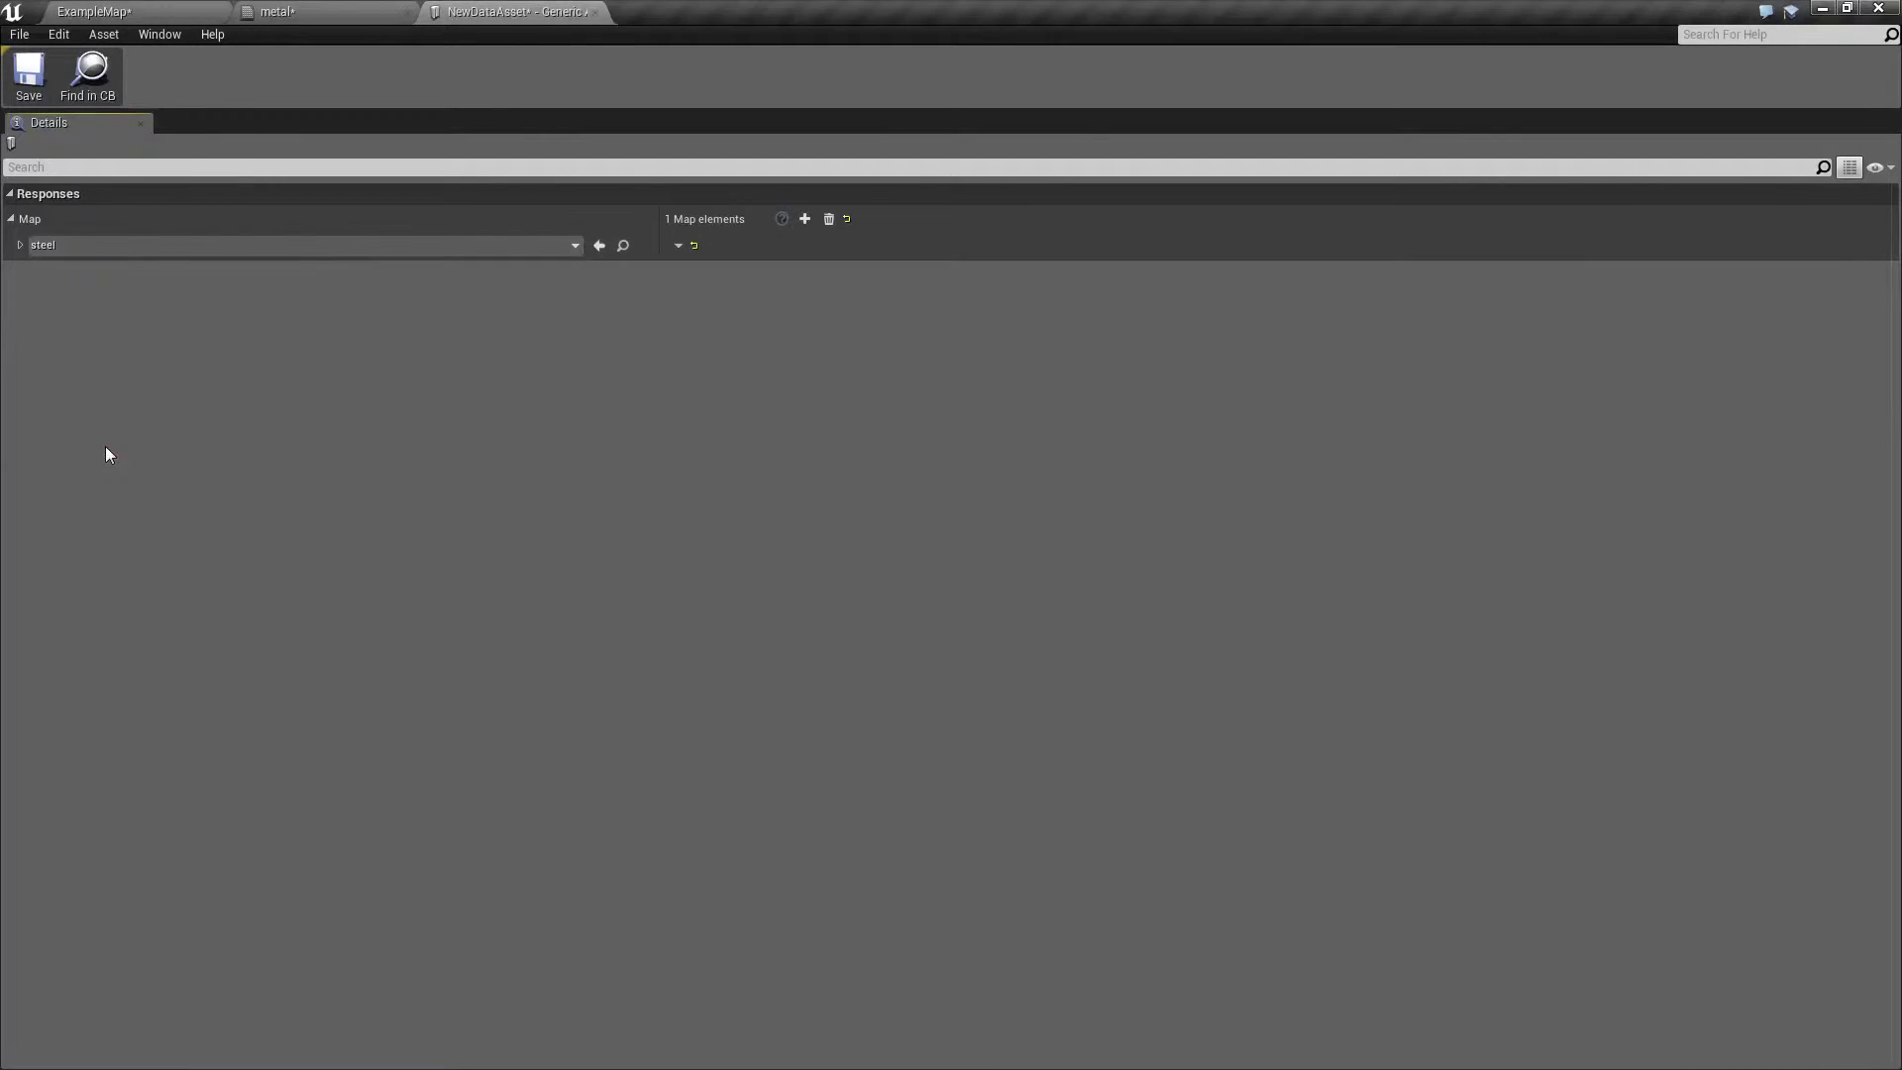
left_click(21, 245)
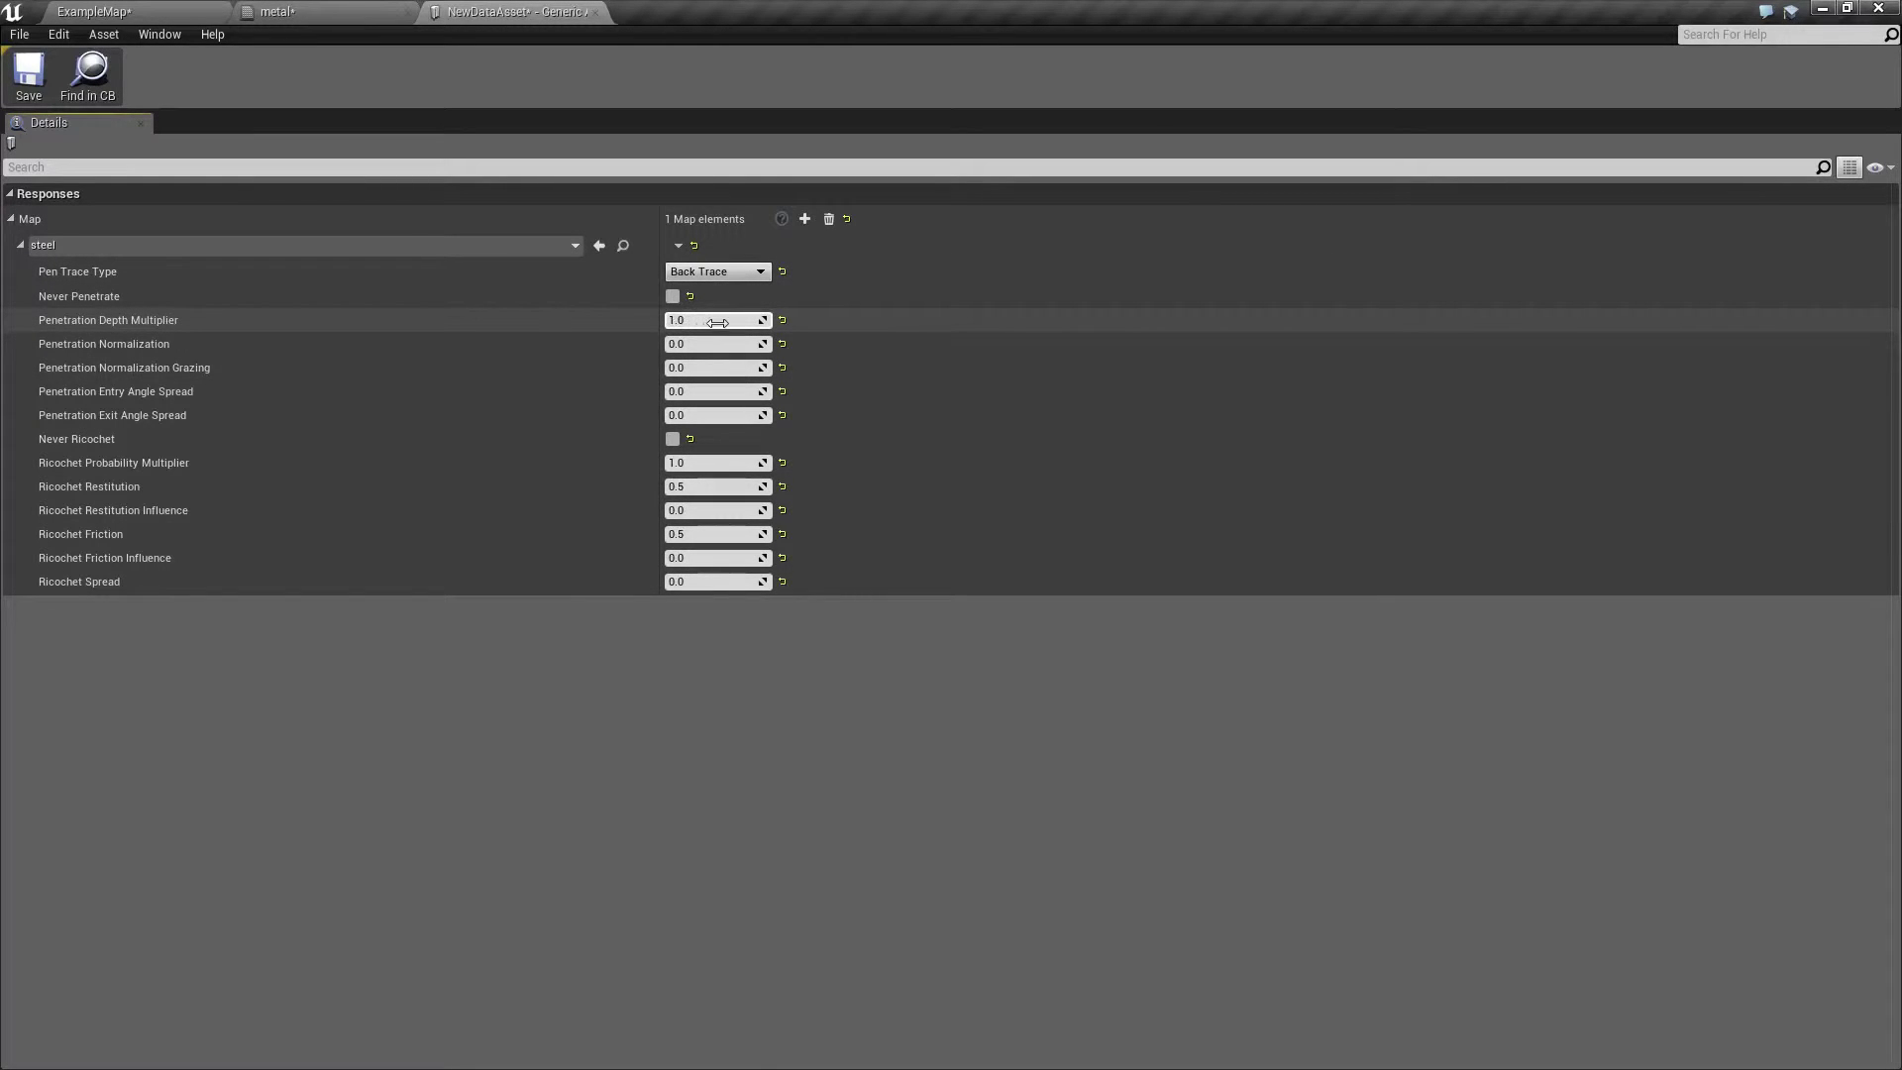
- Enter 0.1 as steel's Penetration Depth Multiplier and return to the ExampleMap level
left_click_drag(750, 320, 673, 320)
type("0.1")
key("Return")
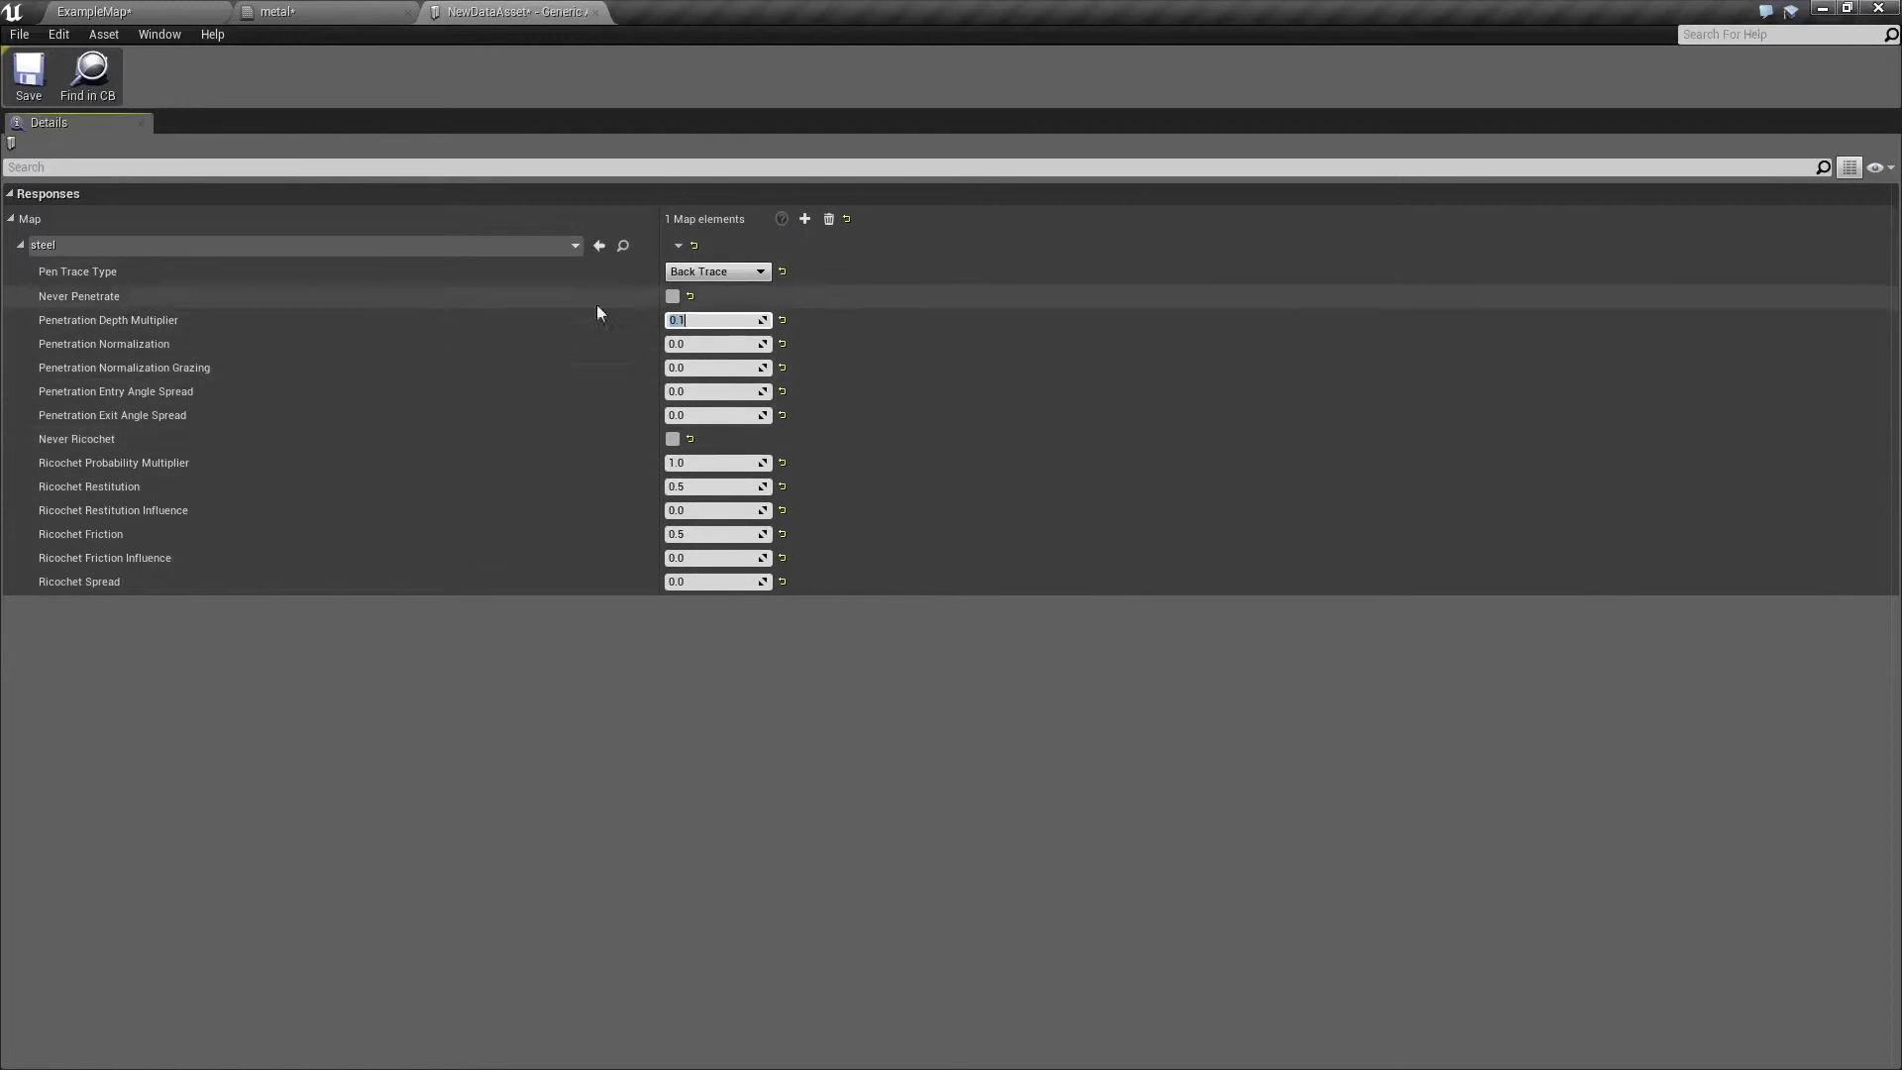
left_click(762, 678)
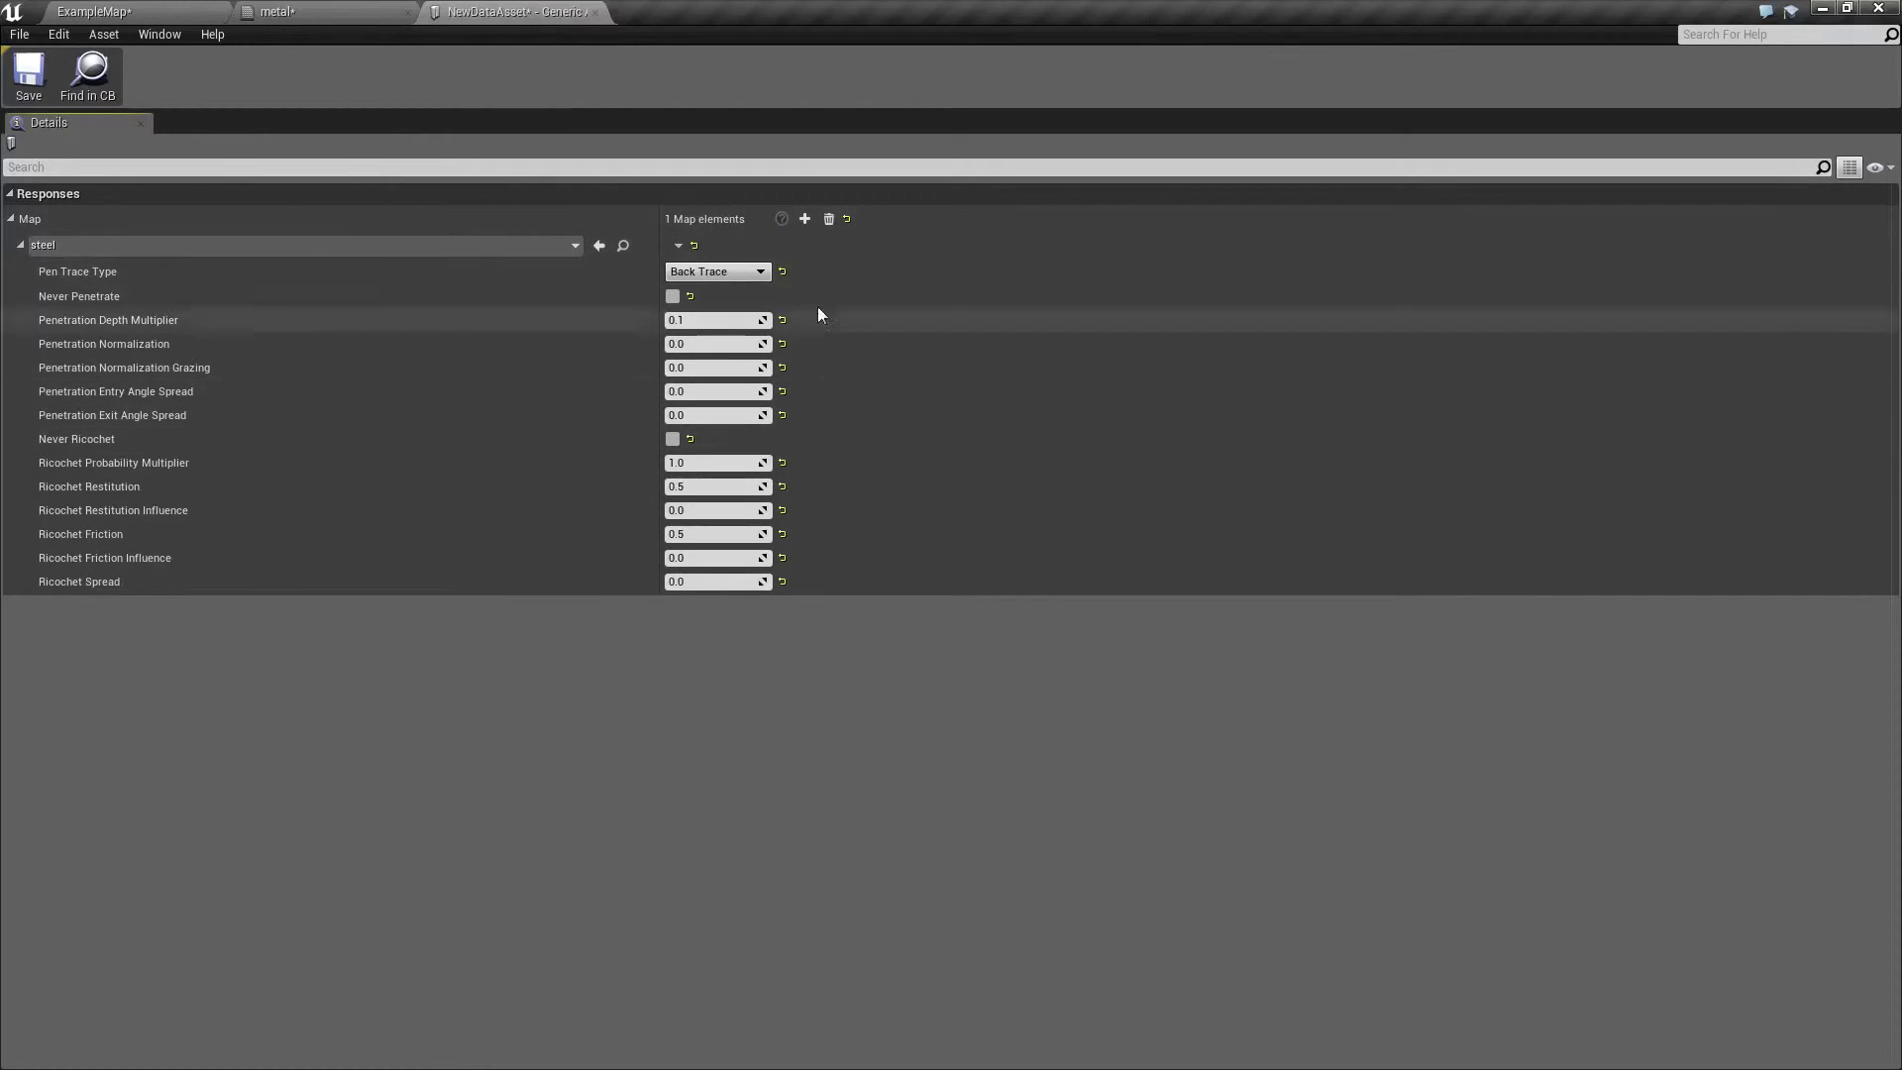
left_click(133, 11)
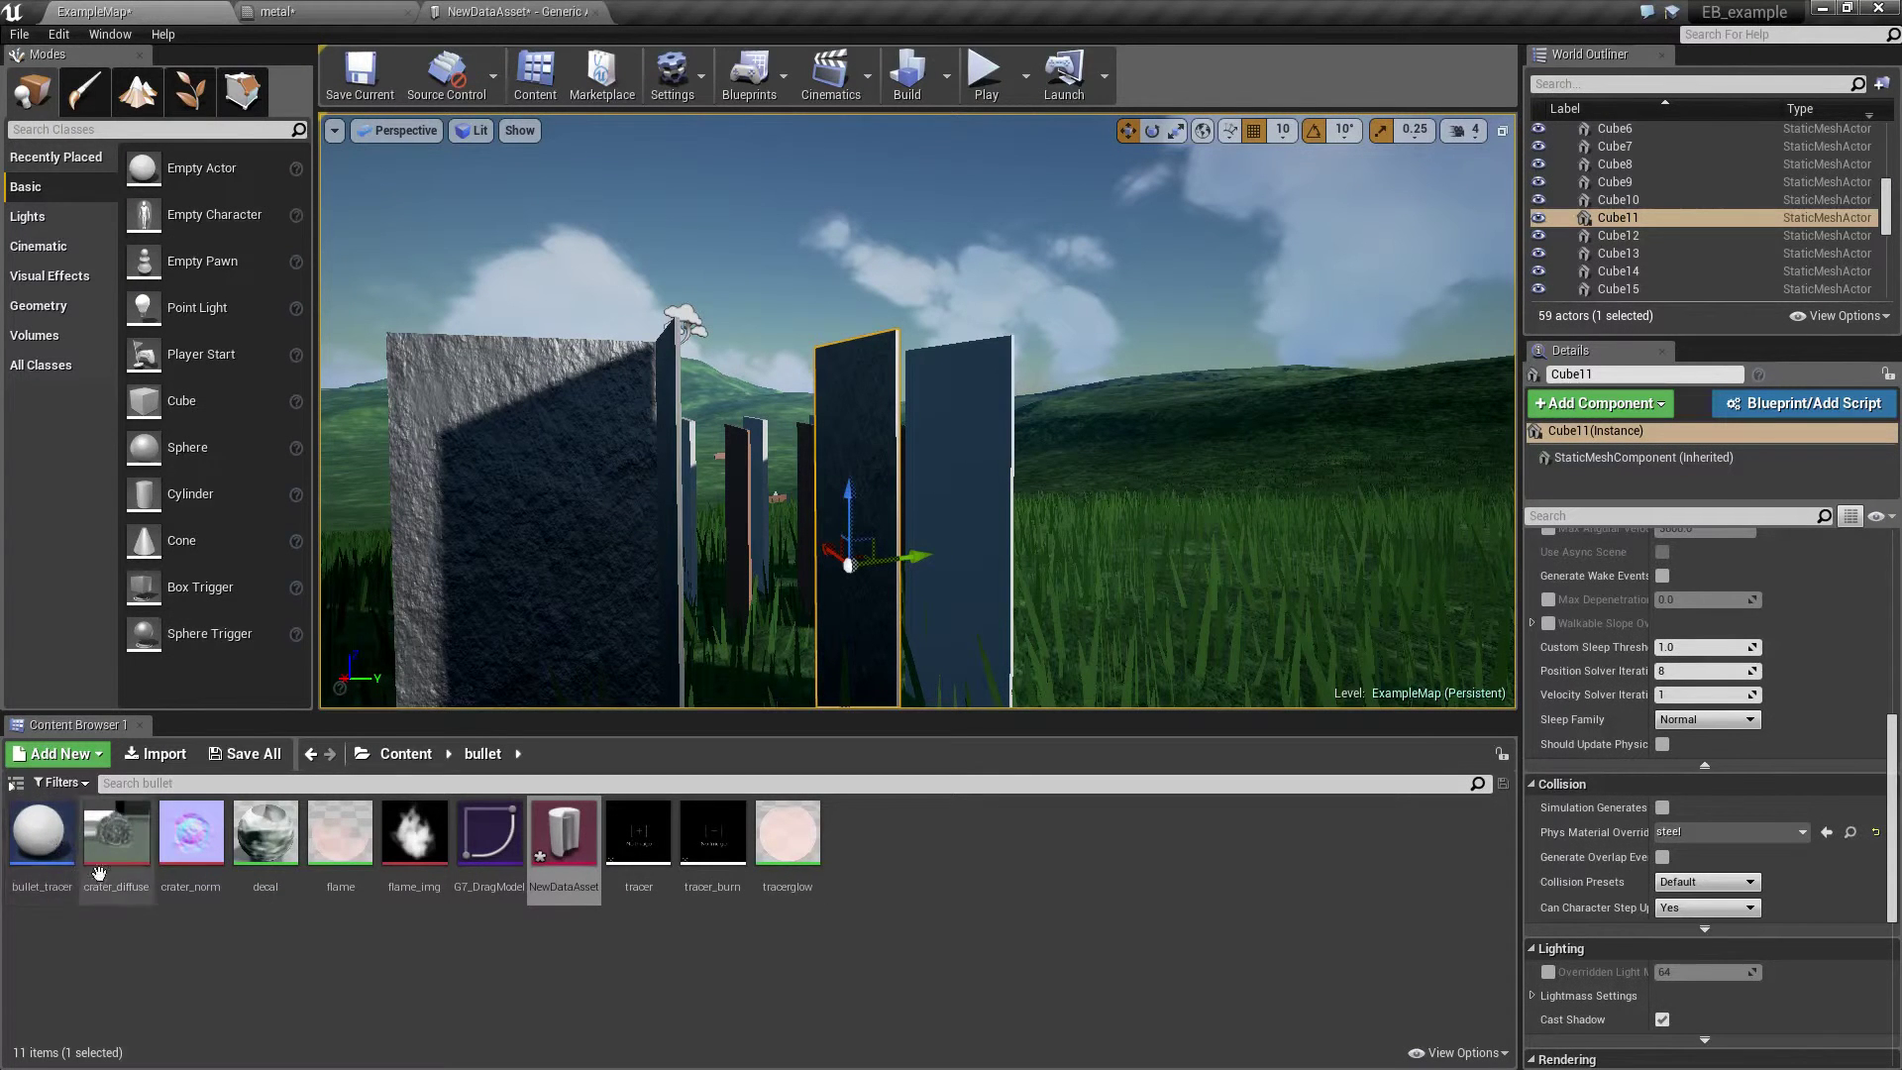
- Open the bullet_tracer blueprint and select its root component to show its properties
left_click(54, 837)
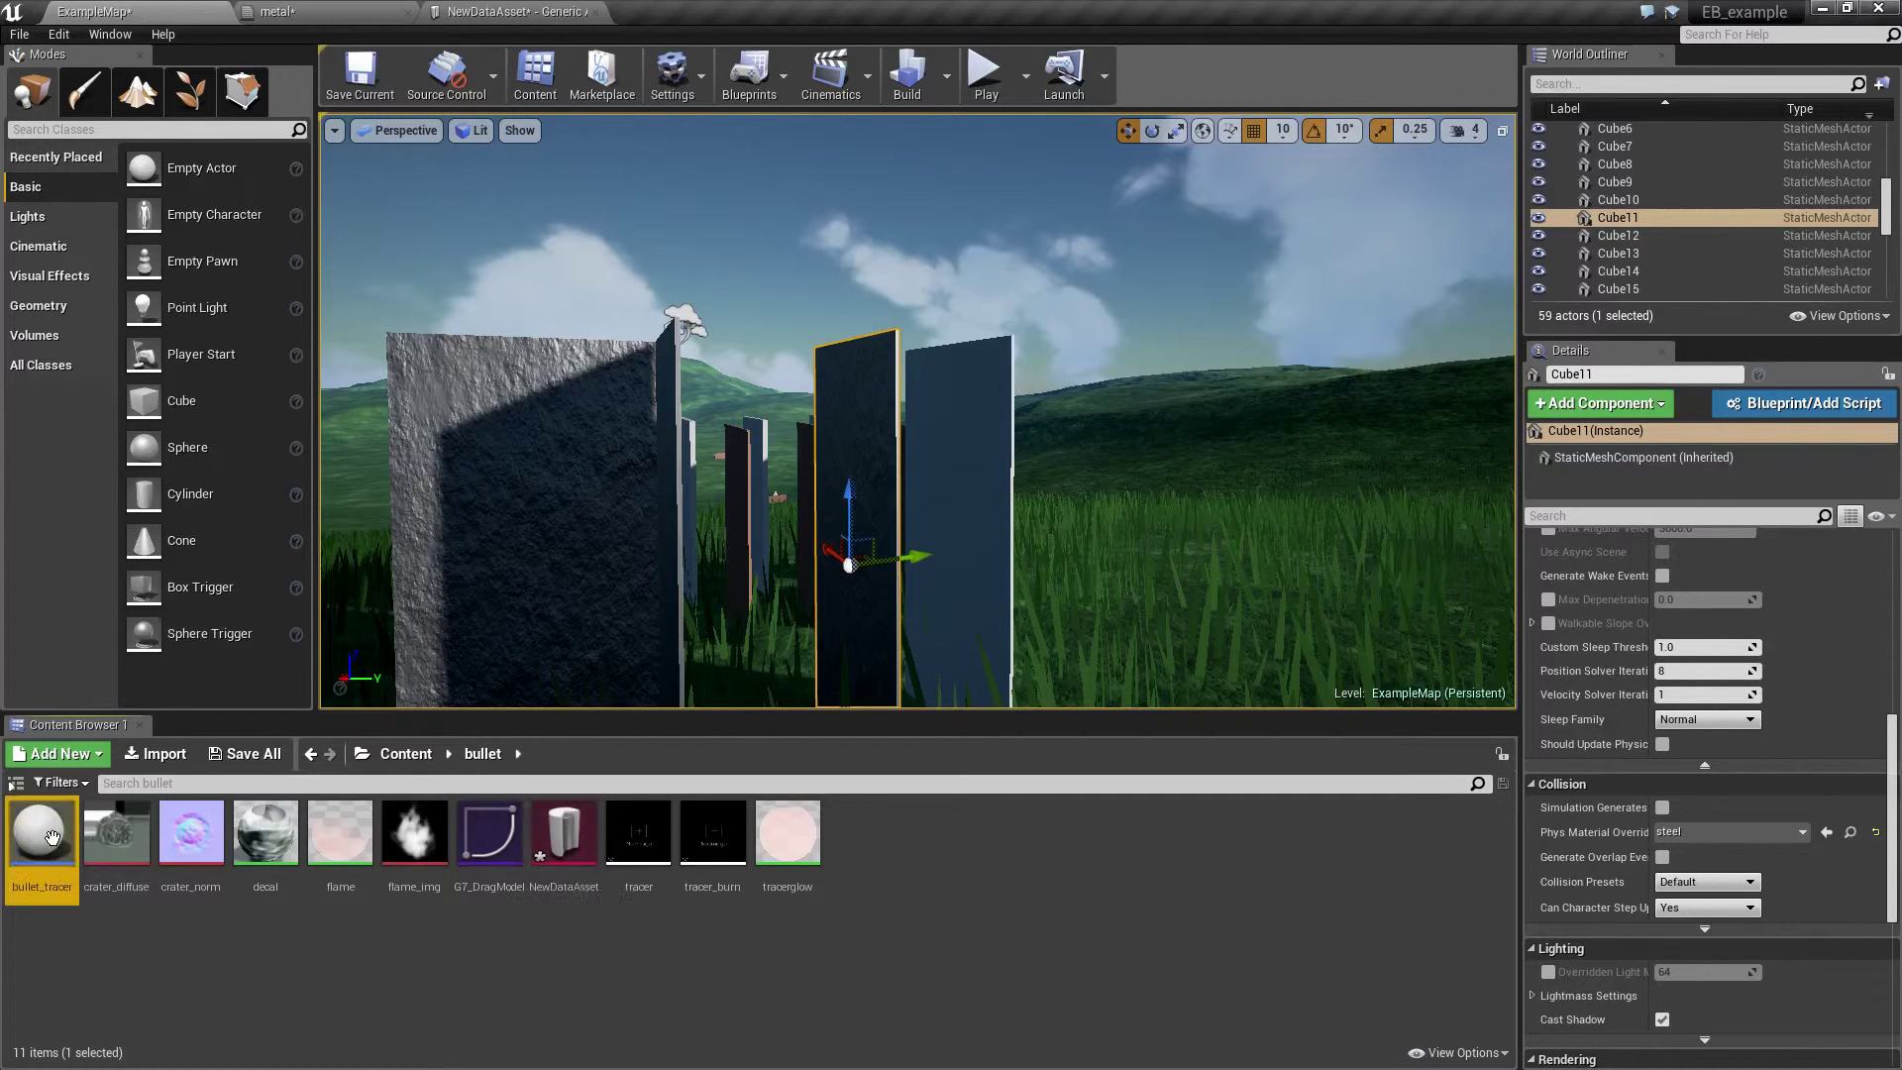
double_click(52, 837)
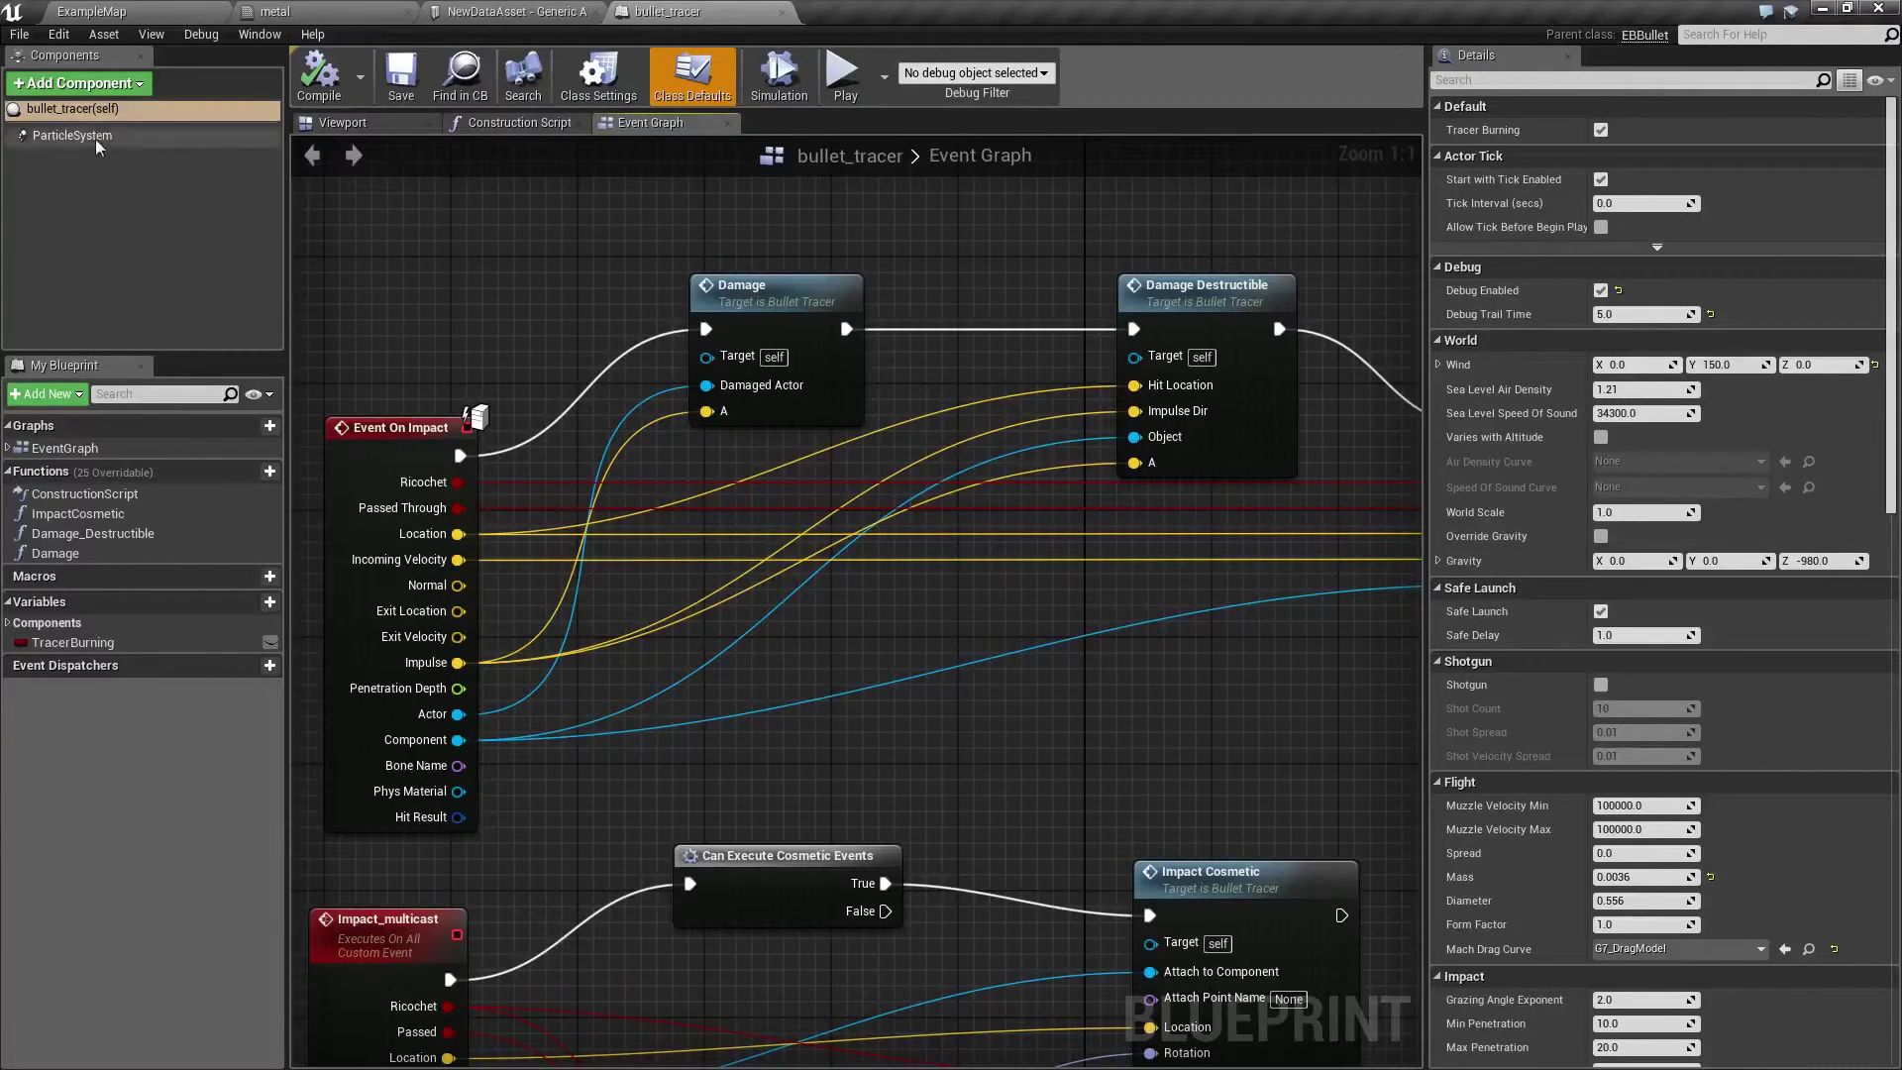
left_click(92, 109)
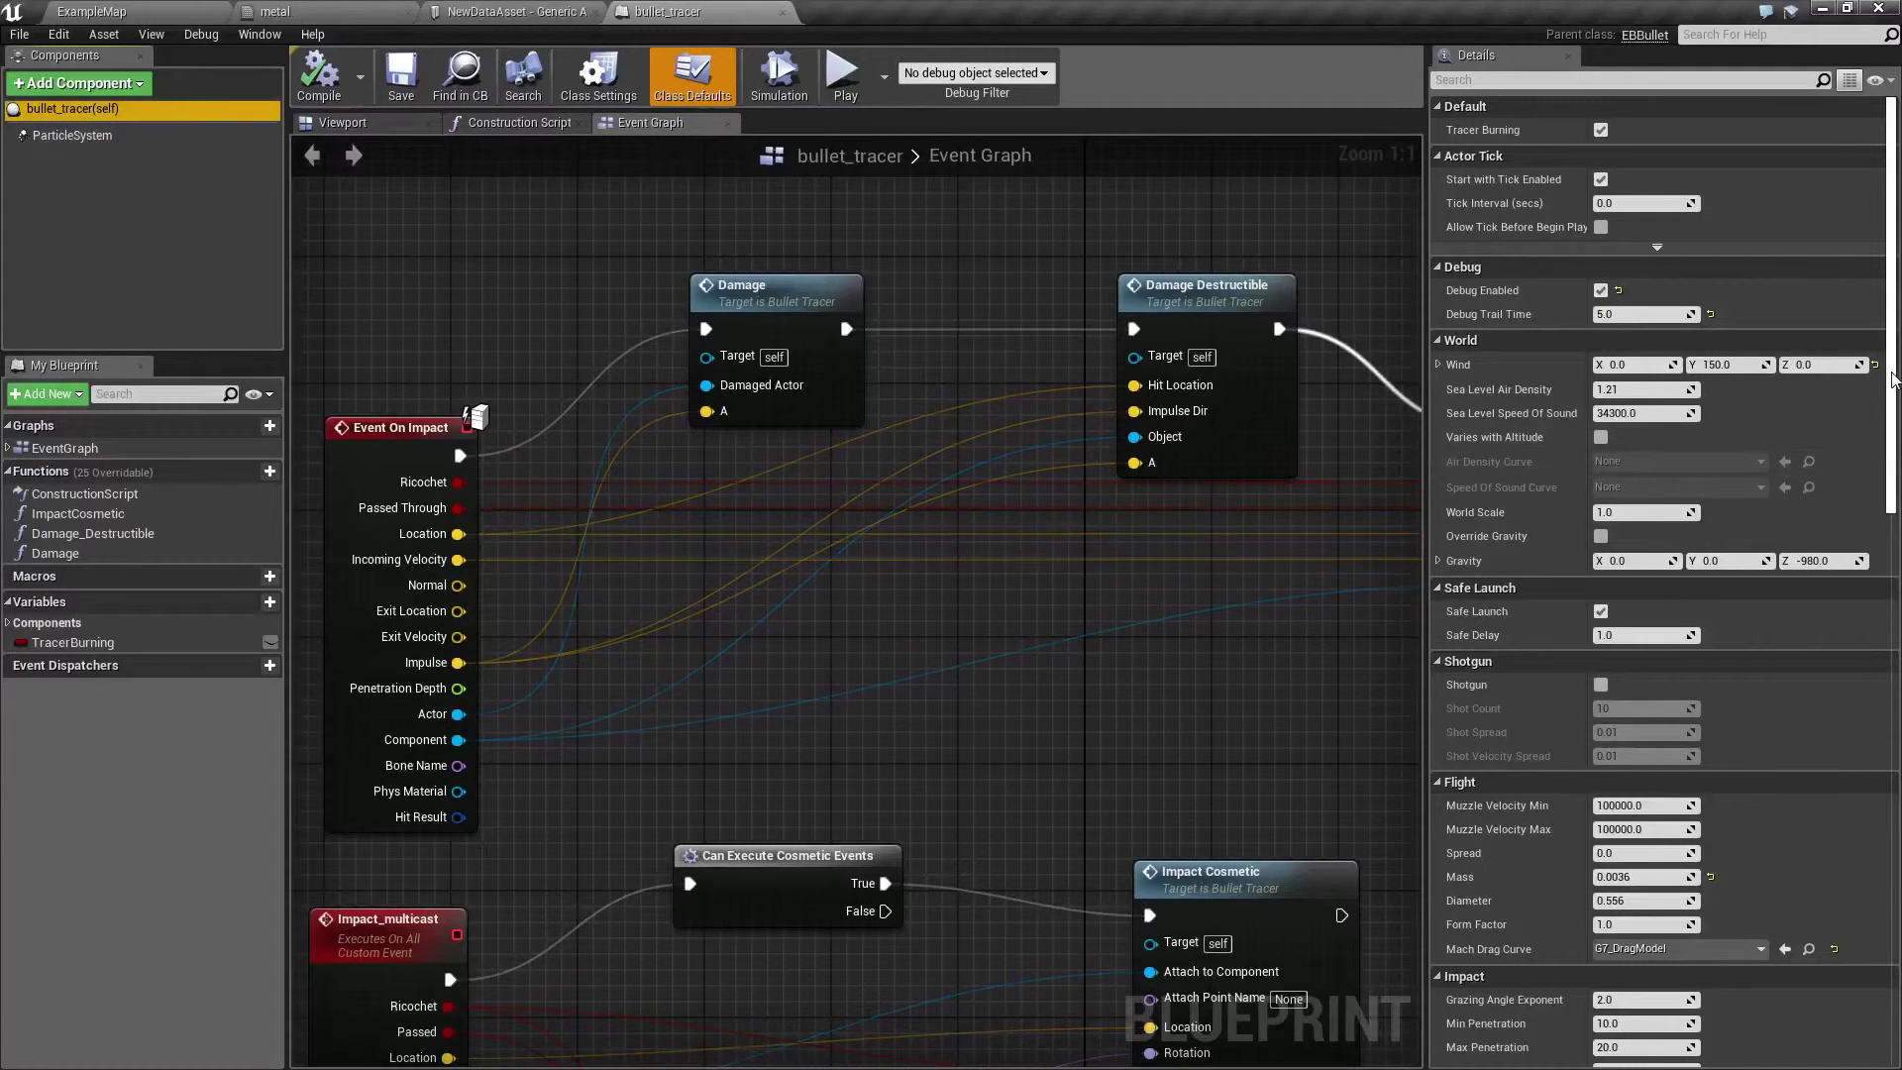
scroll(1892, 396, "down", 2)
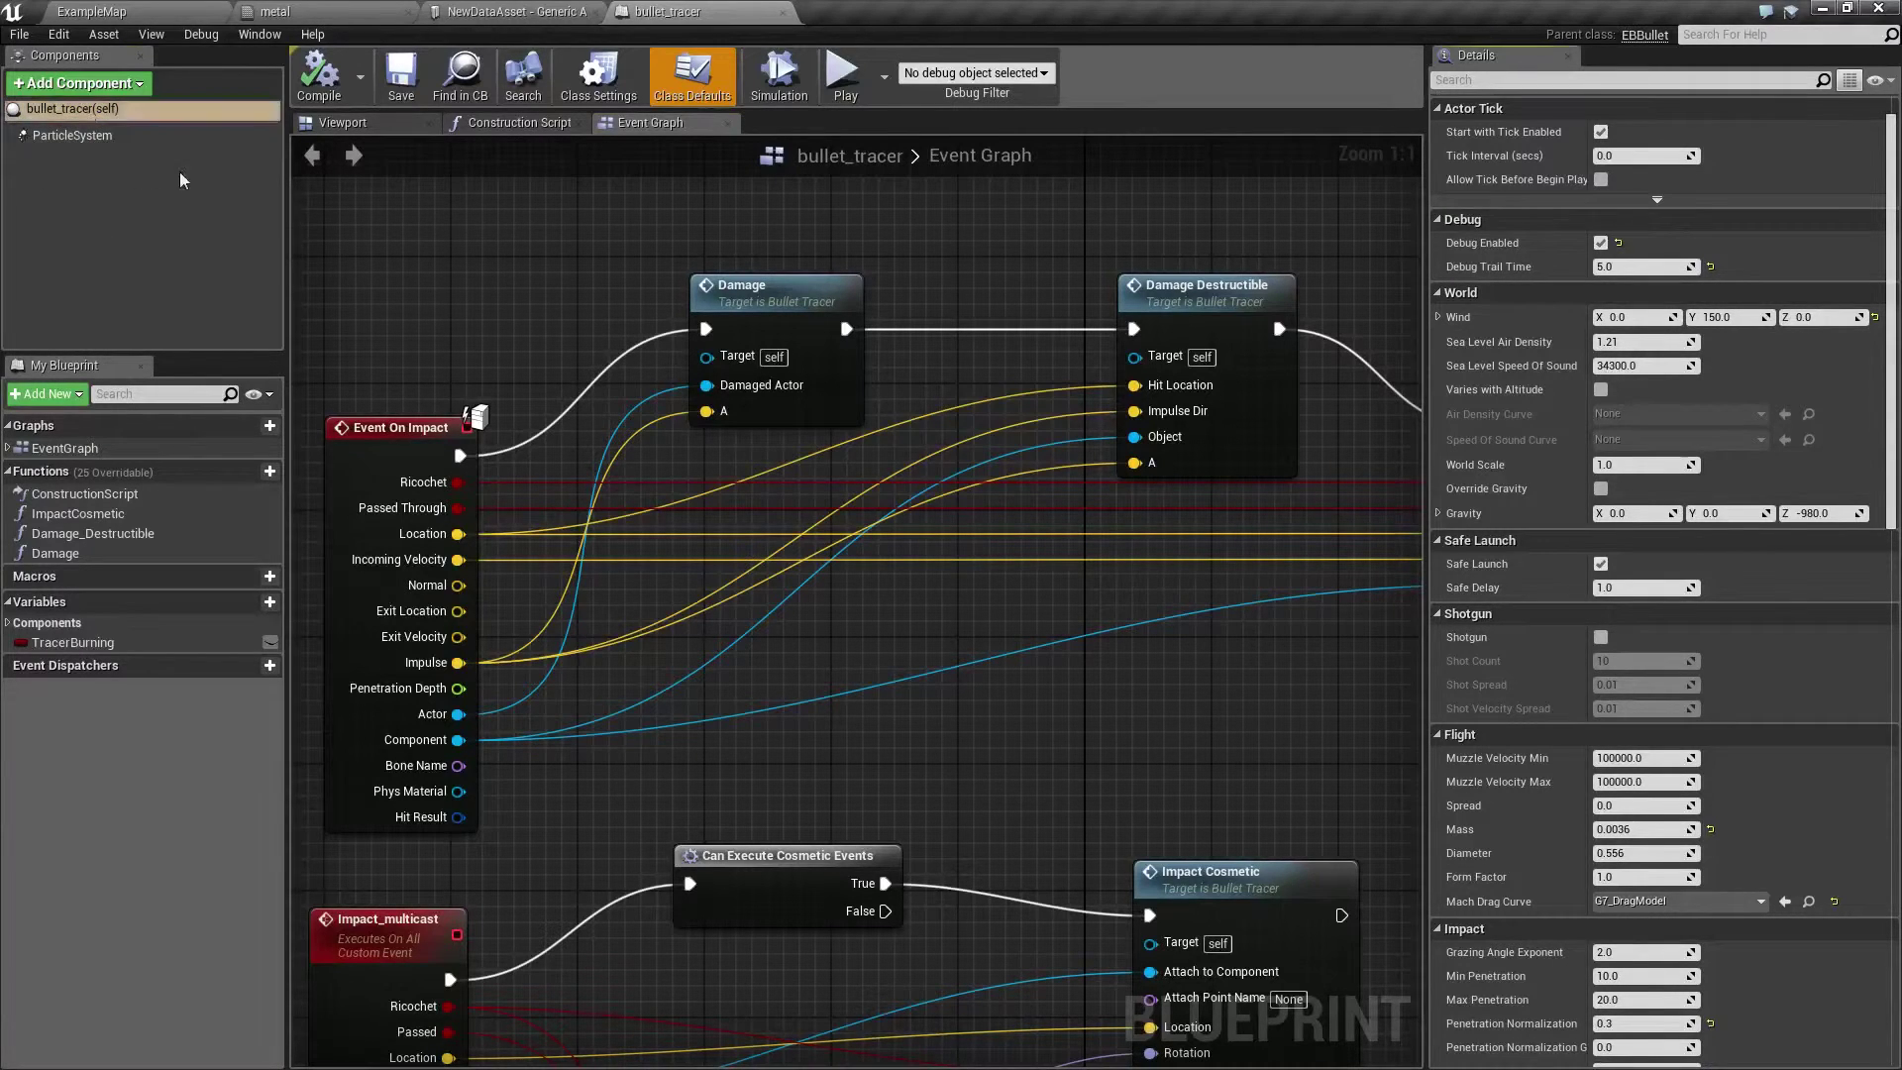
left_click(130, 111)
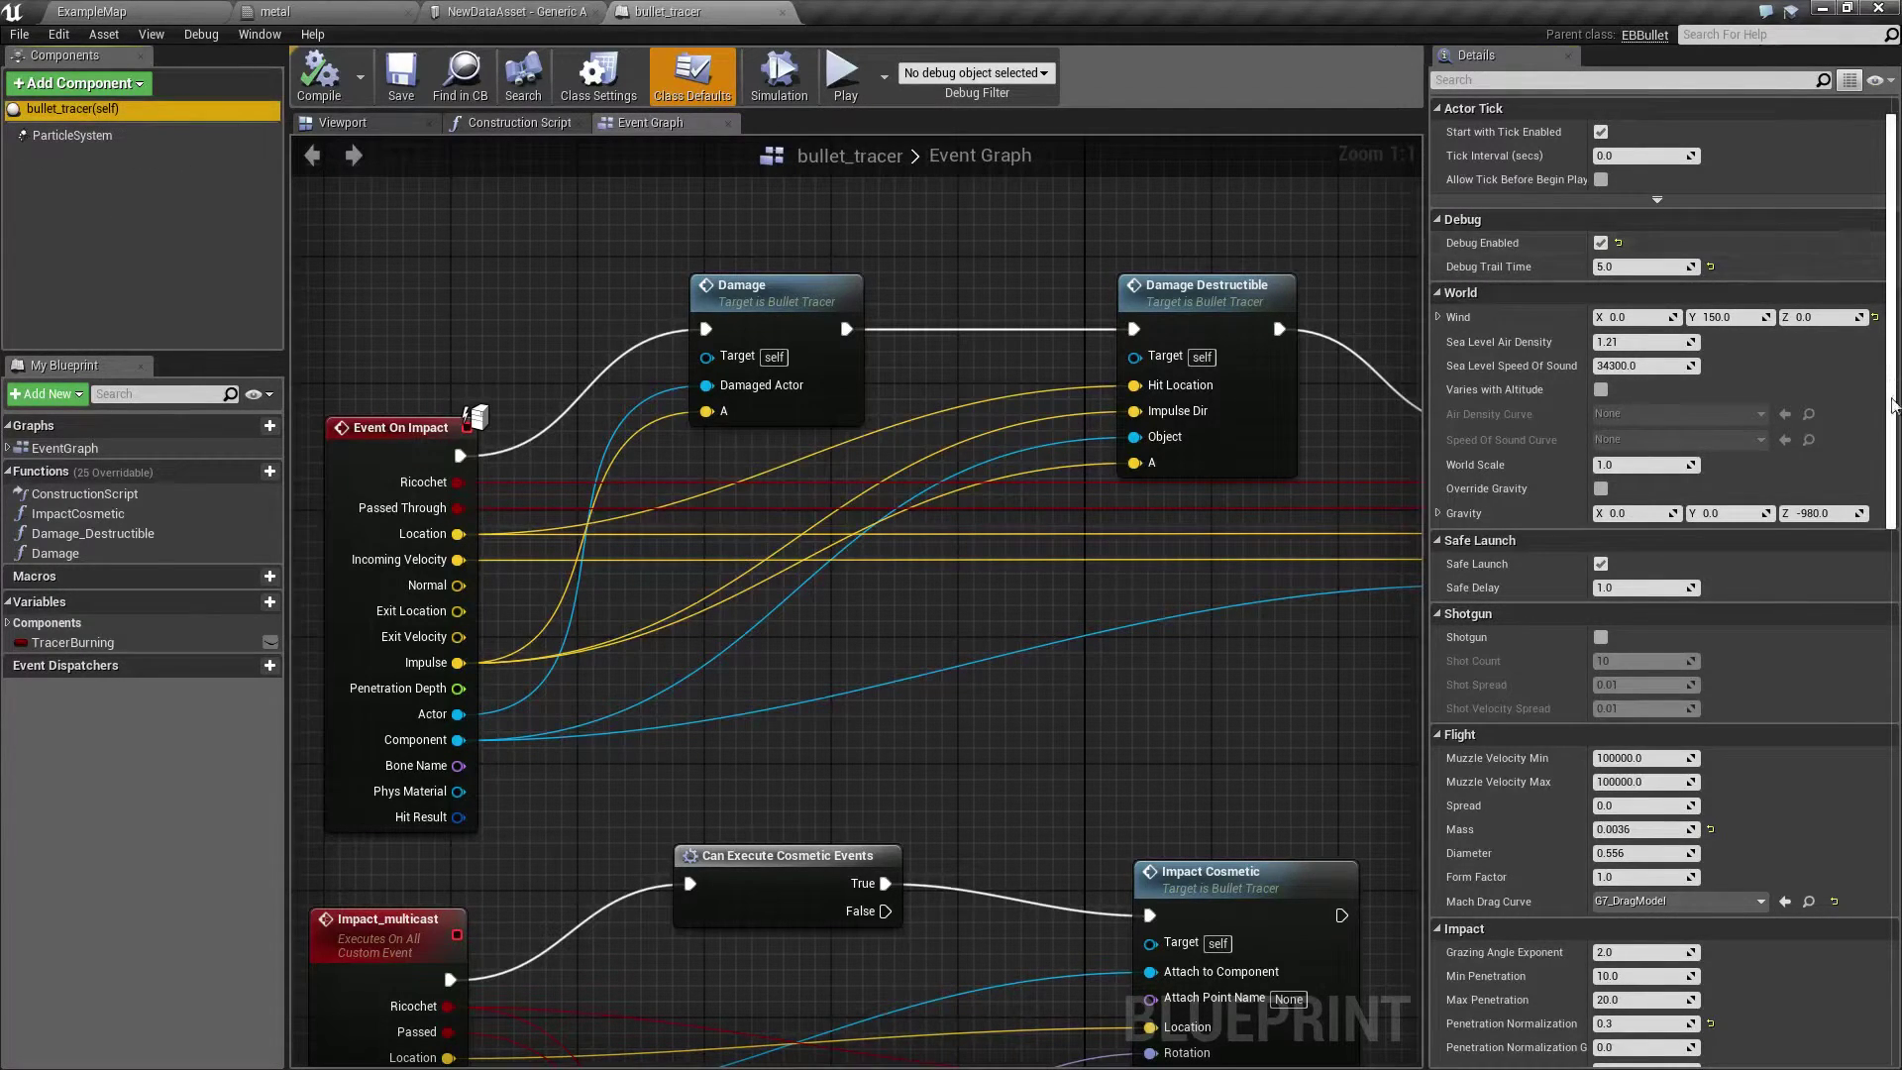
left_click_drag(1894, 404, 1894, 603)
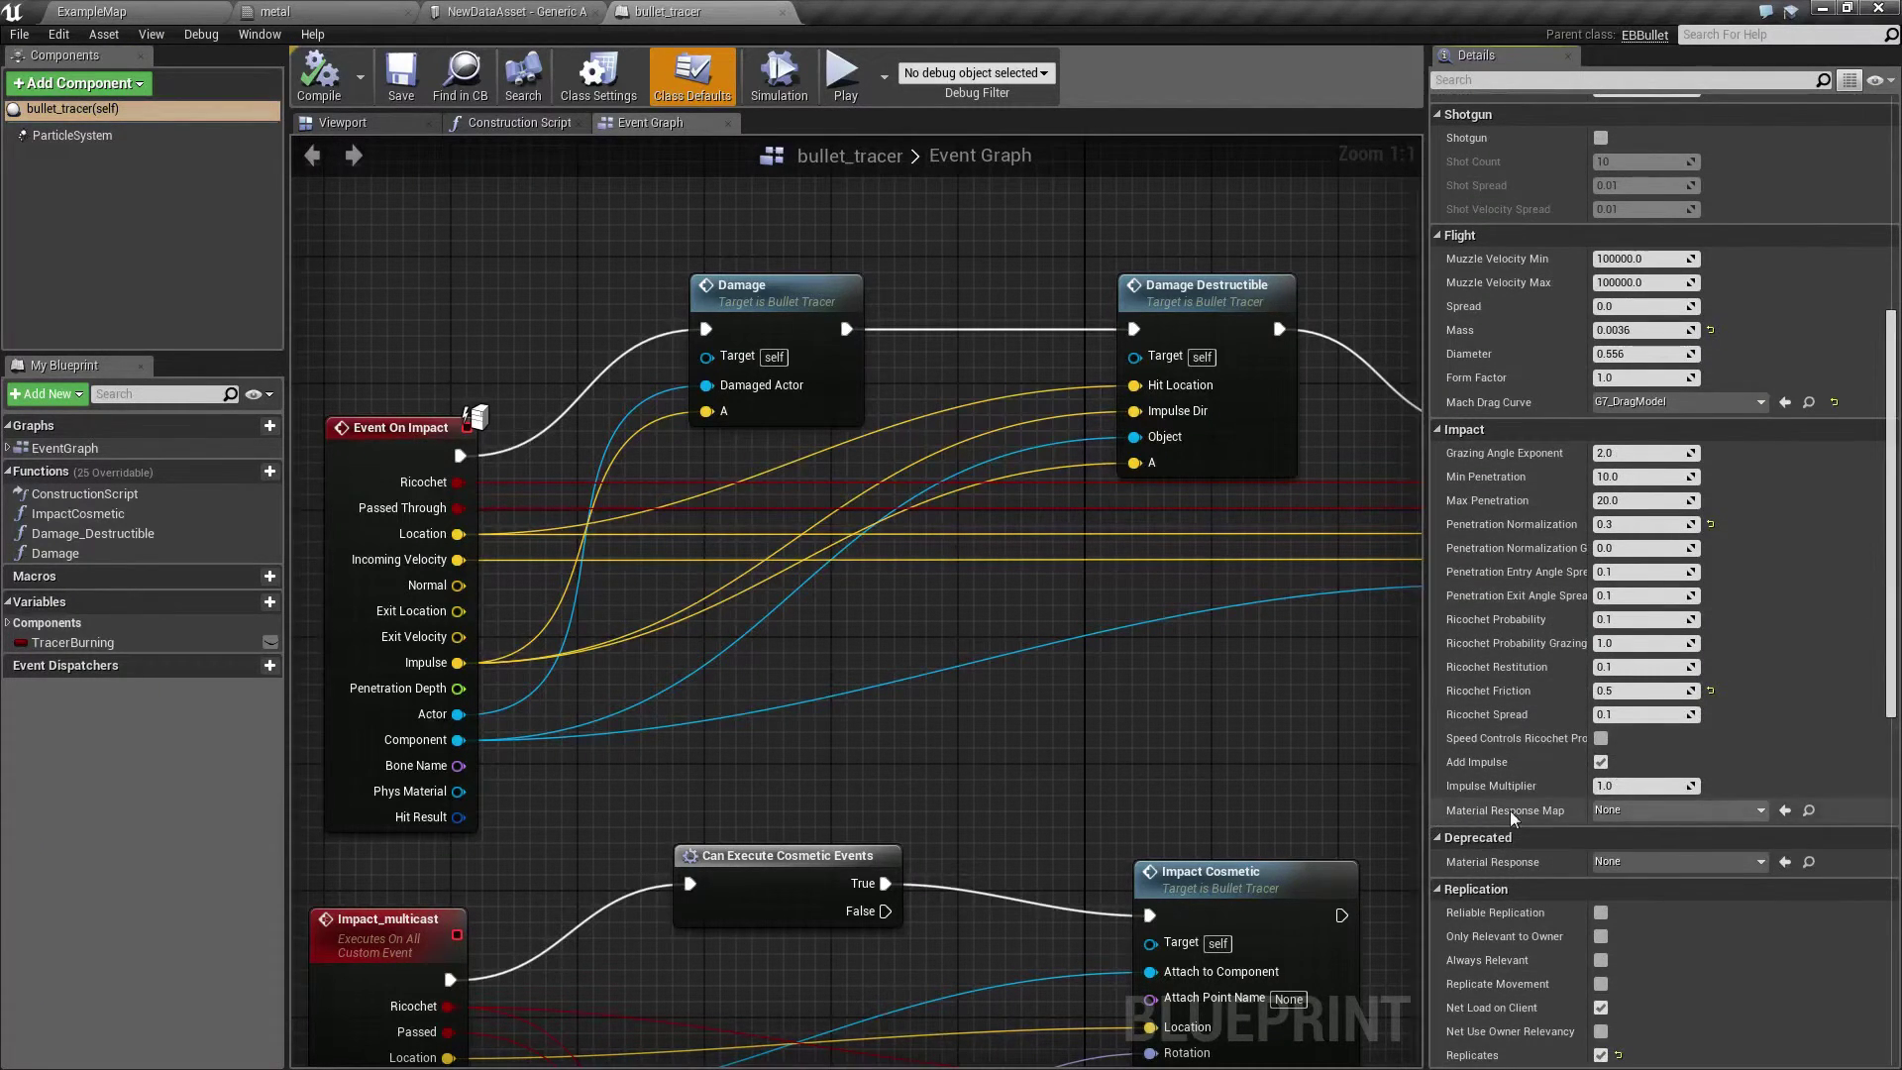
- Set Material Response Map to NewDataAsset, compile the blueprint, and return to ExampleMap
left_click(1686, 812)
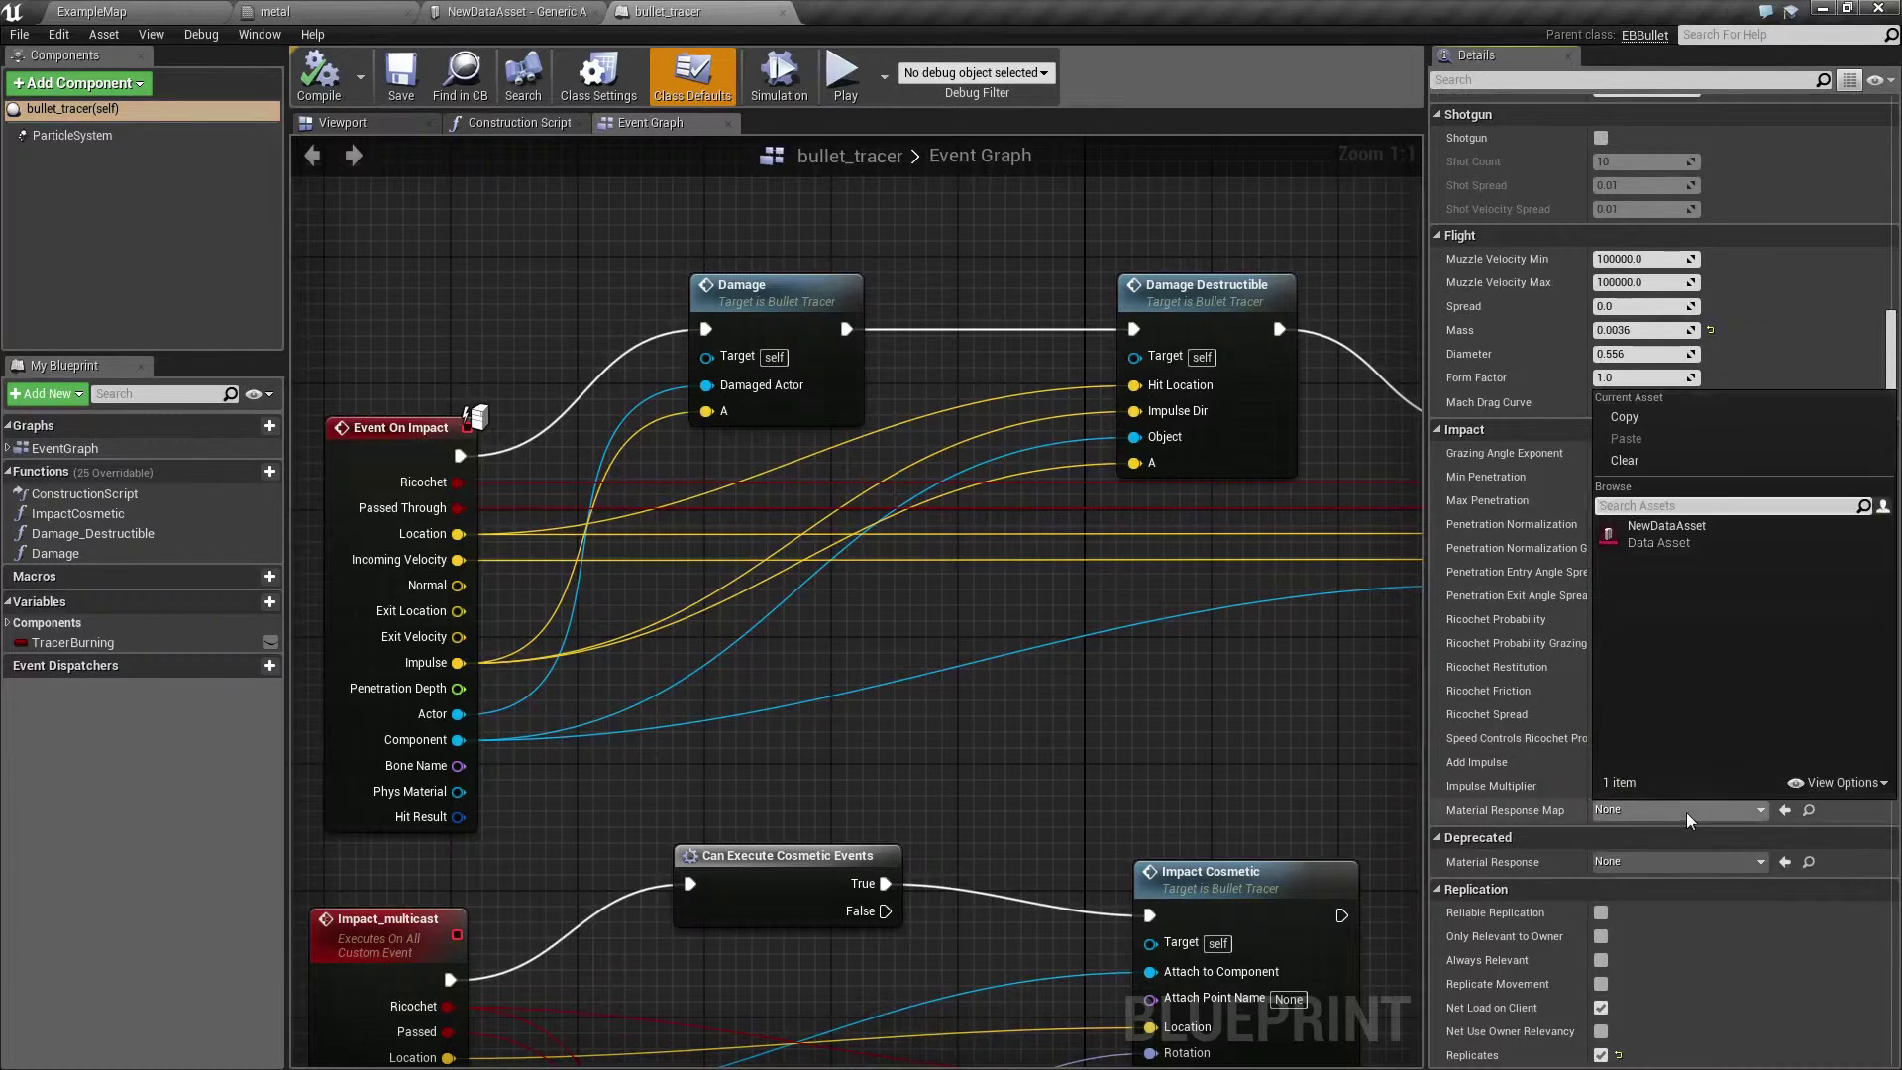
left_click(1658, 541)
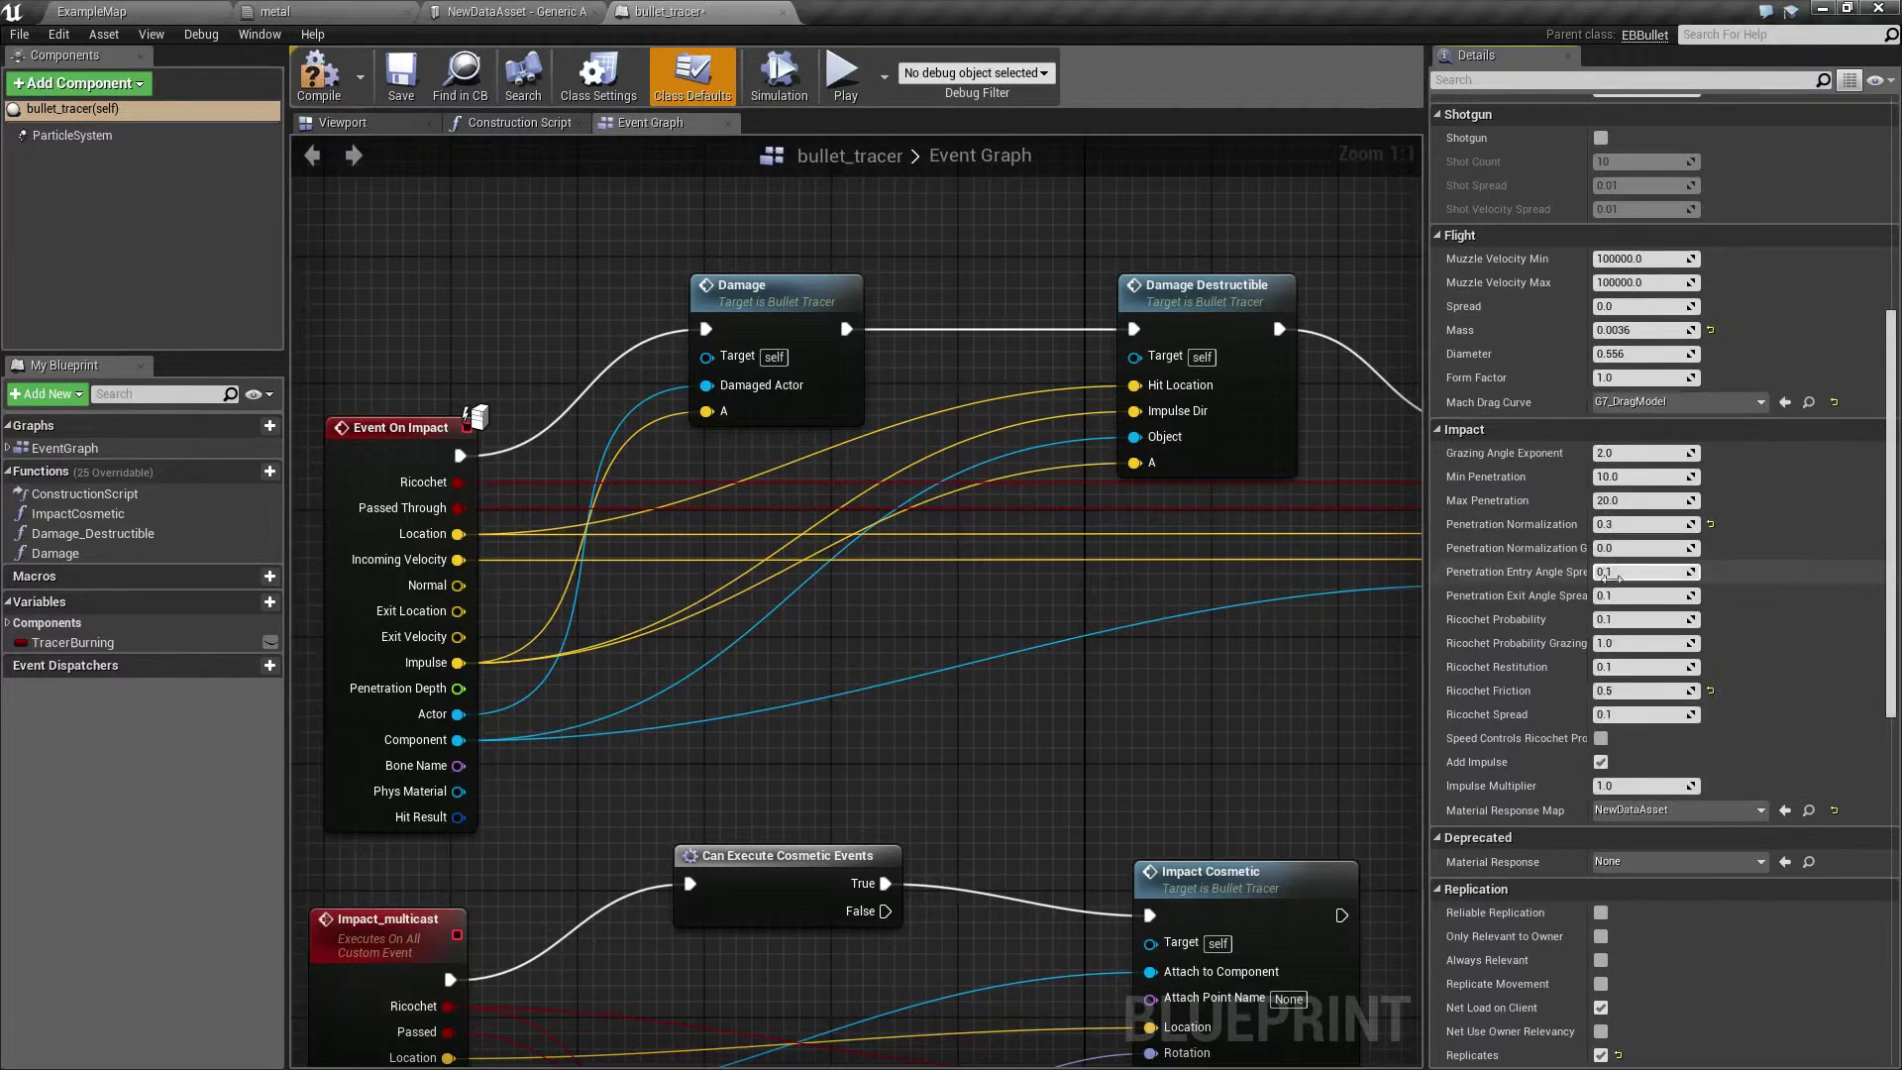
left_click(321, 89)
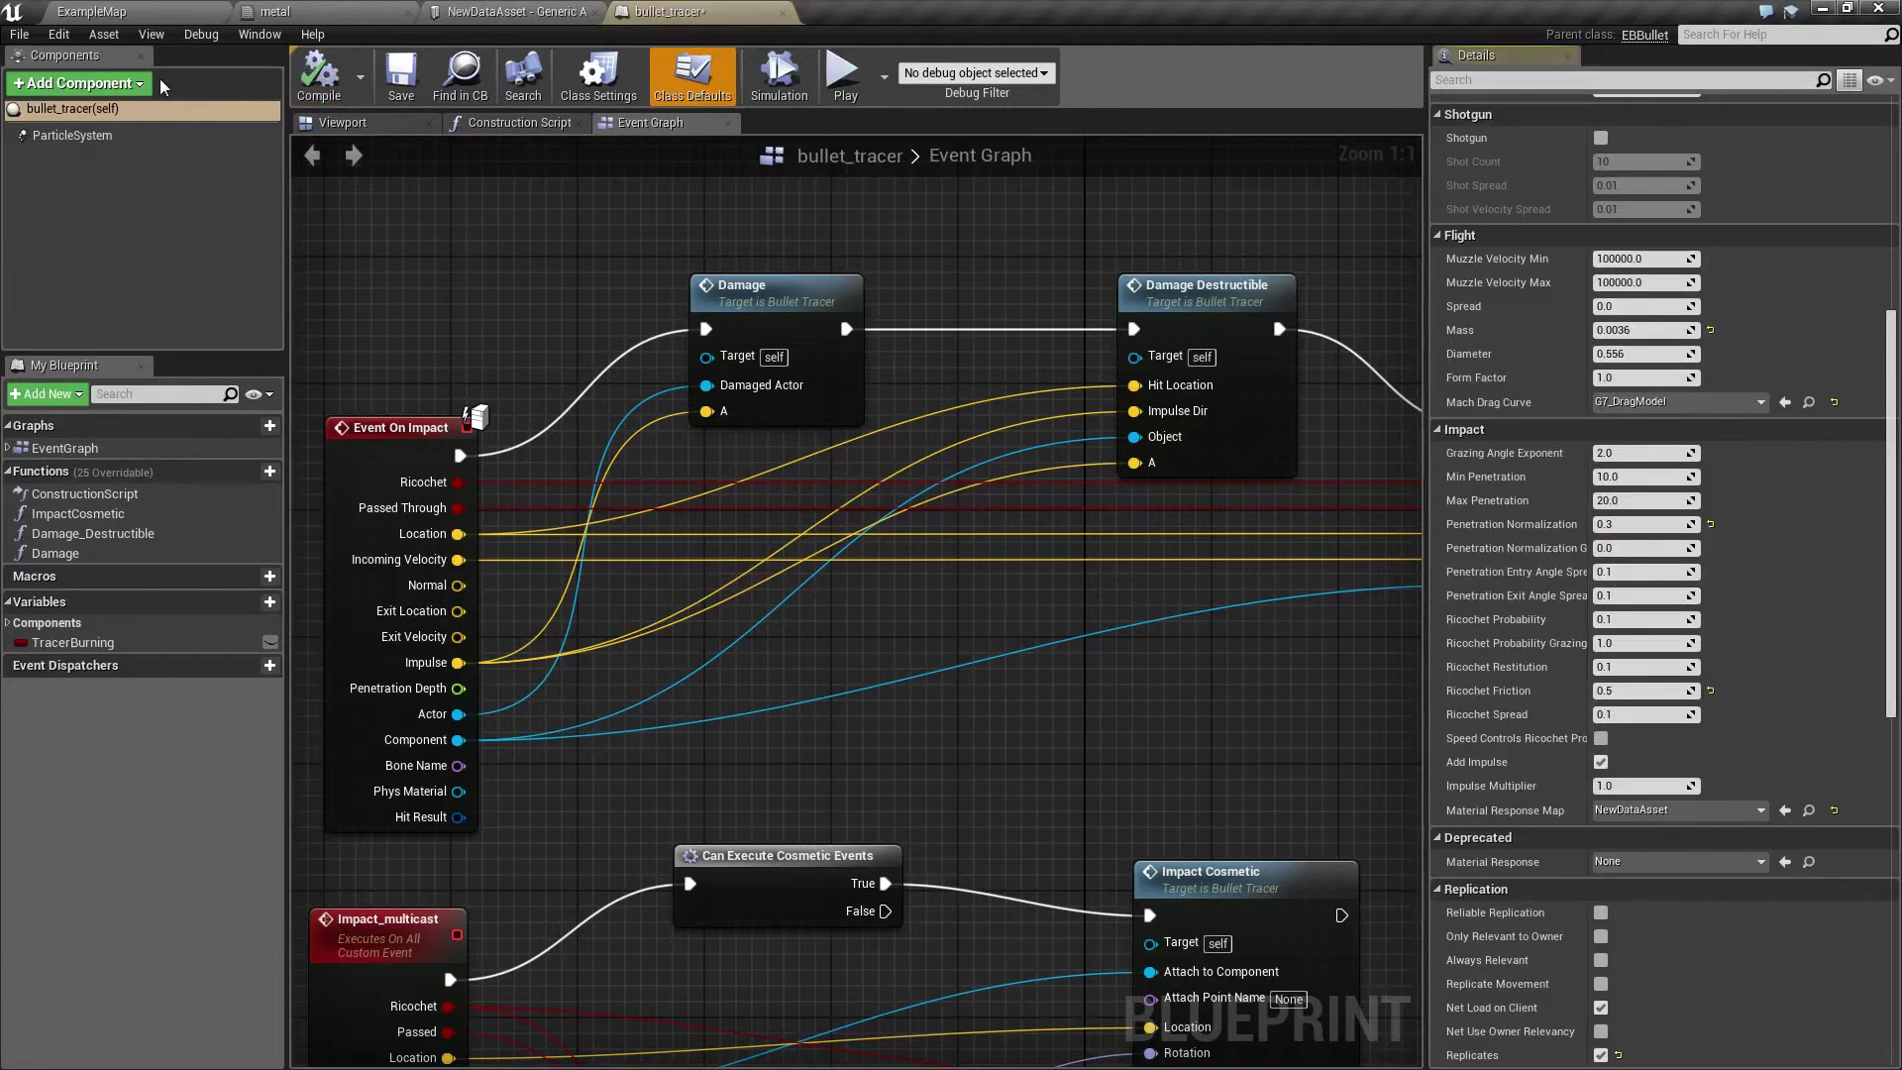
left_click(123, 12)
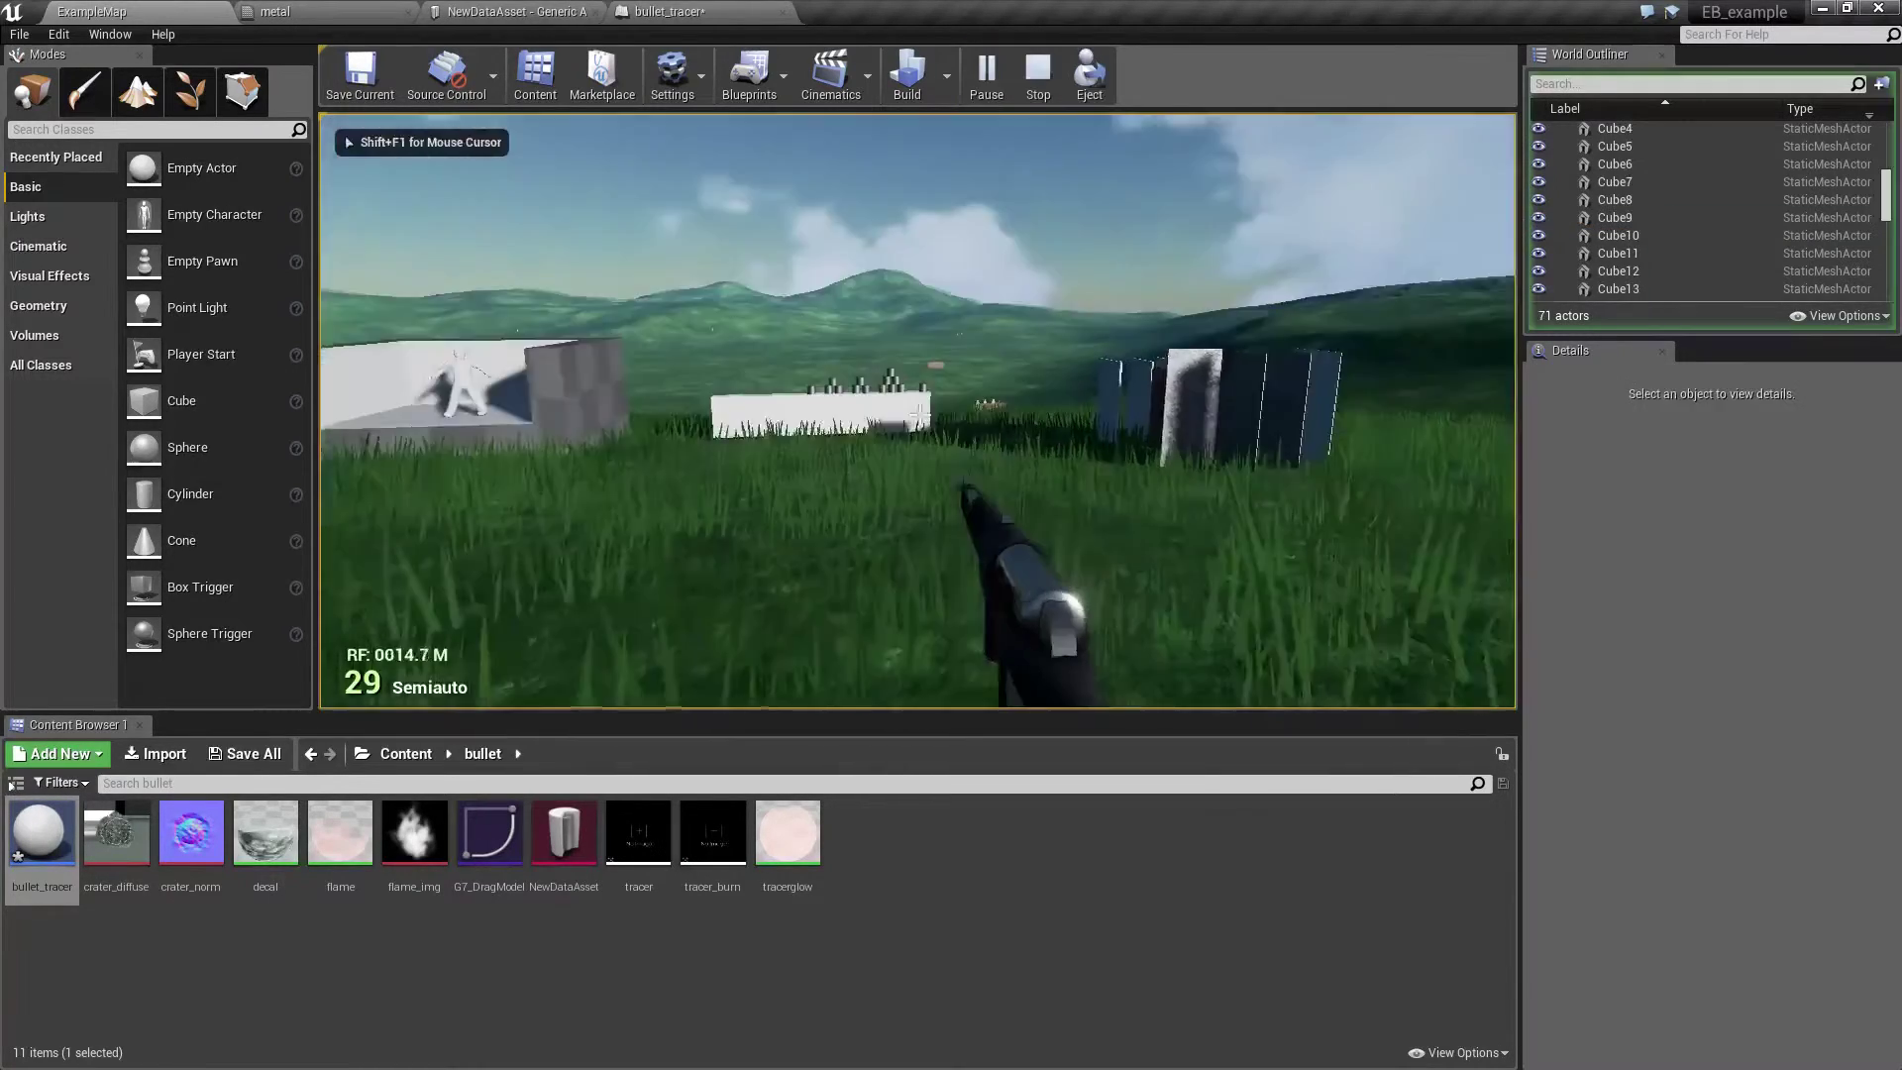
- Walk toward the stone walls and fire the first two test shots
key("w")
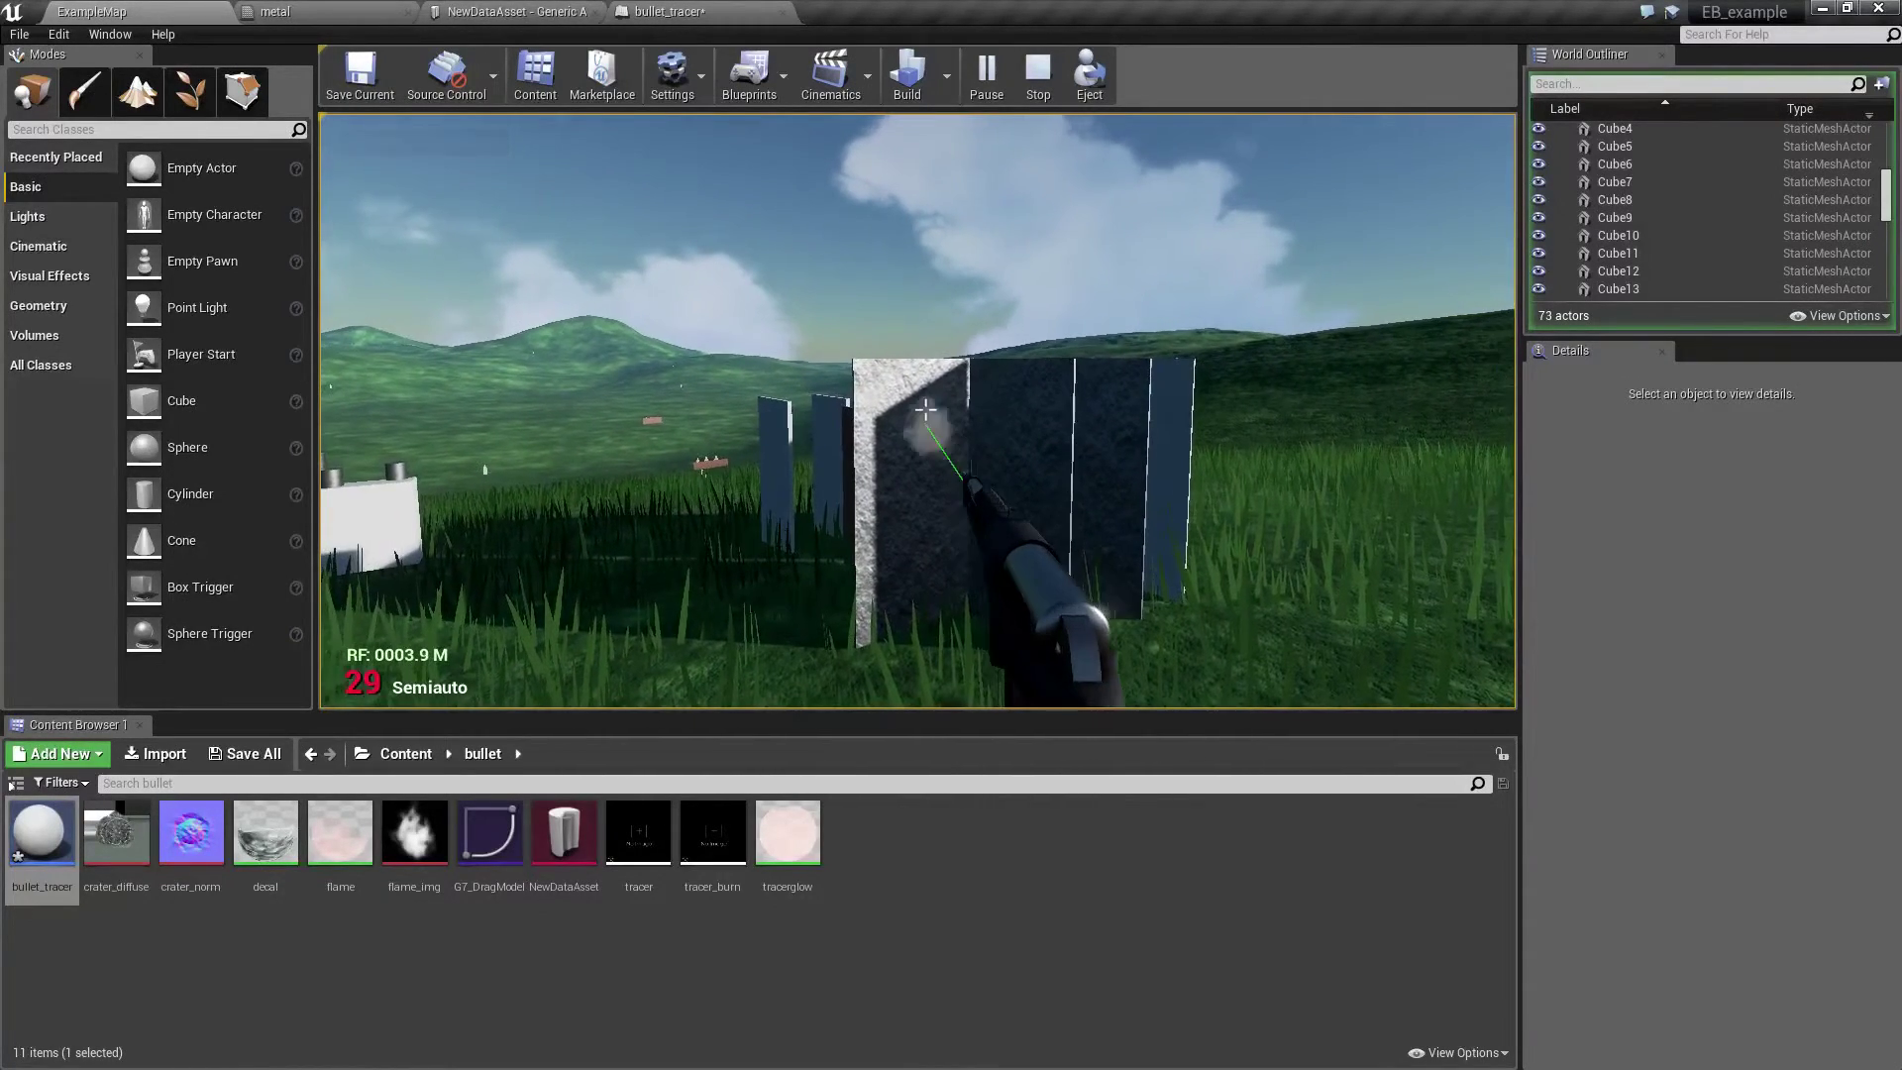
left_click(925, 408)
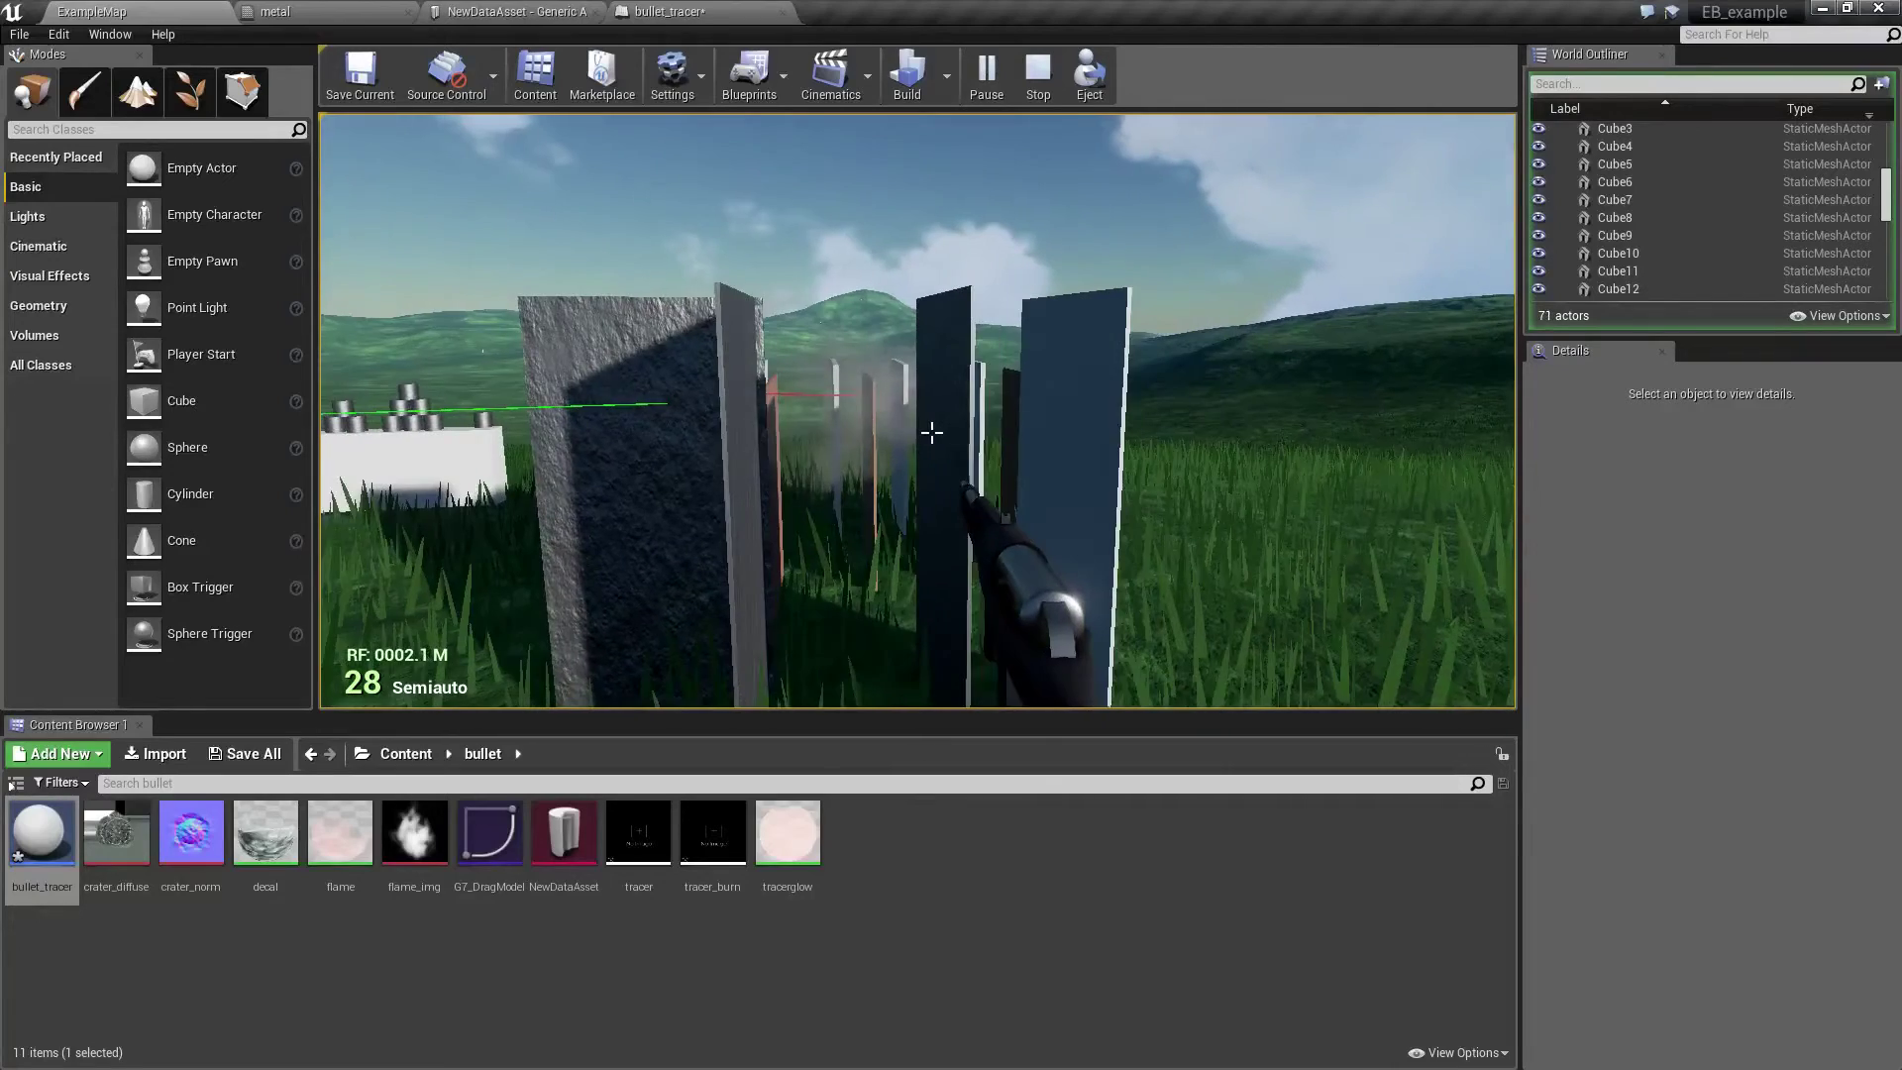
key("w")
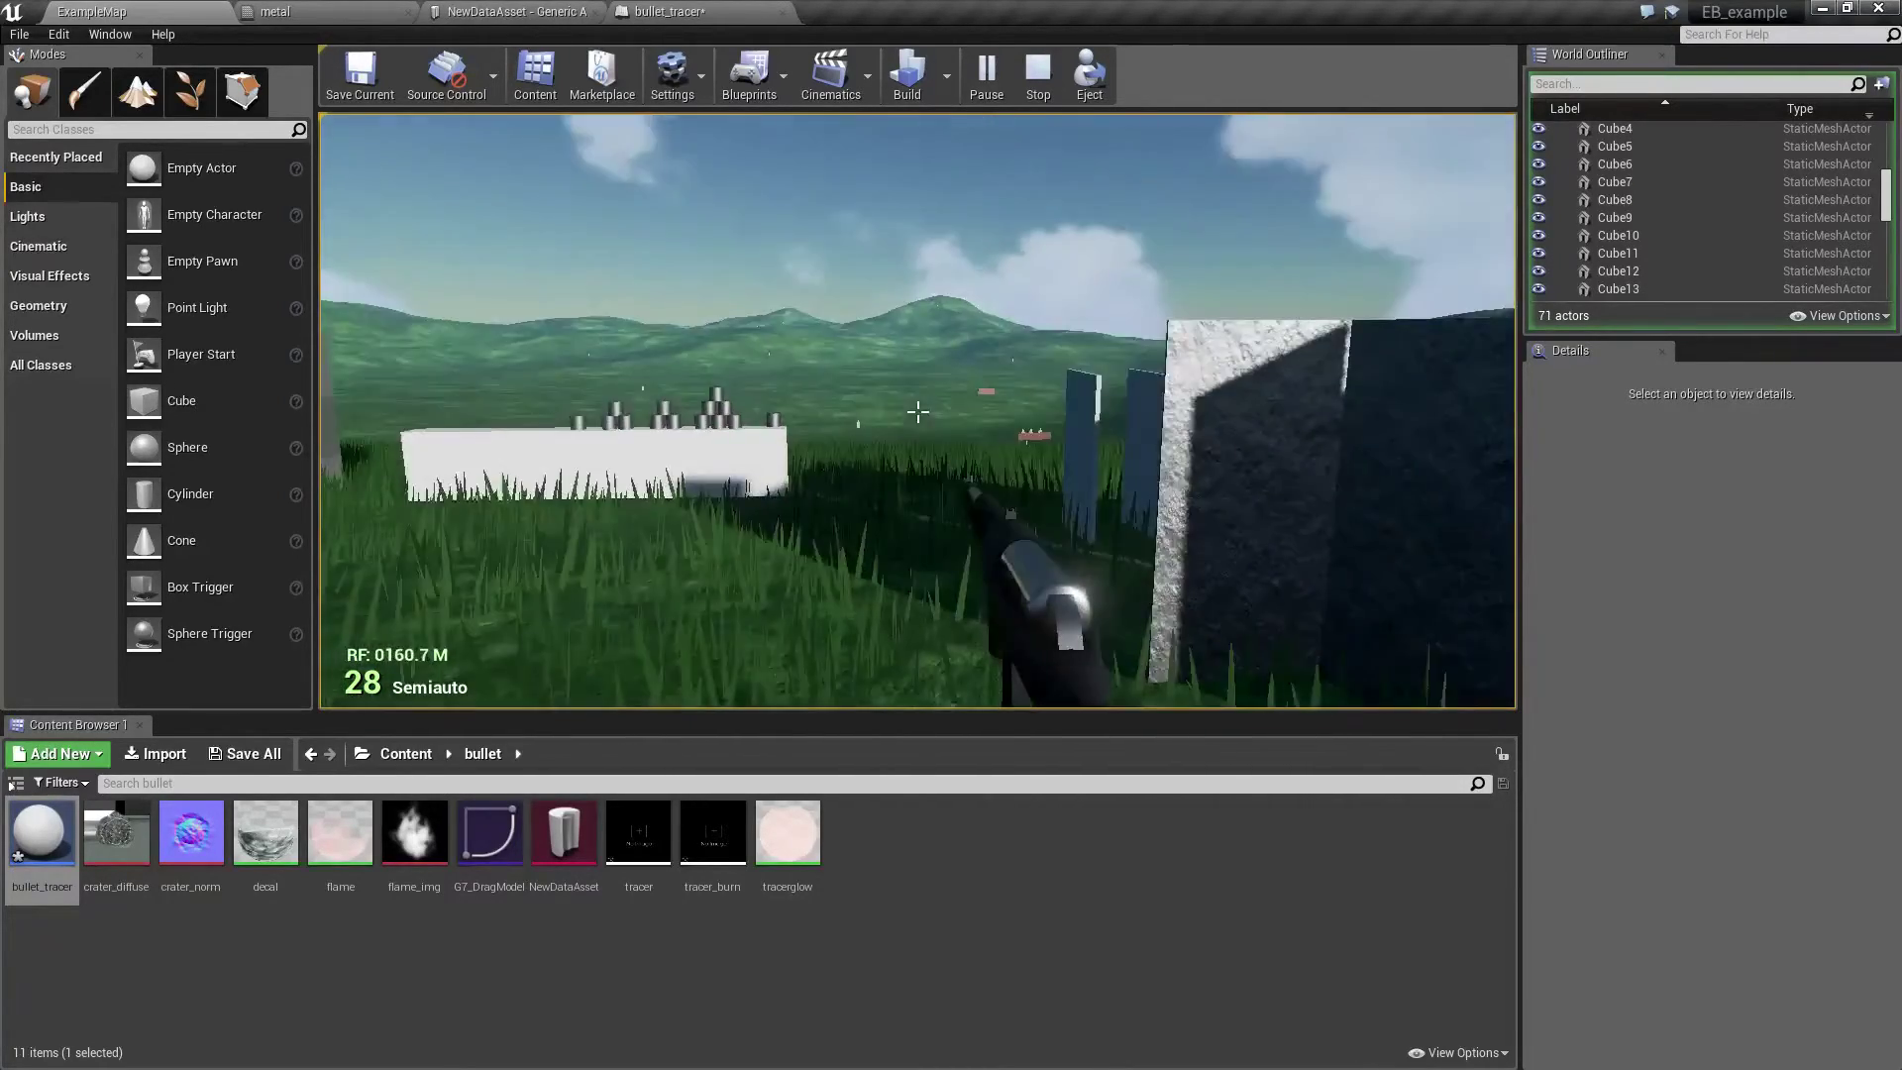
key("s")
key("w")
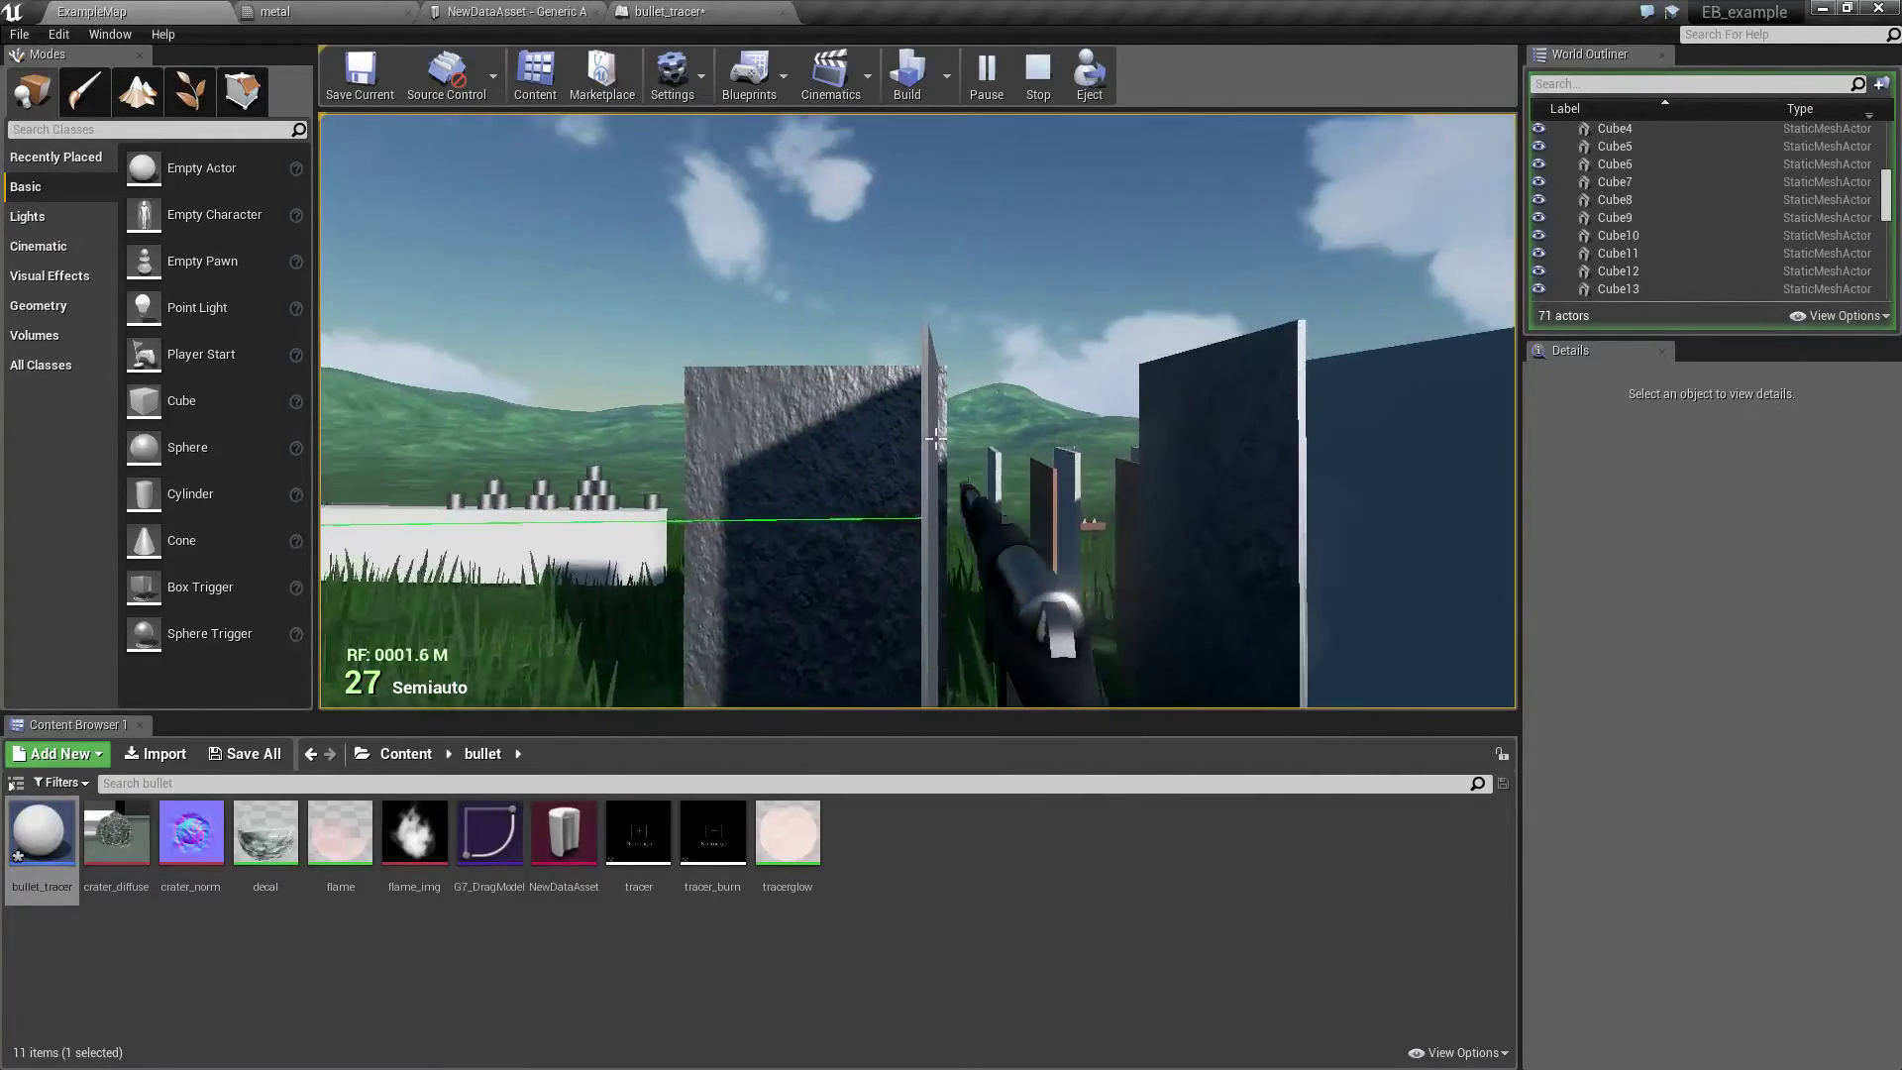
left_click(934, 434)
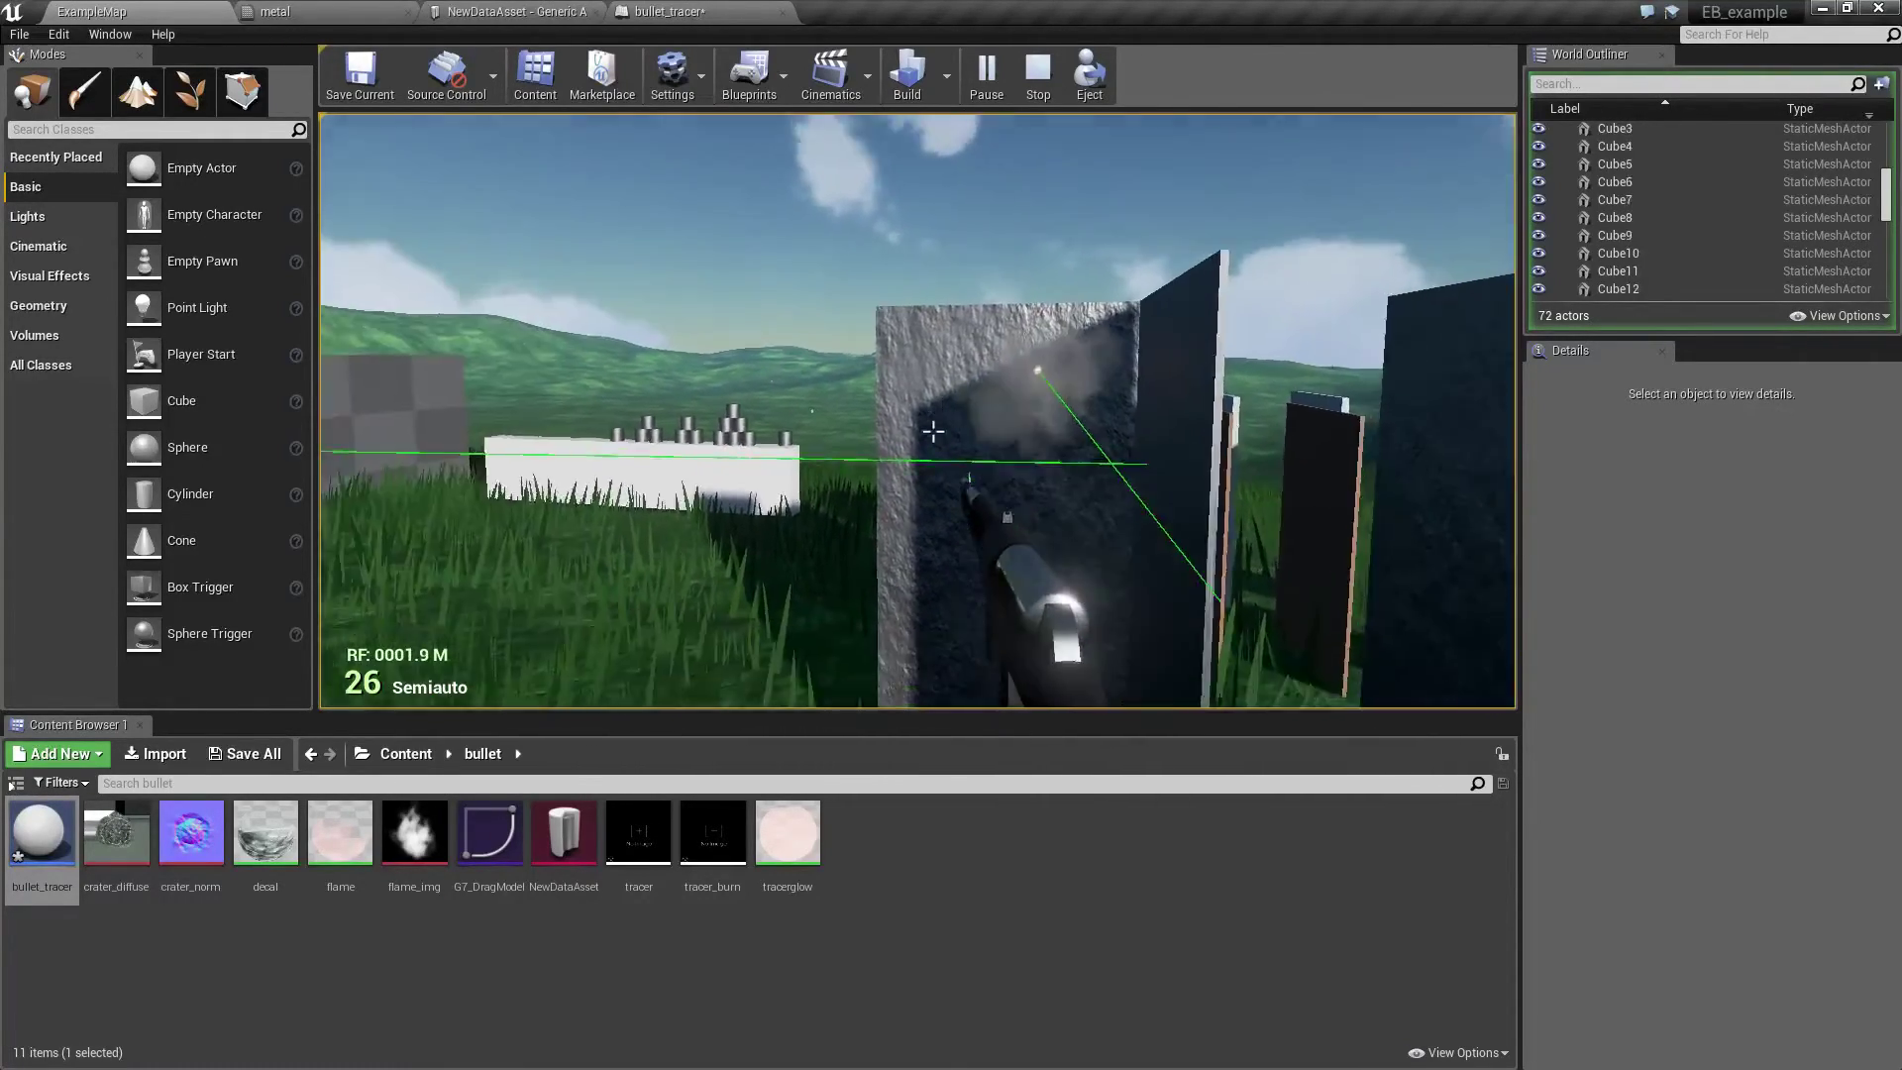
- Fire two more shots from different positions, then stop the play session
key("s")
key("w")
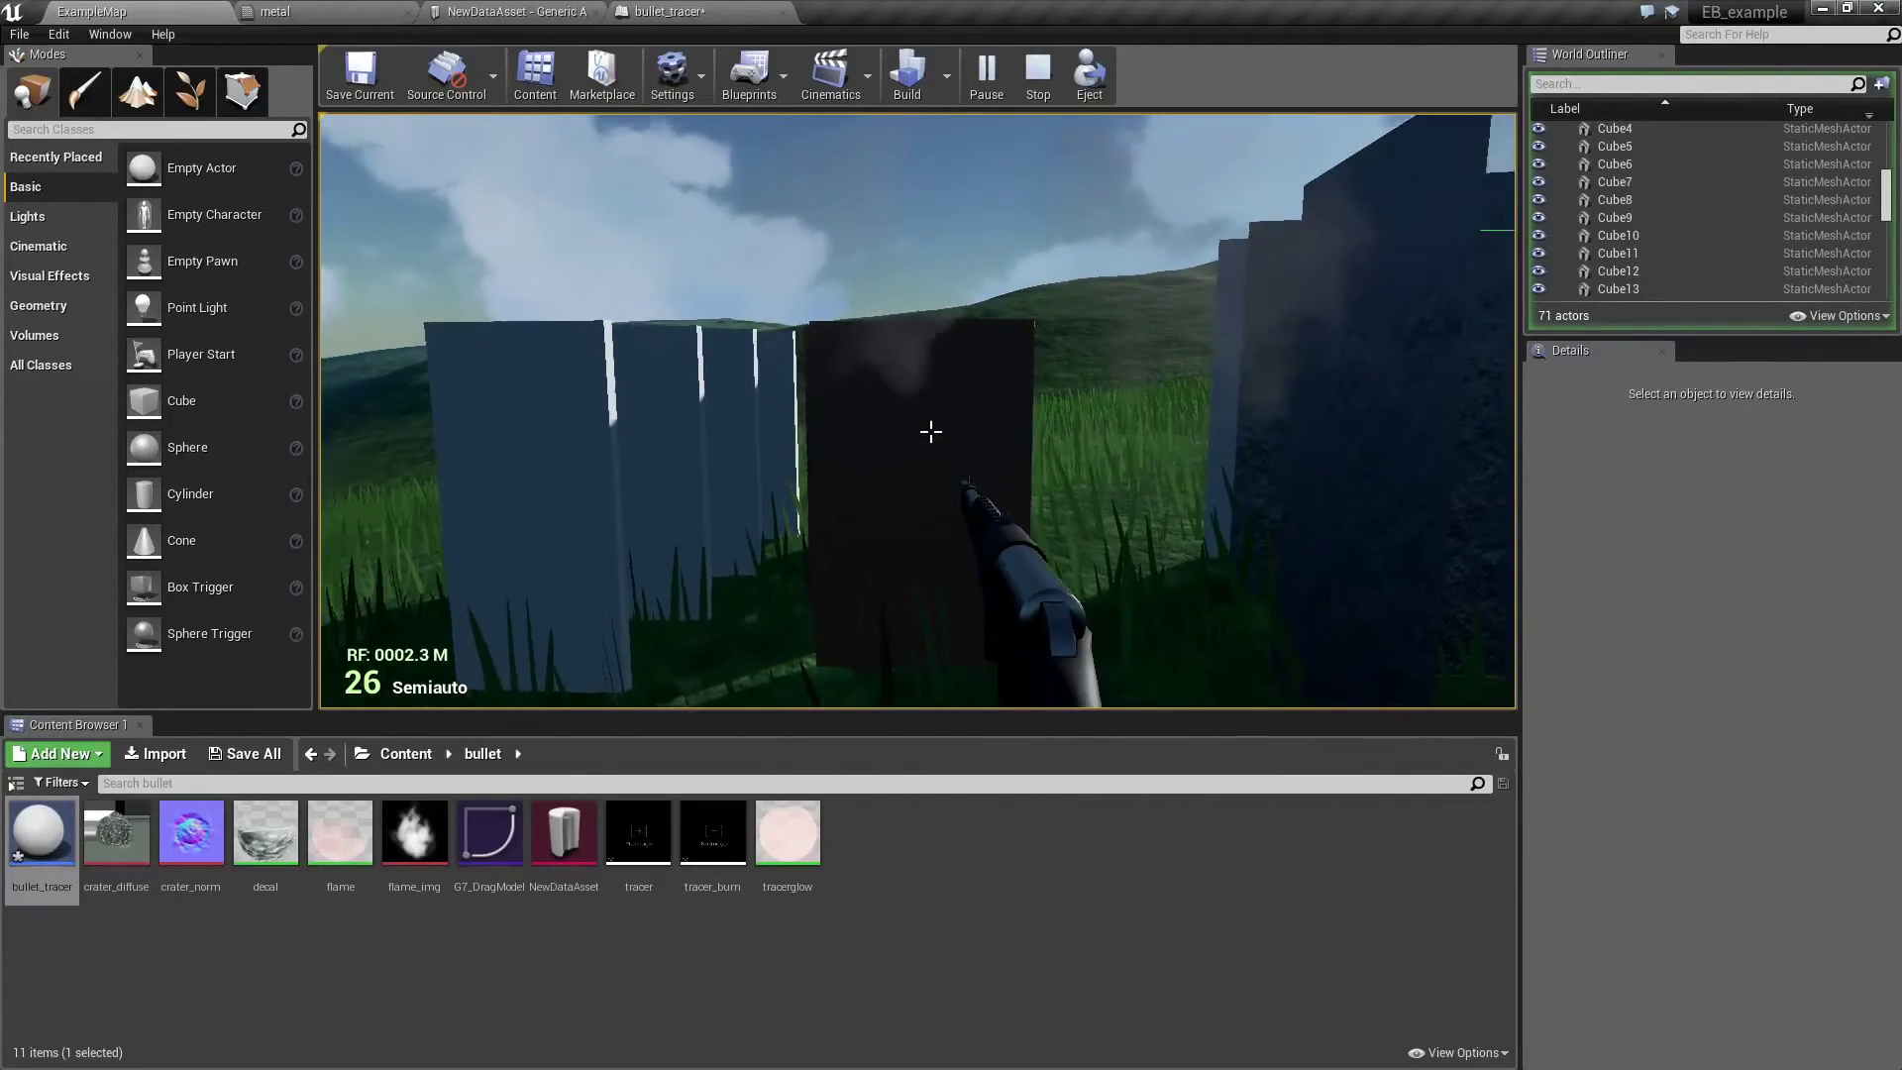
left_click(936, 434)
key("s")
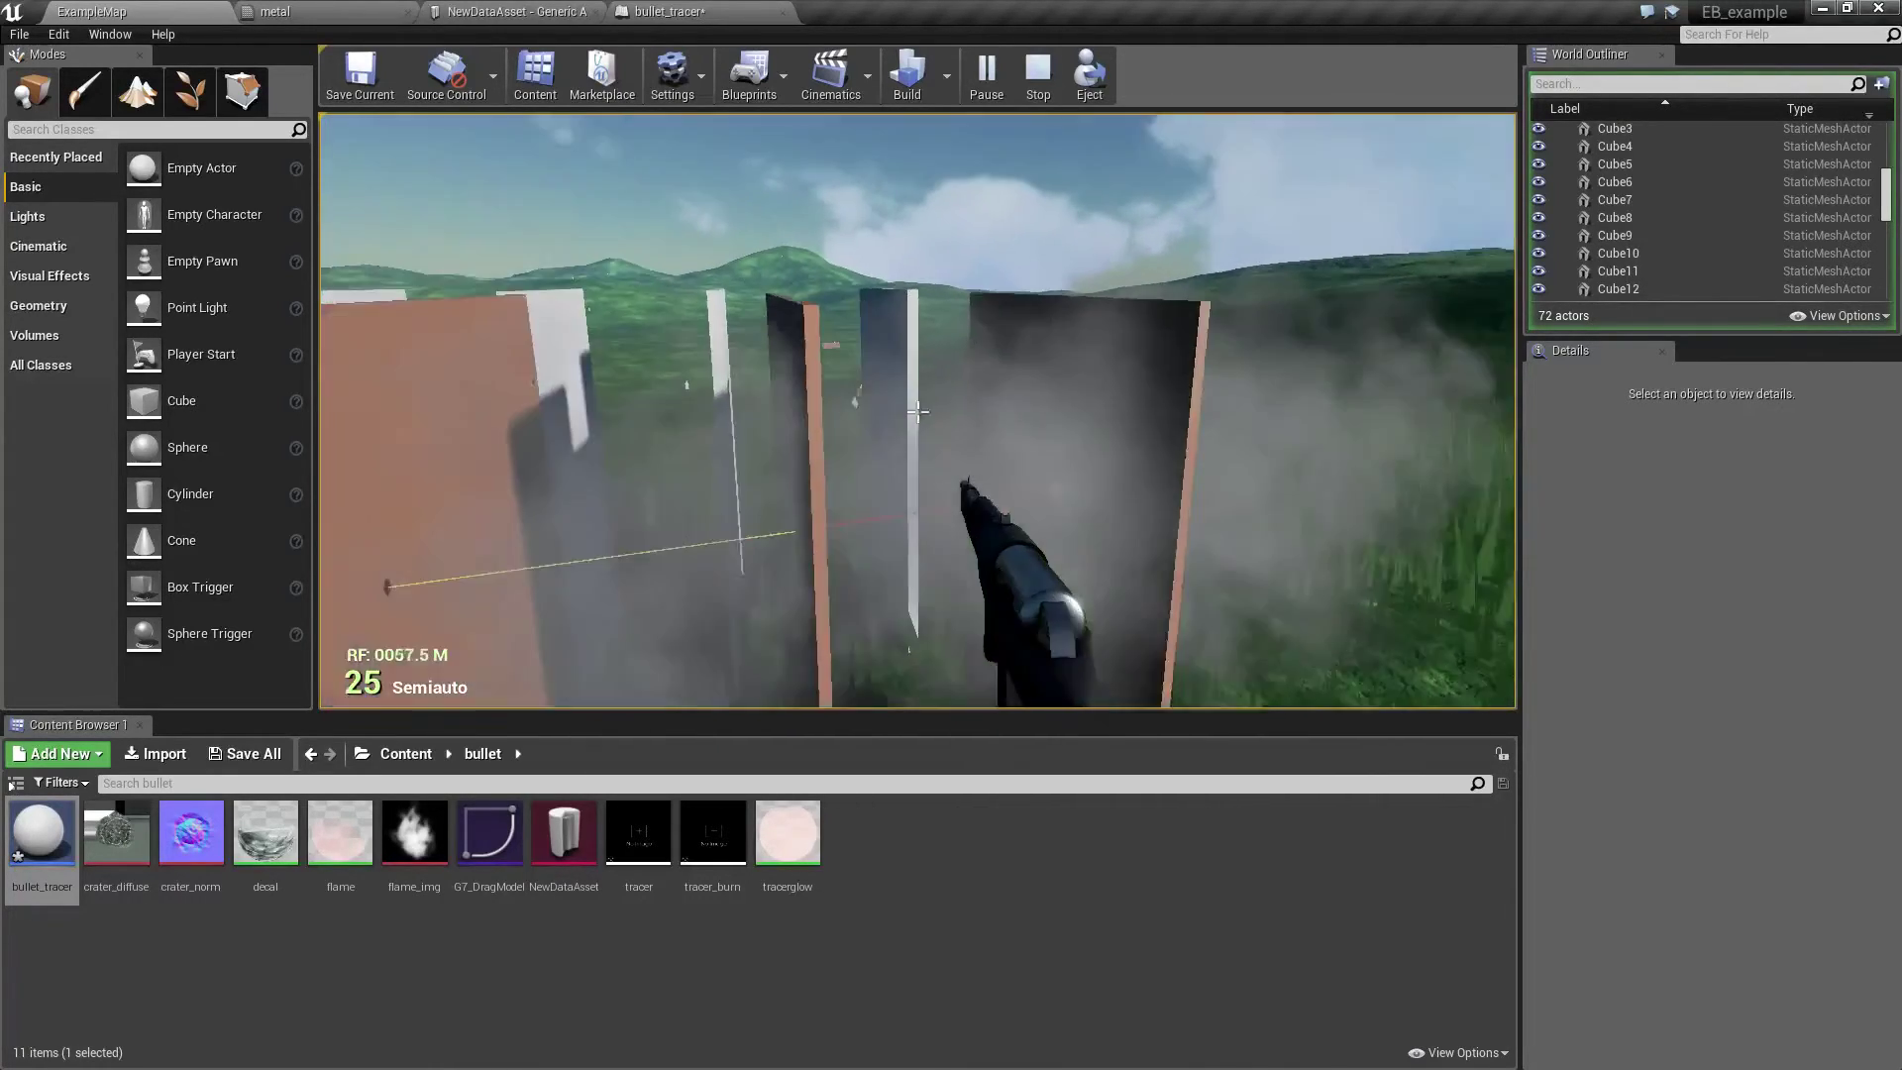
key("s")
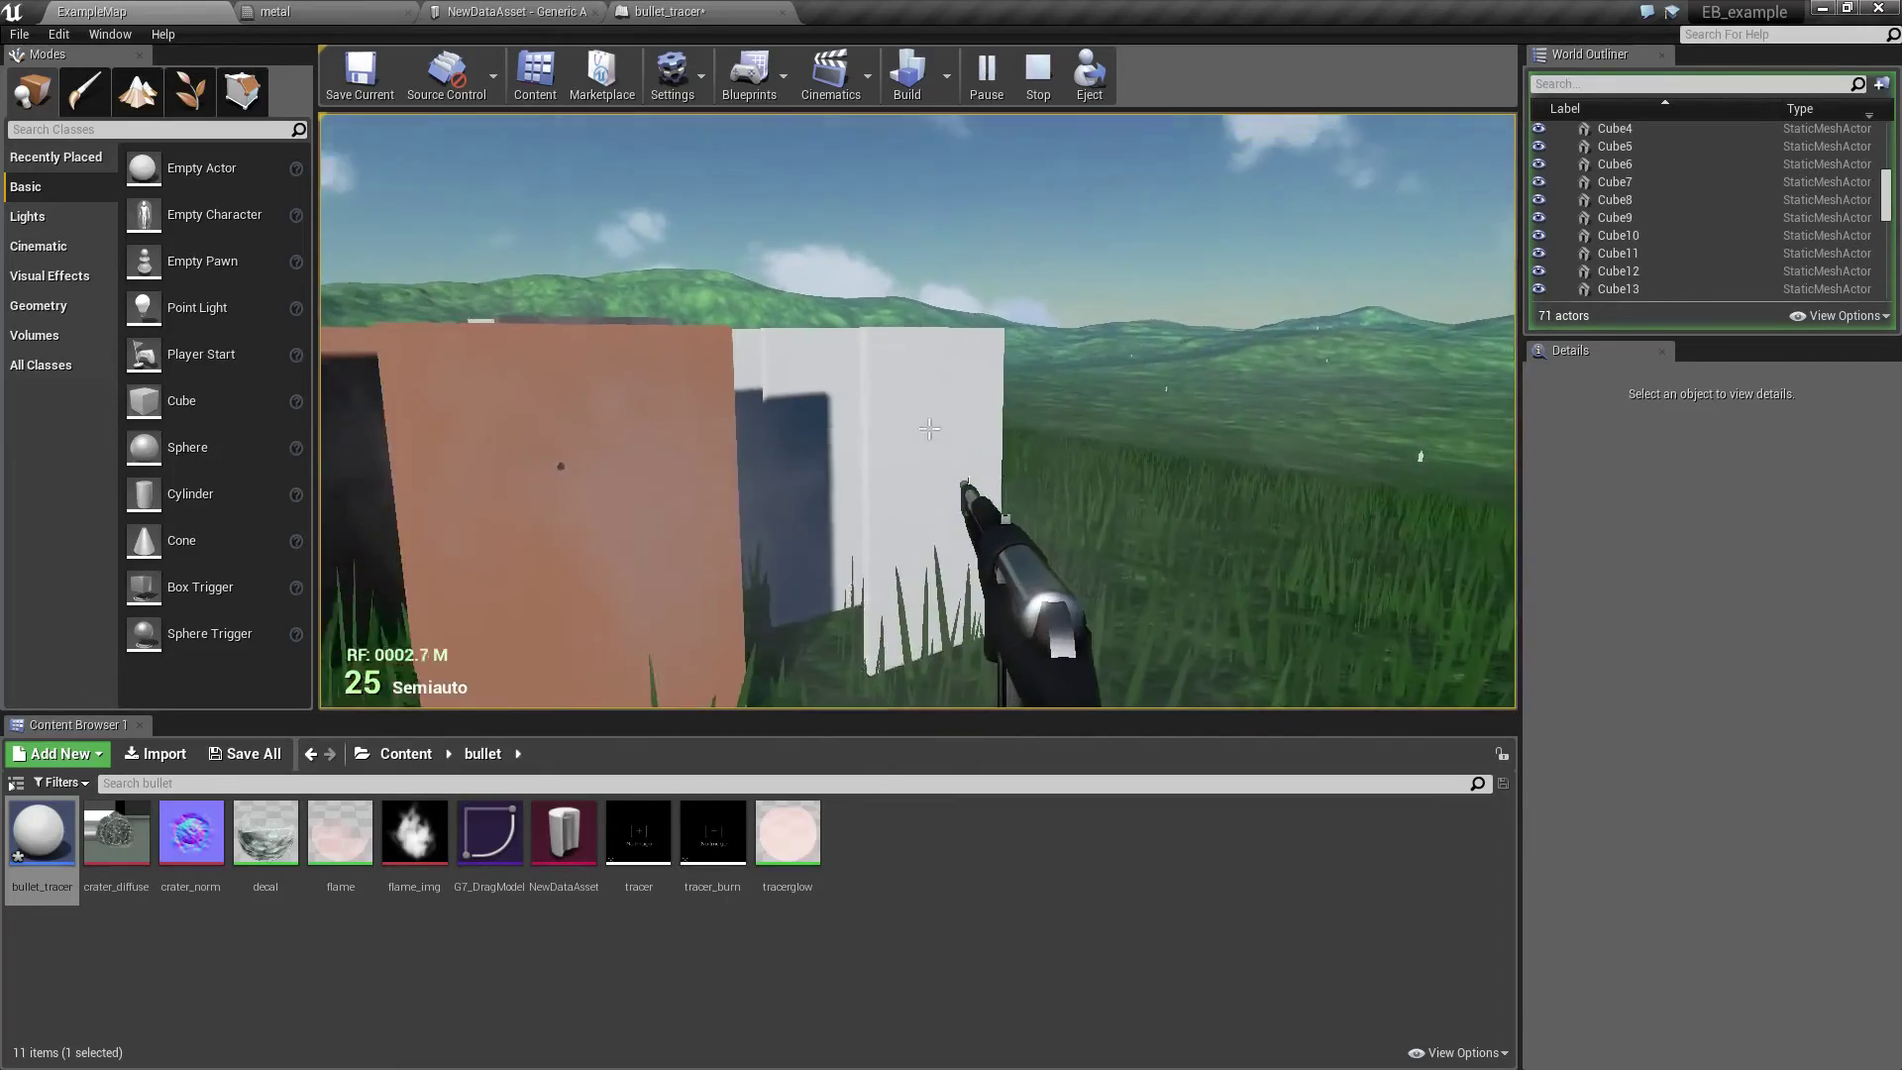
left_click(931, 432)
key("w")
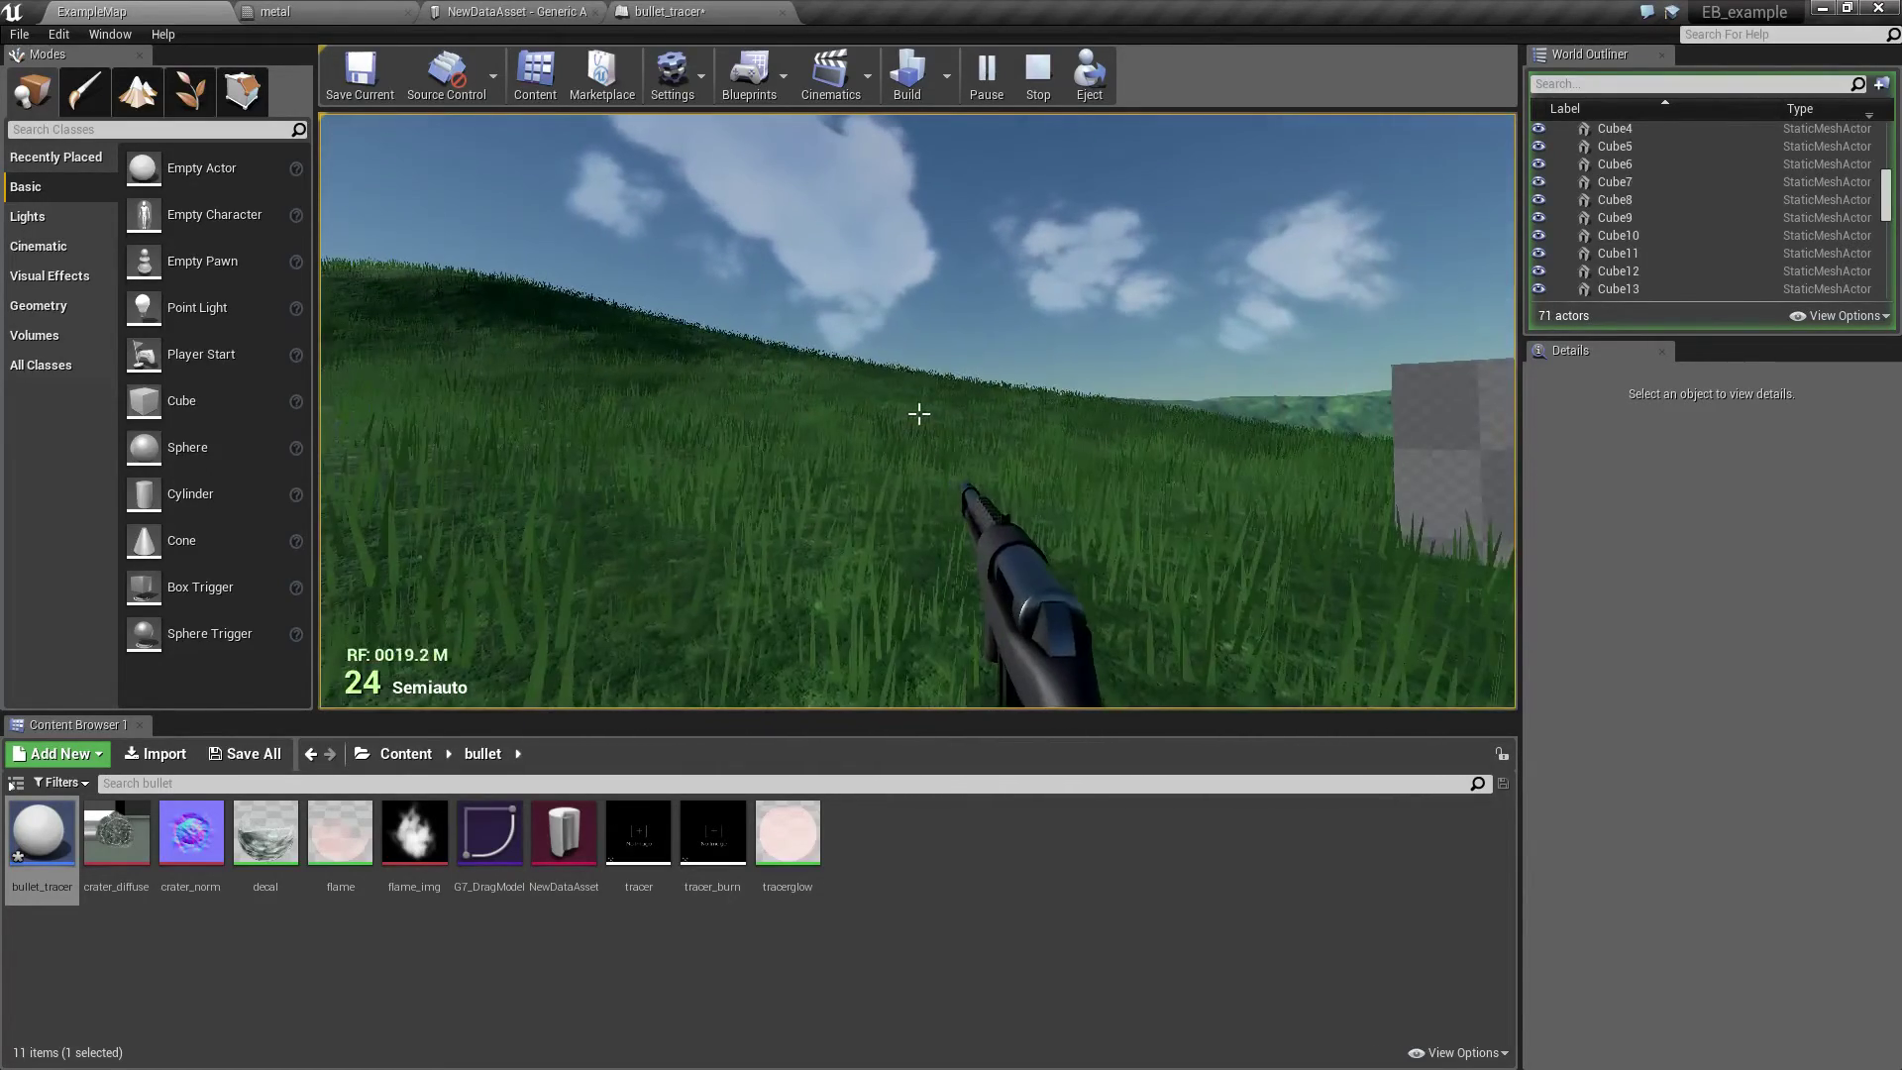
key("Escape")
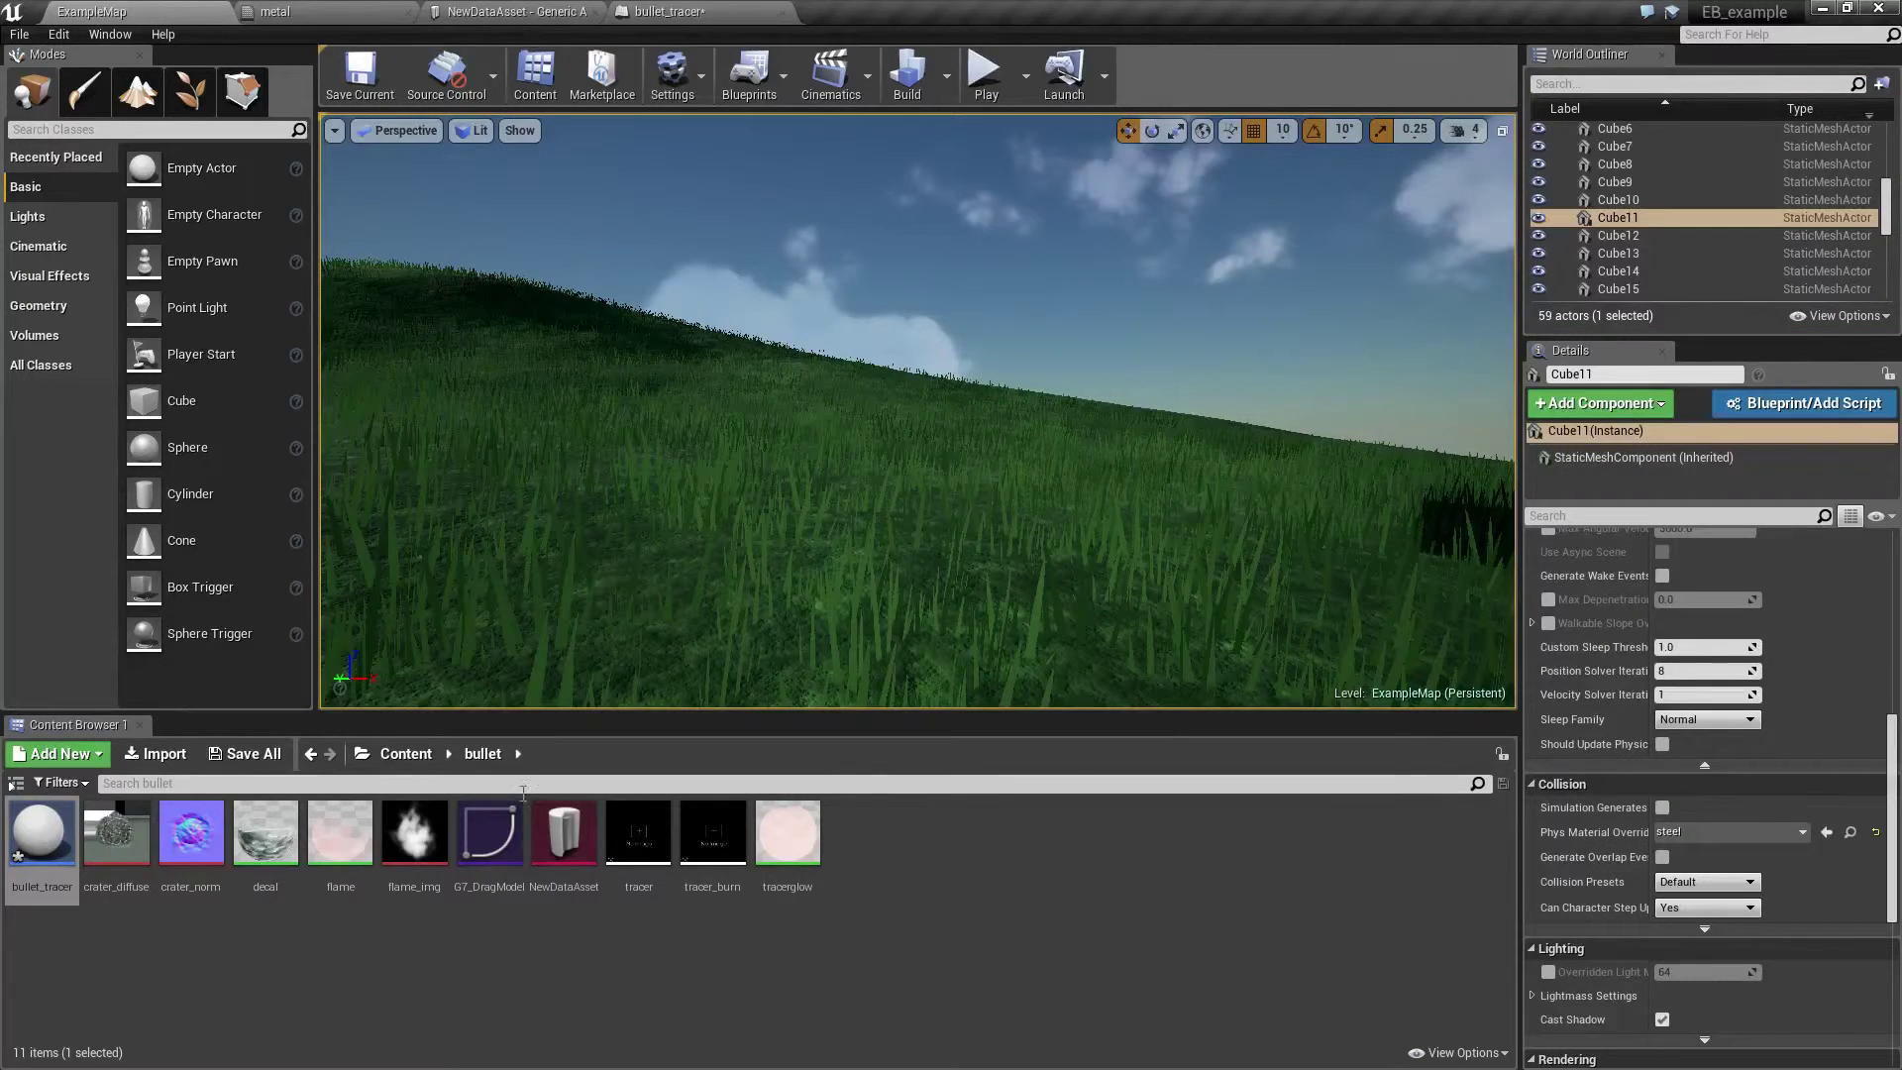
- Reopen NewDataAsset to review the steel entry's Back Trace penetration and 0.1 depth
double_click(564, 837)
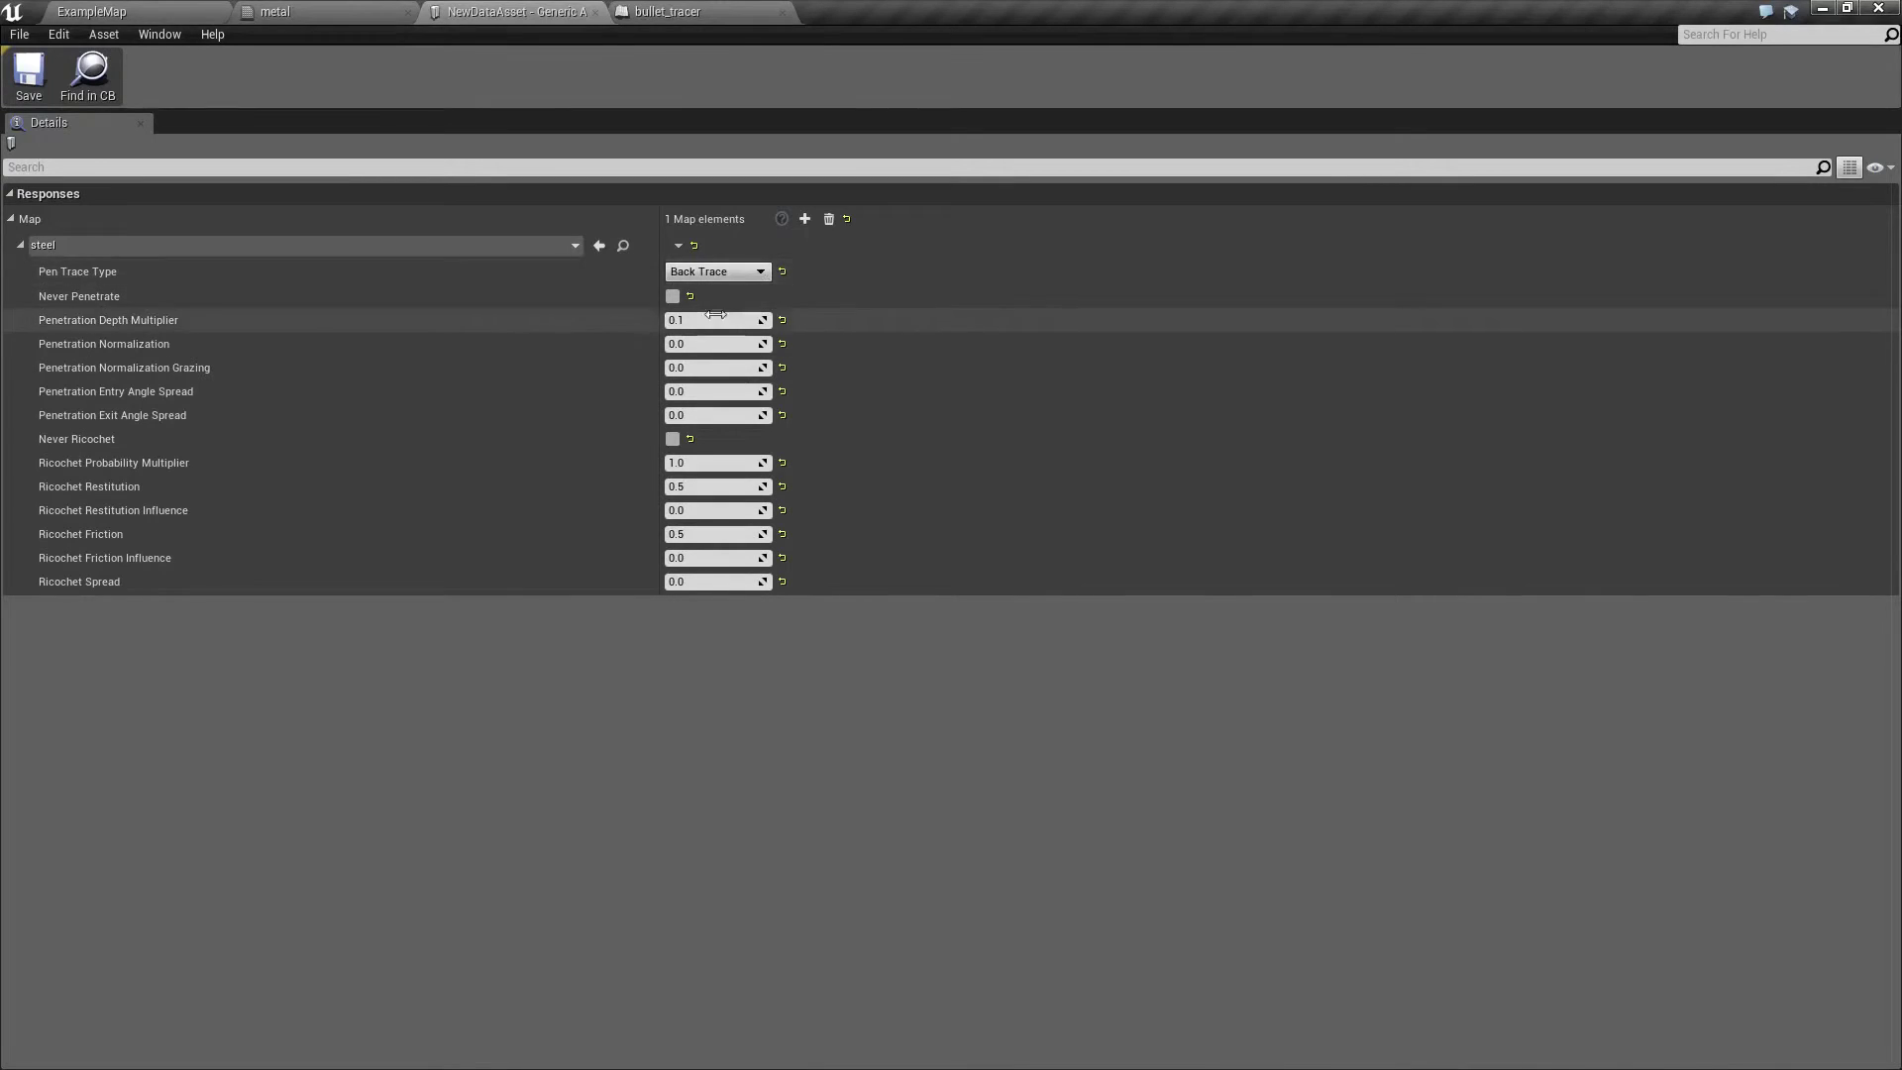
- Review the Pen Trace Type options for steel, then change it from Back Trace to Solid
left_click(755, 272)
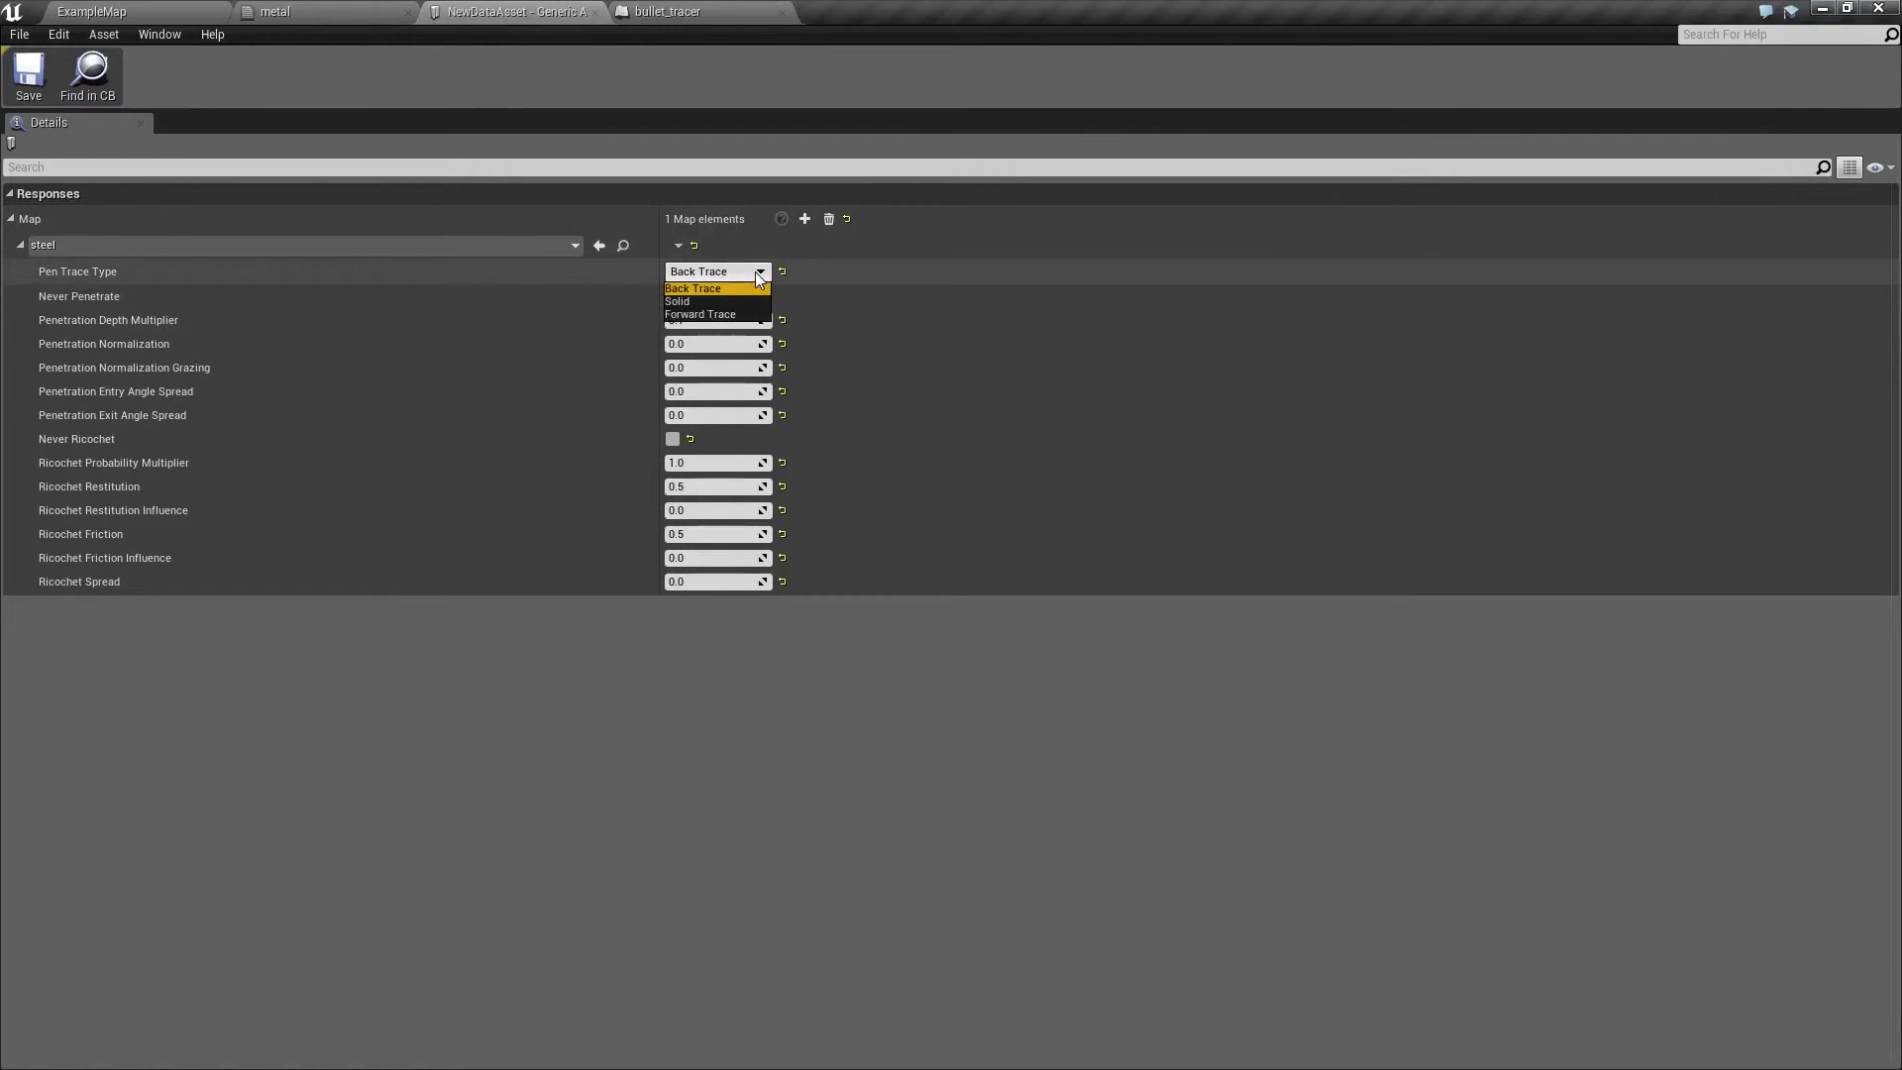
left_click(755, 272)
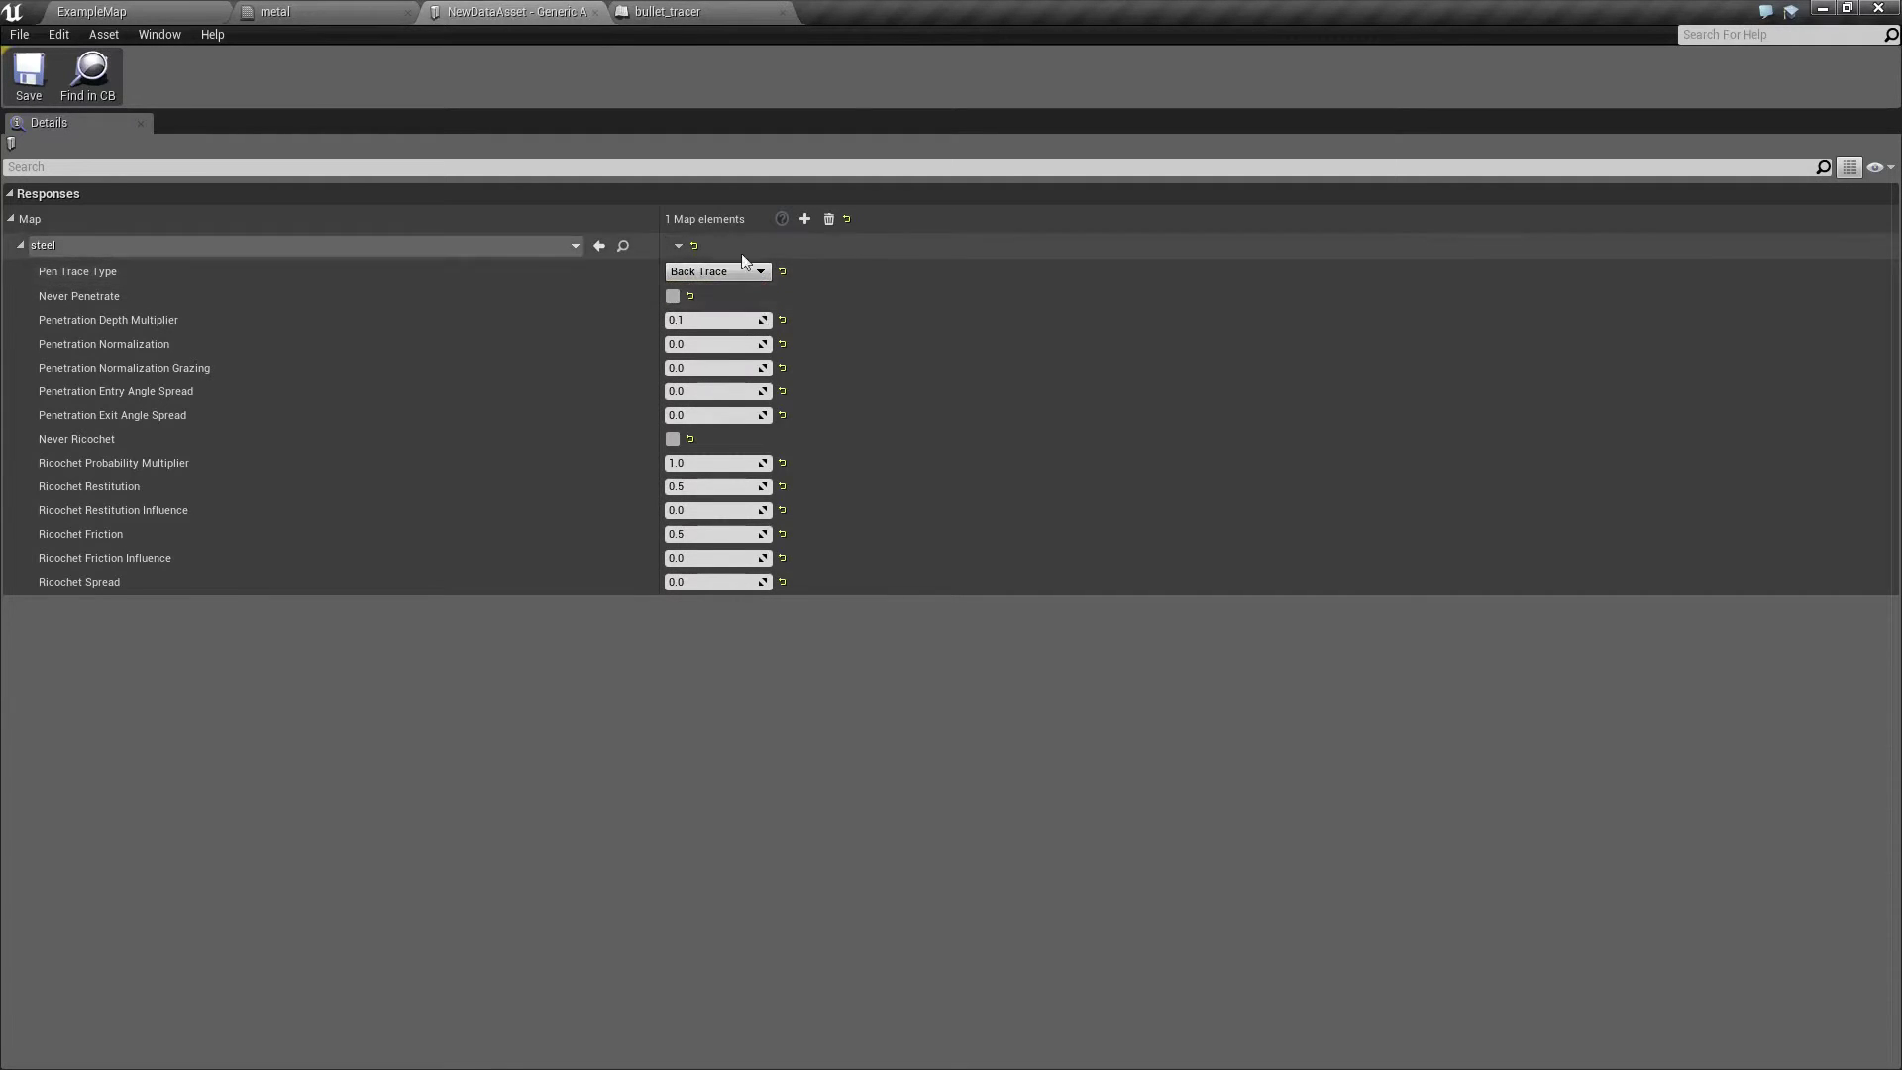
left_click(745, 273)
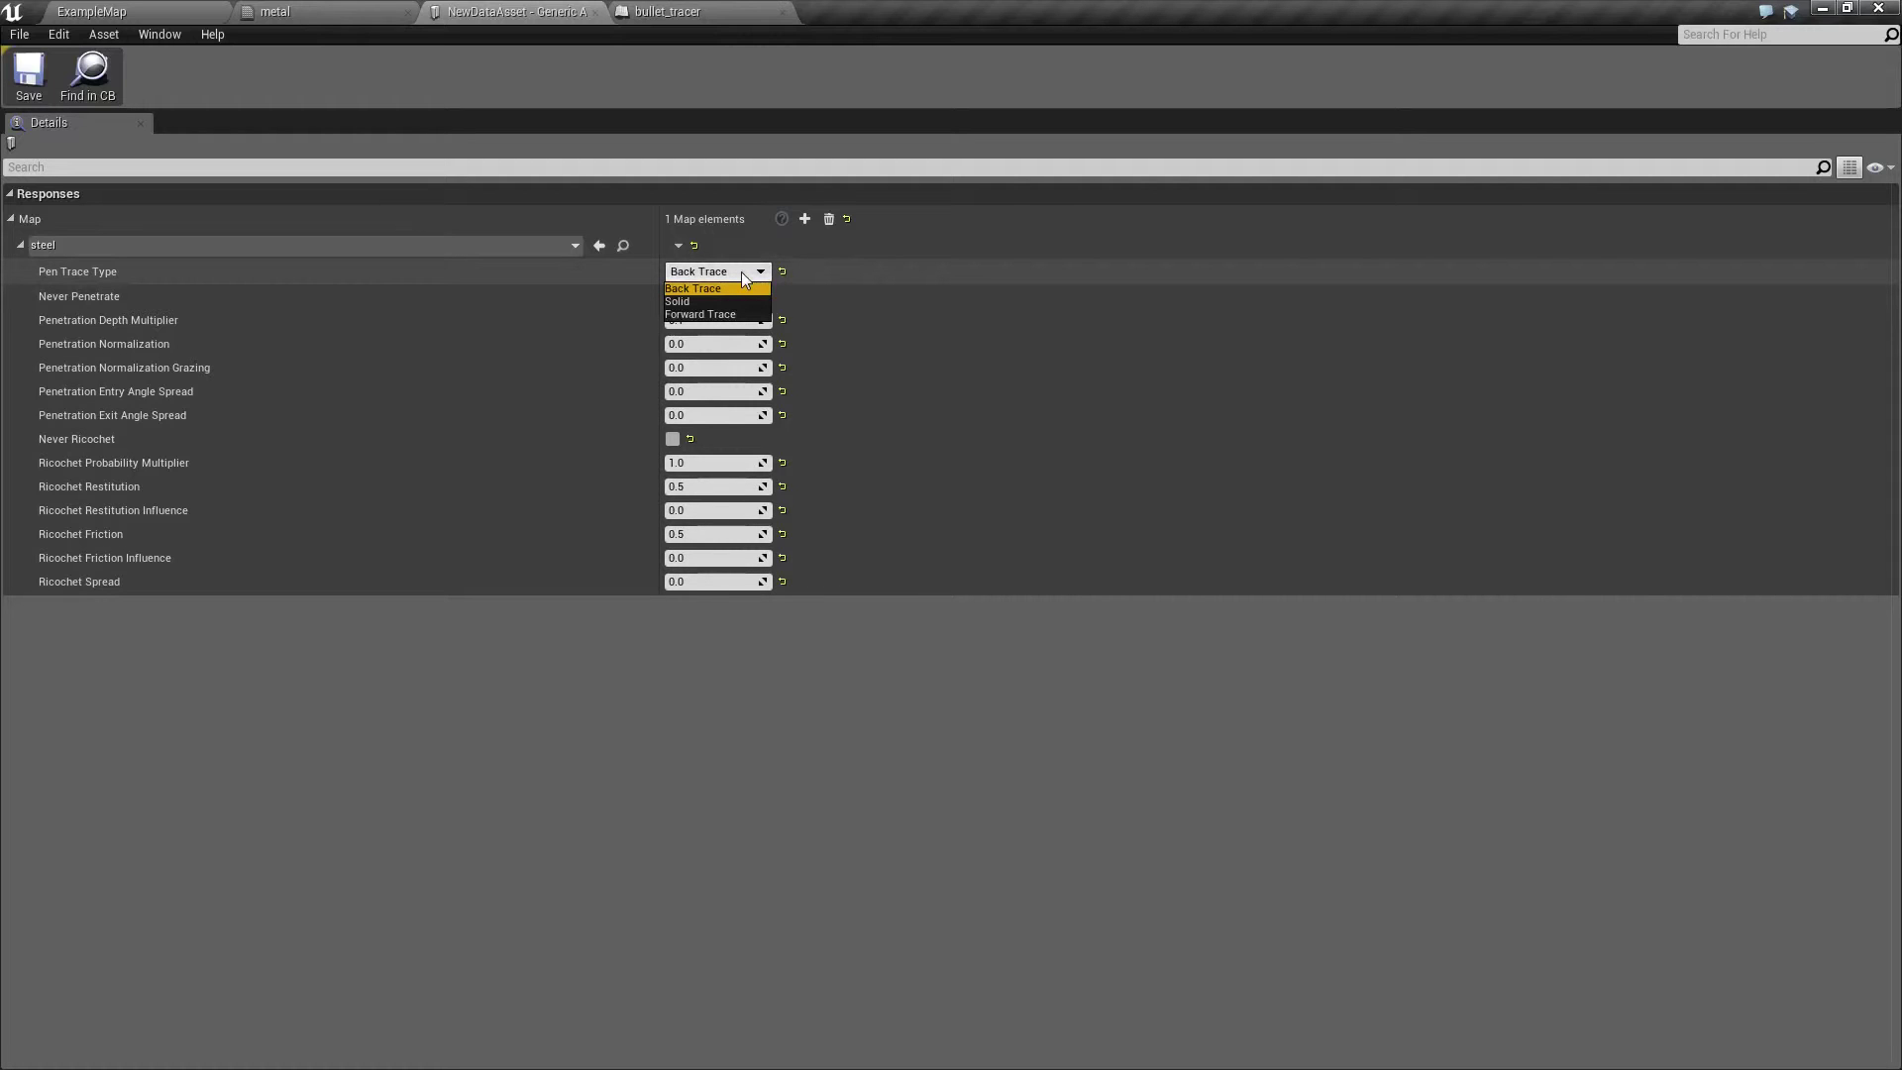
left_click(743, 273)
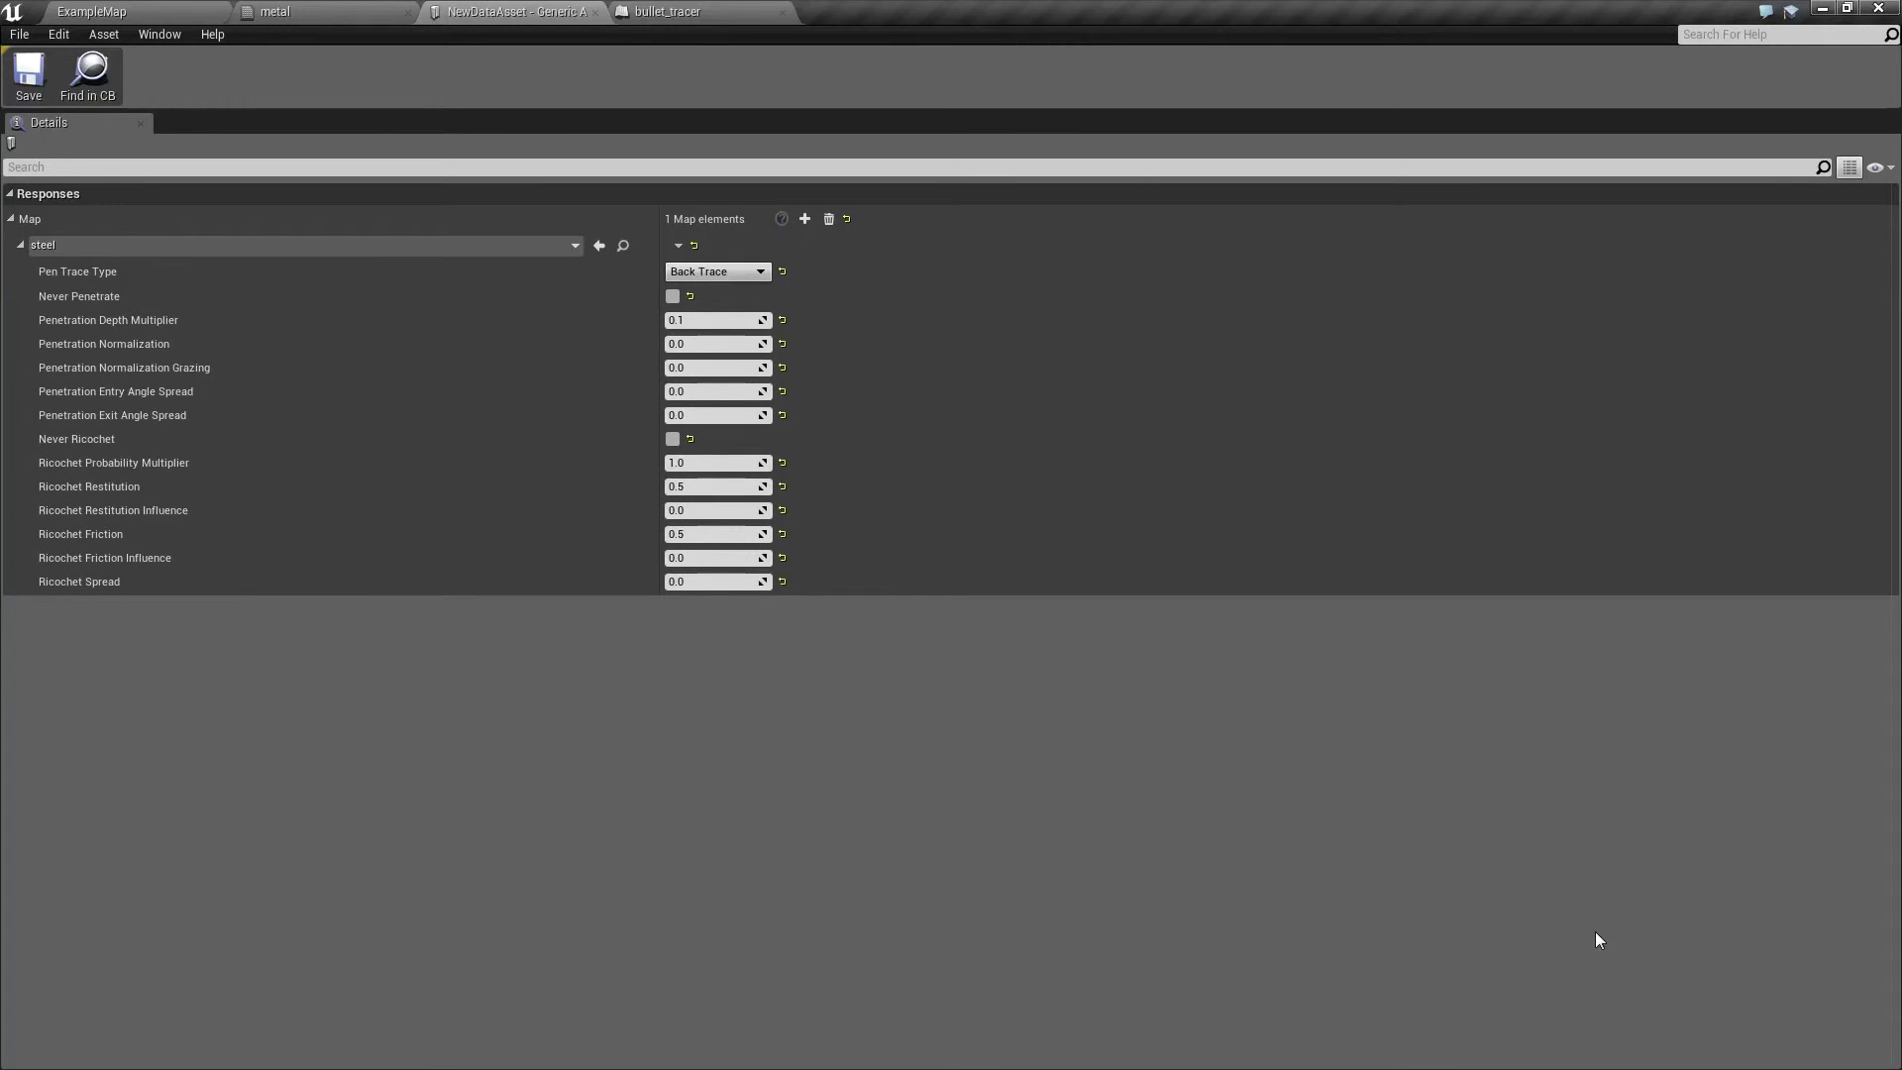
left_click(743, 272)
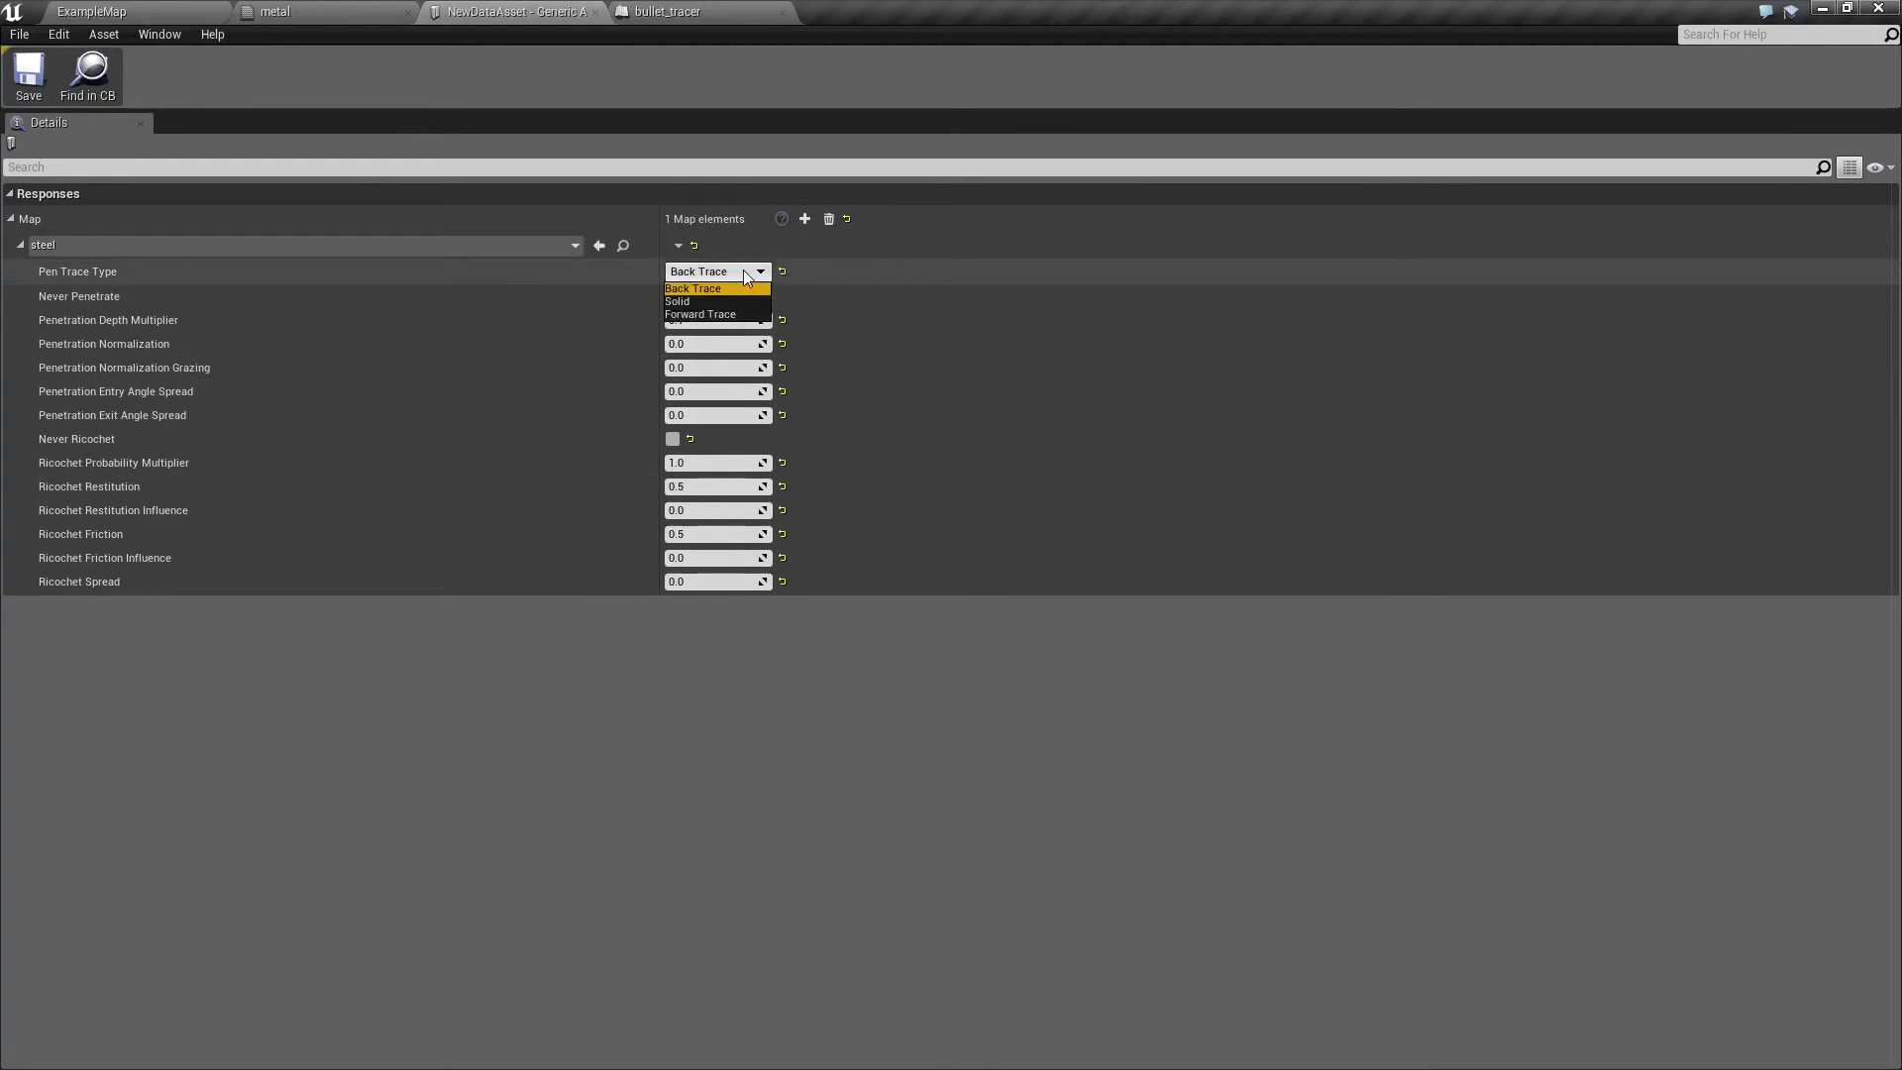
left_click(699, 301)
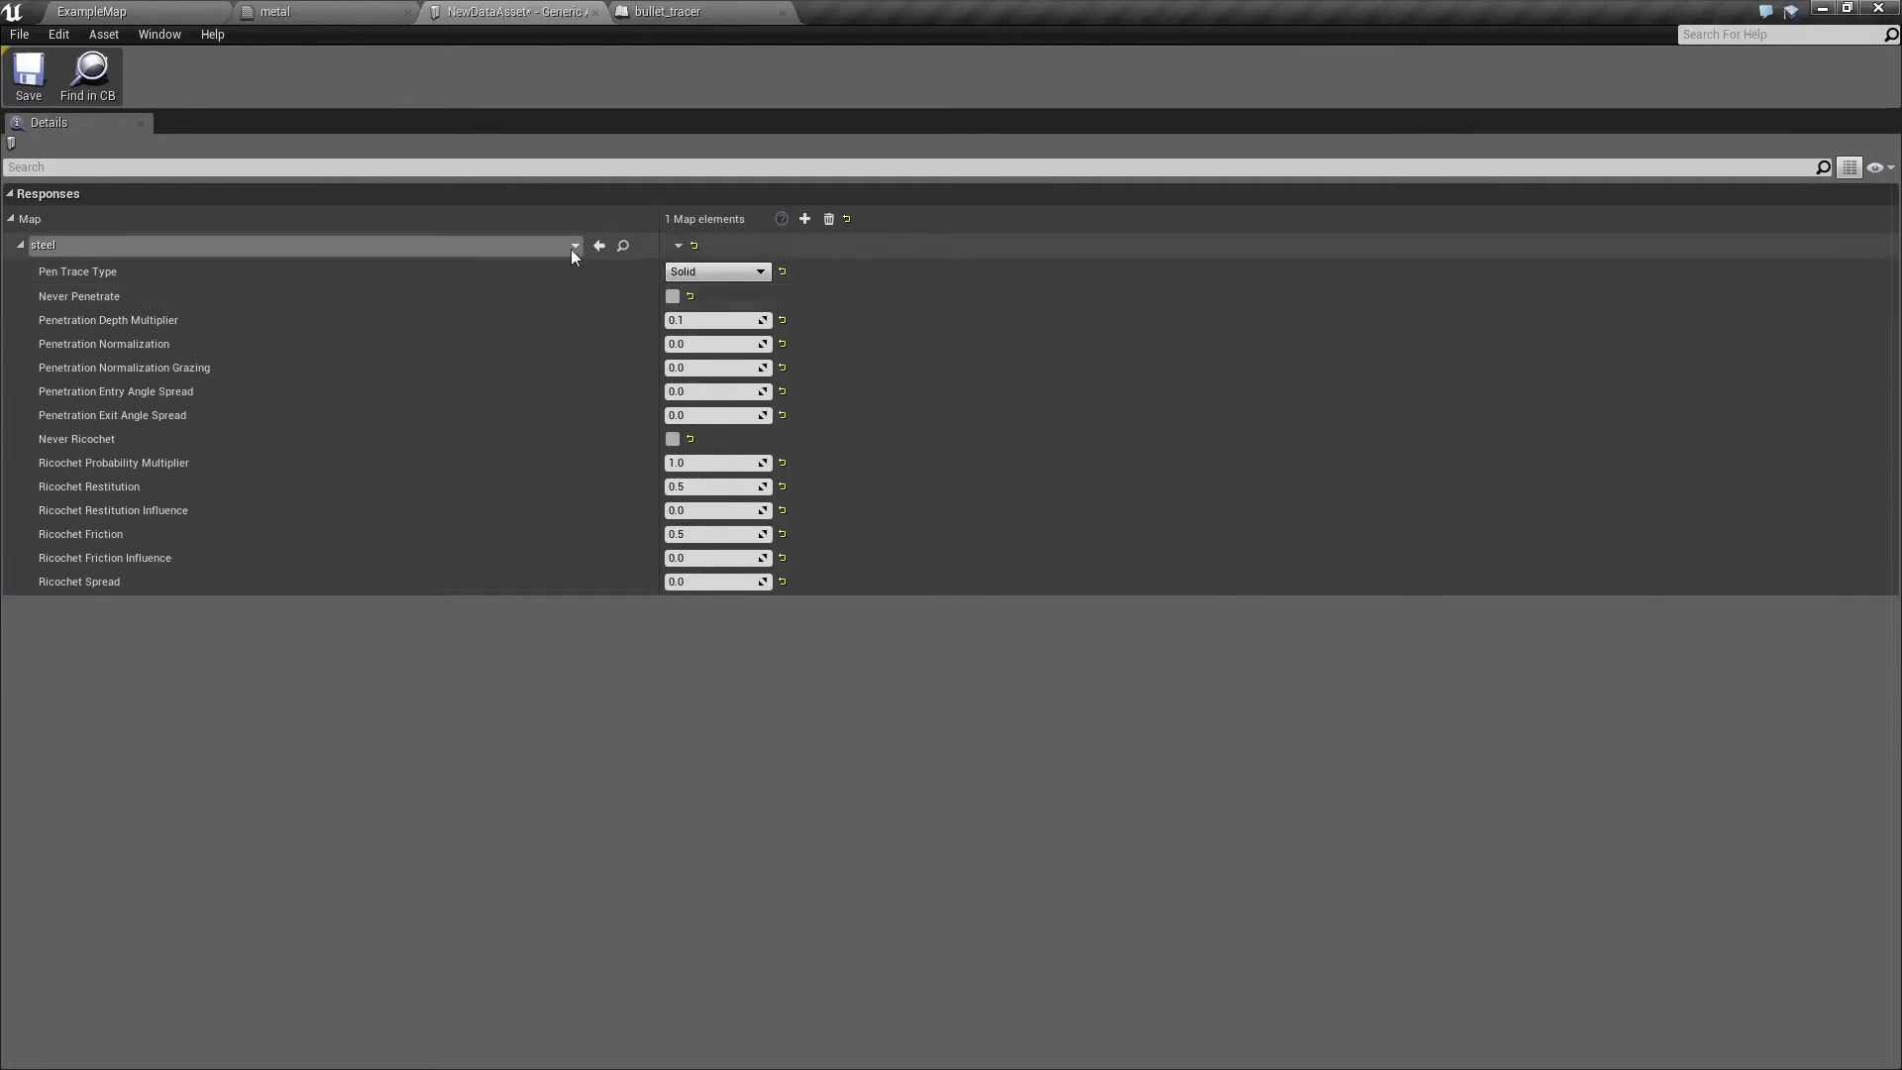
- Switch through the editor tabs via the metal material, ending back on the ExampleMap level
left_click(148, 12)
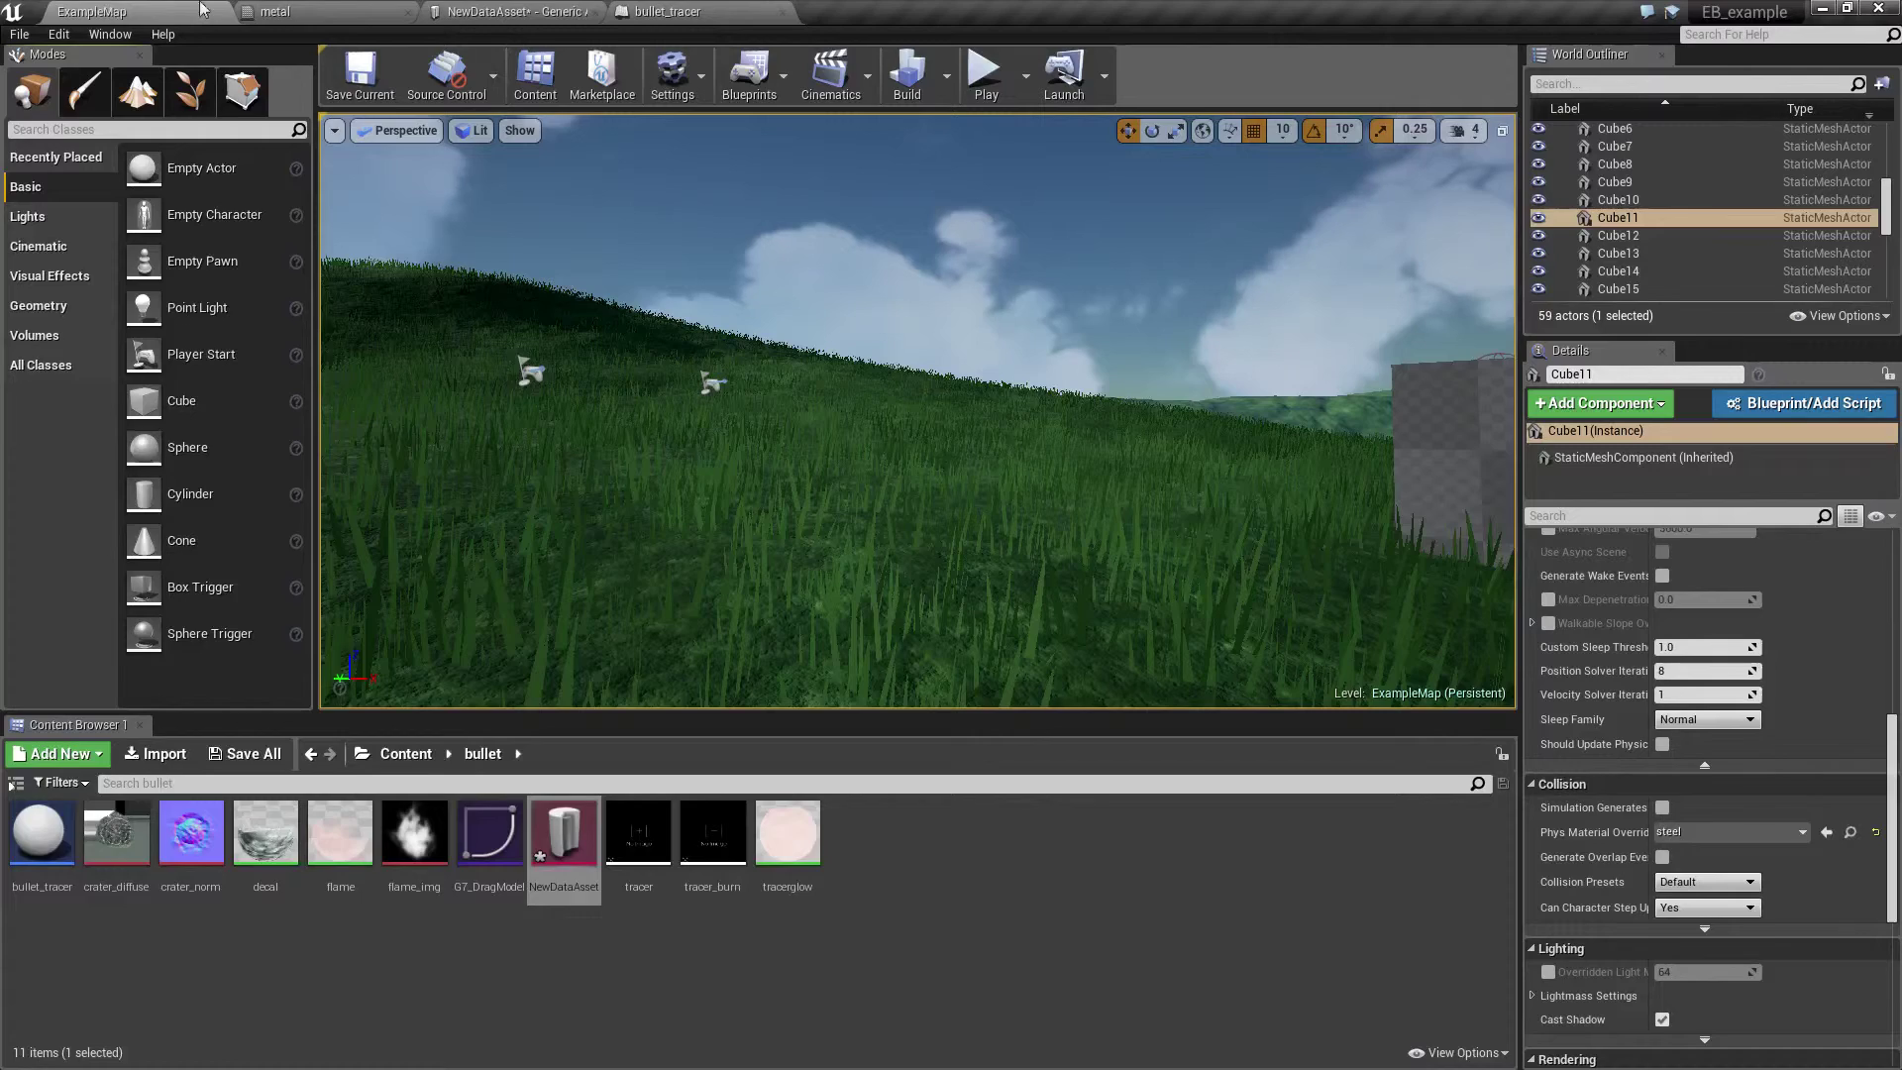
left_click(294, 20)
left_click(170, 11)
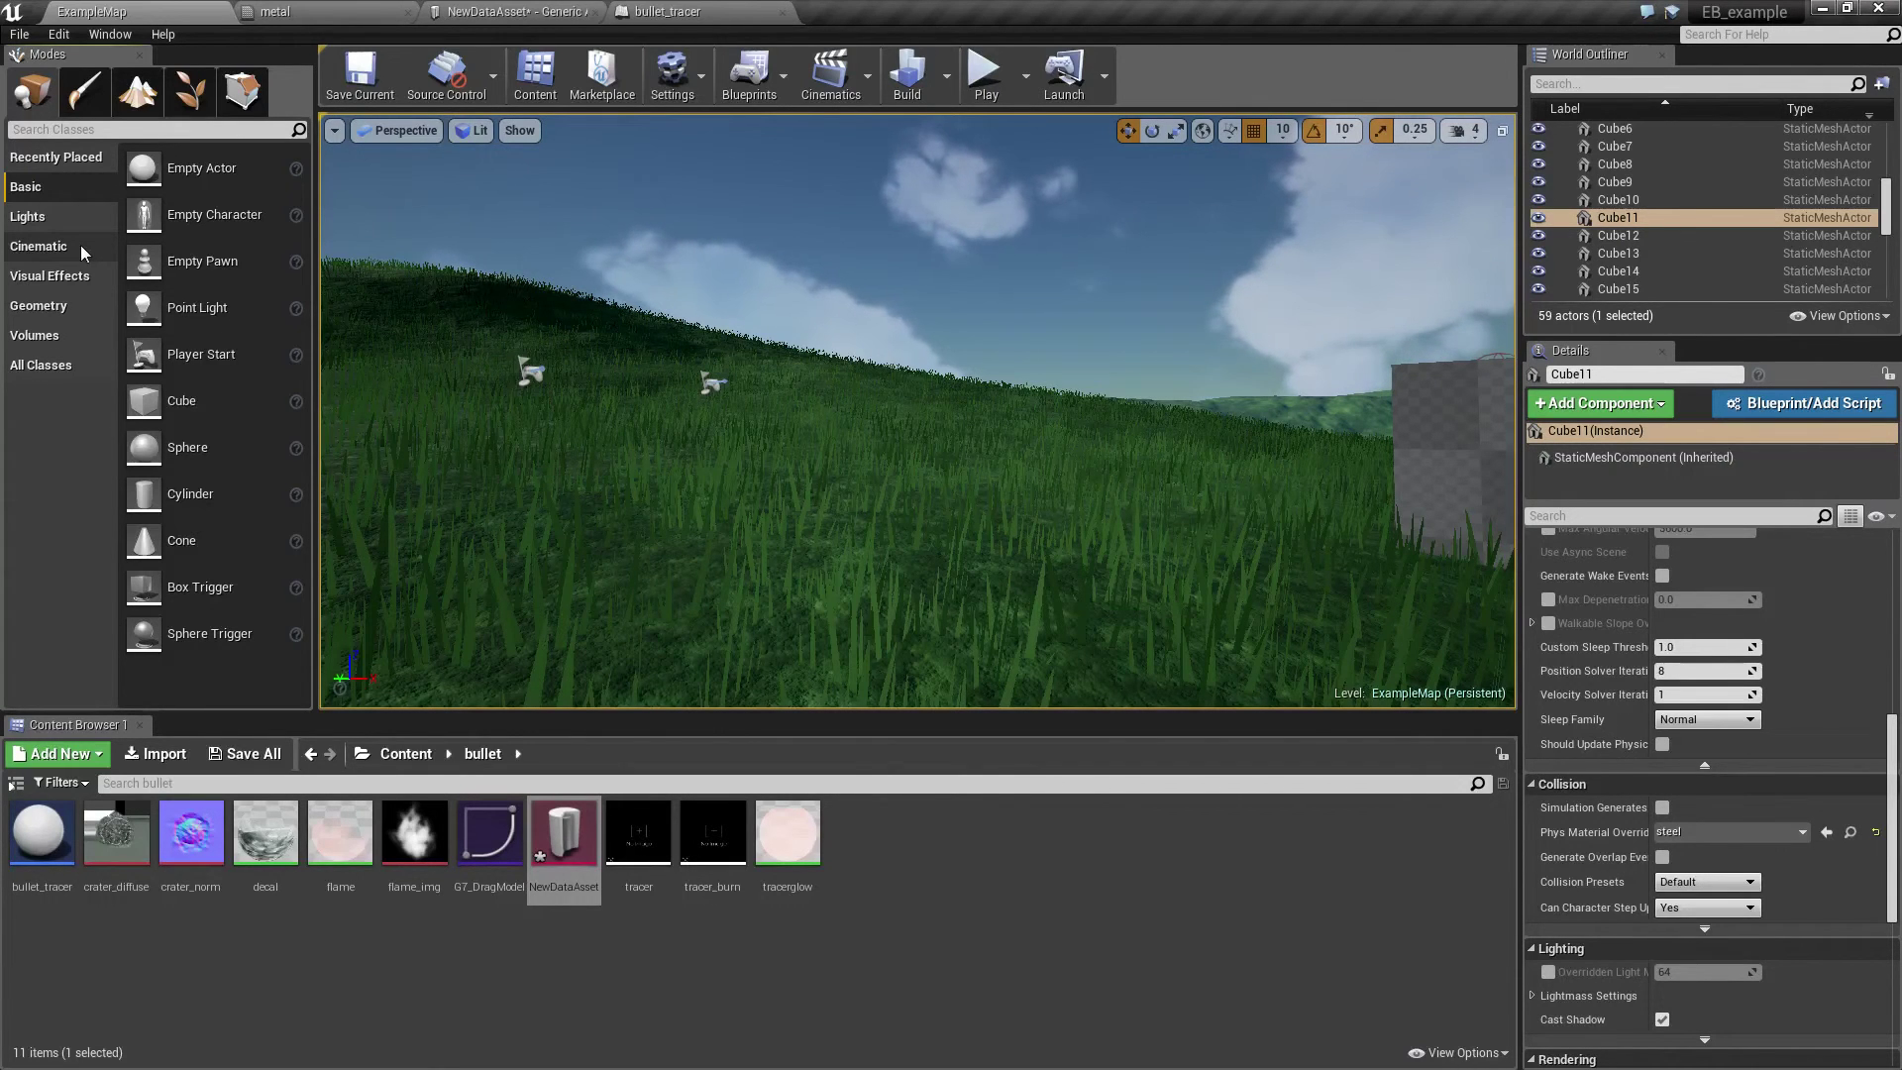
- In NewDataAsset, change steel's pen trace type to Forward Trace, then return to ExampleMap
left_click(678, 11)
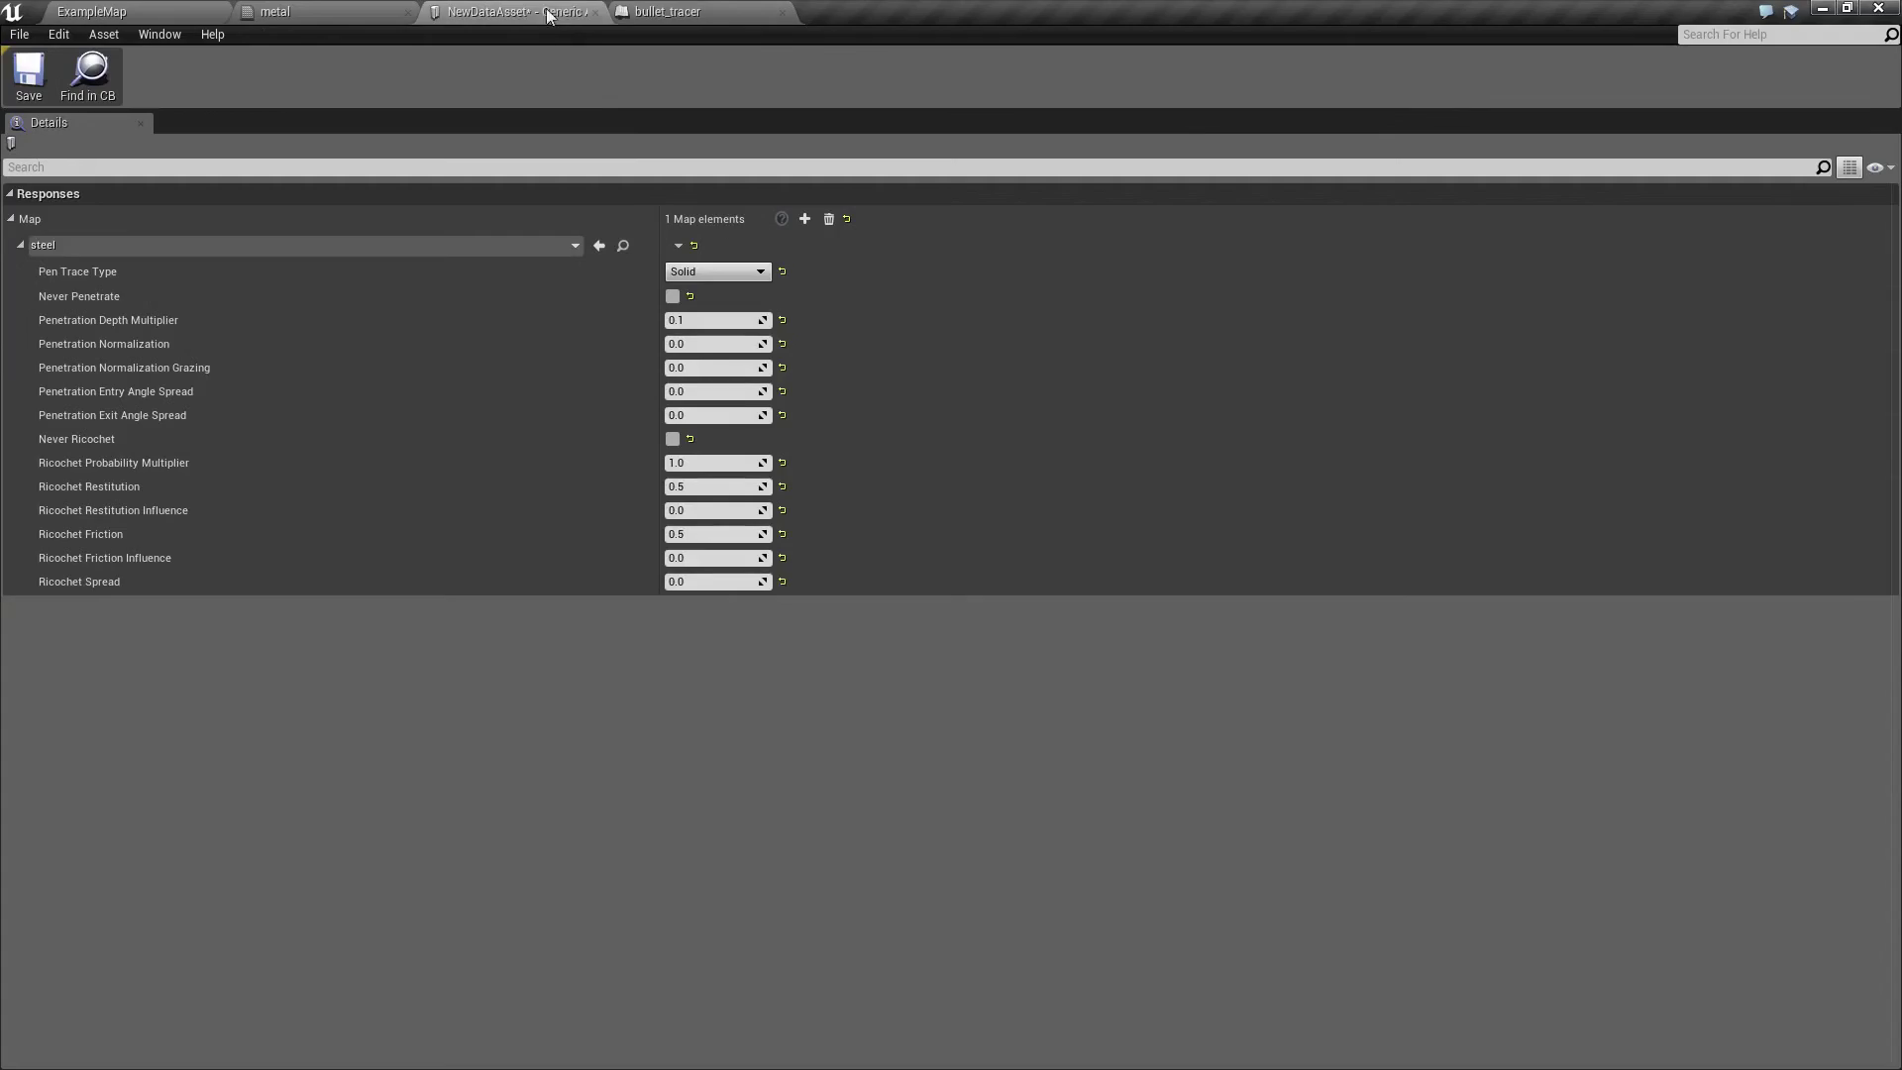
left_click(554, 11)
left_click(713, 272)
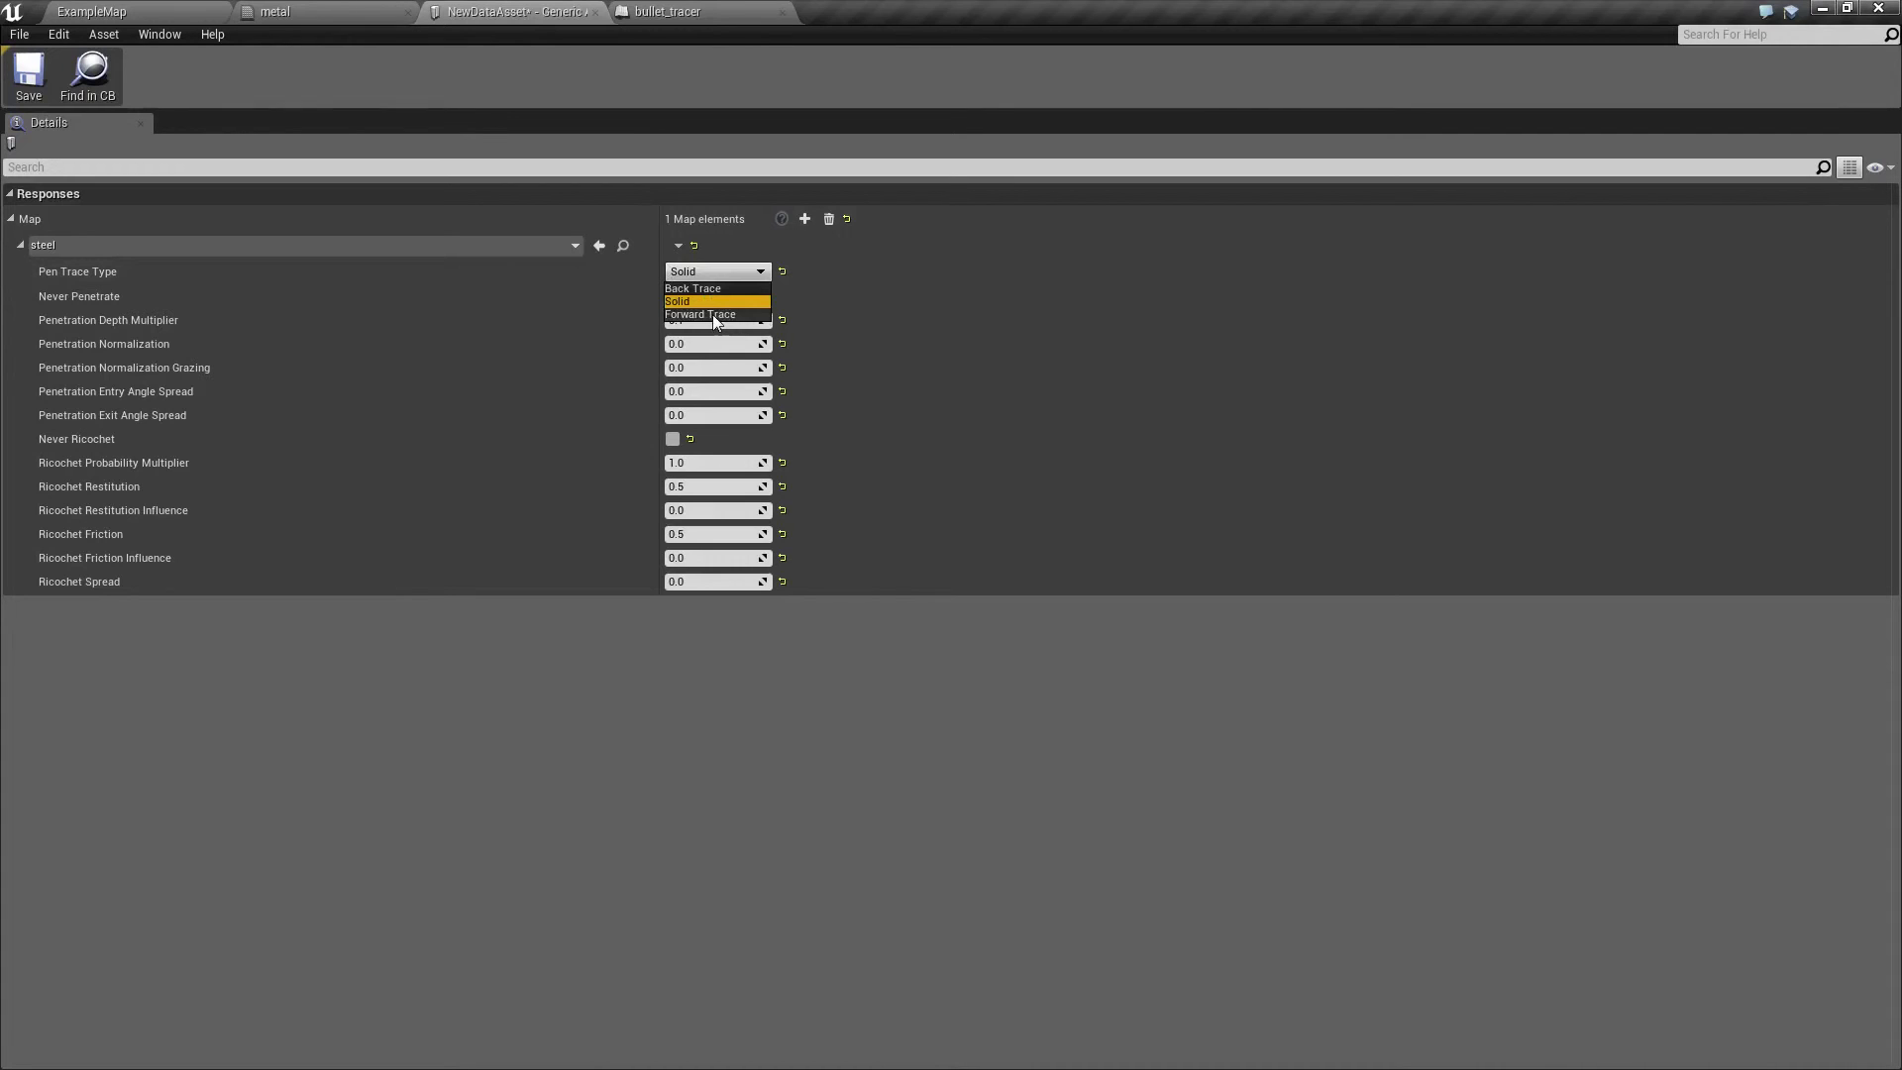
left_click(712, 313)
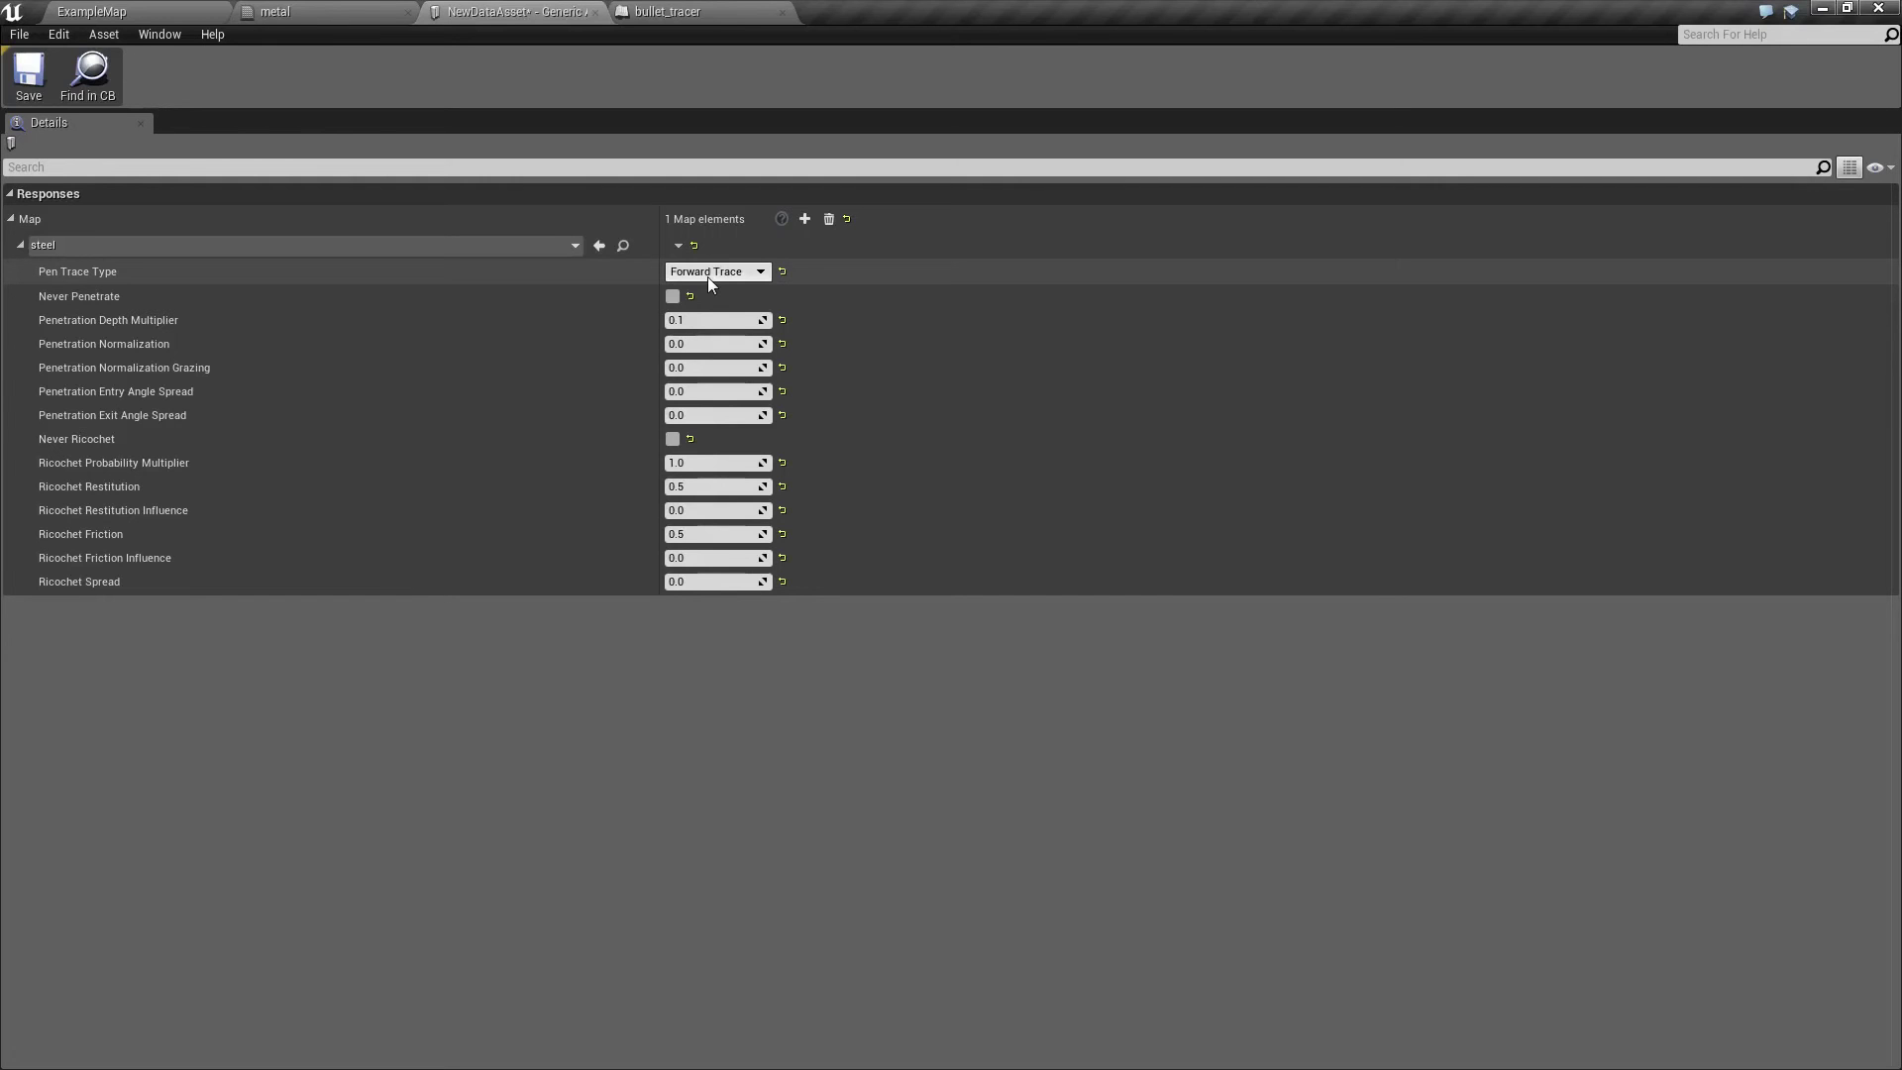
left_click(140, 11)
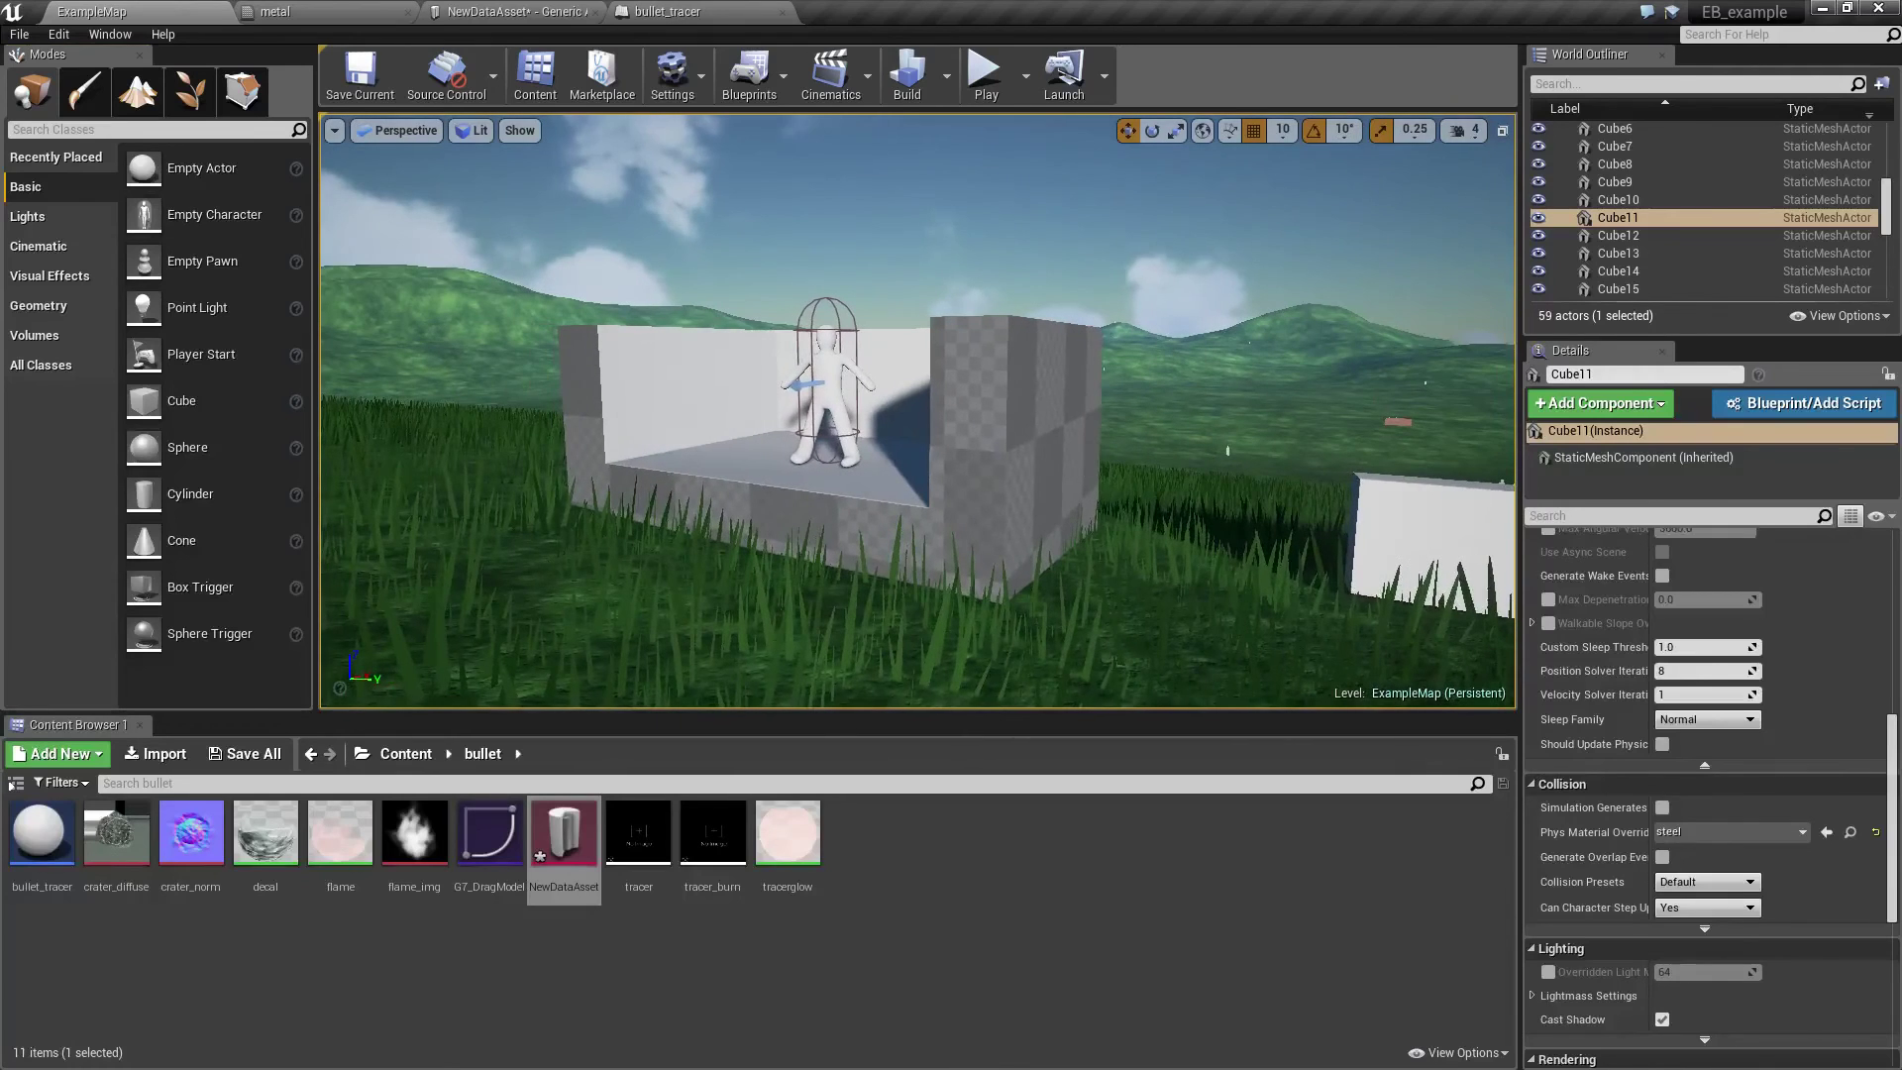
- Select the box brush wall, then set steel's pen trace type in NewDataAsset back to Back Trace
left_click(1084, 462)
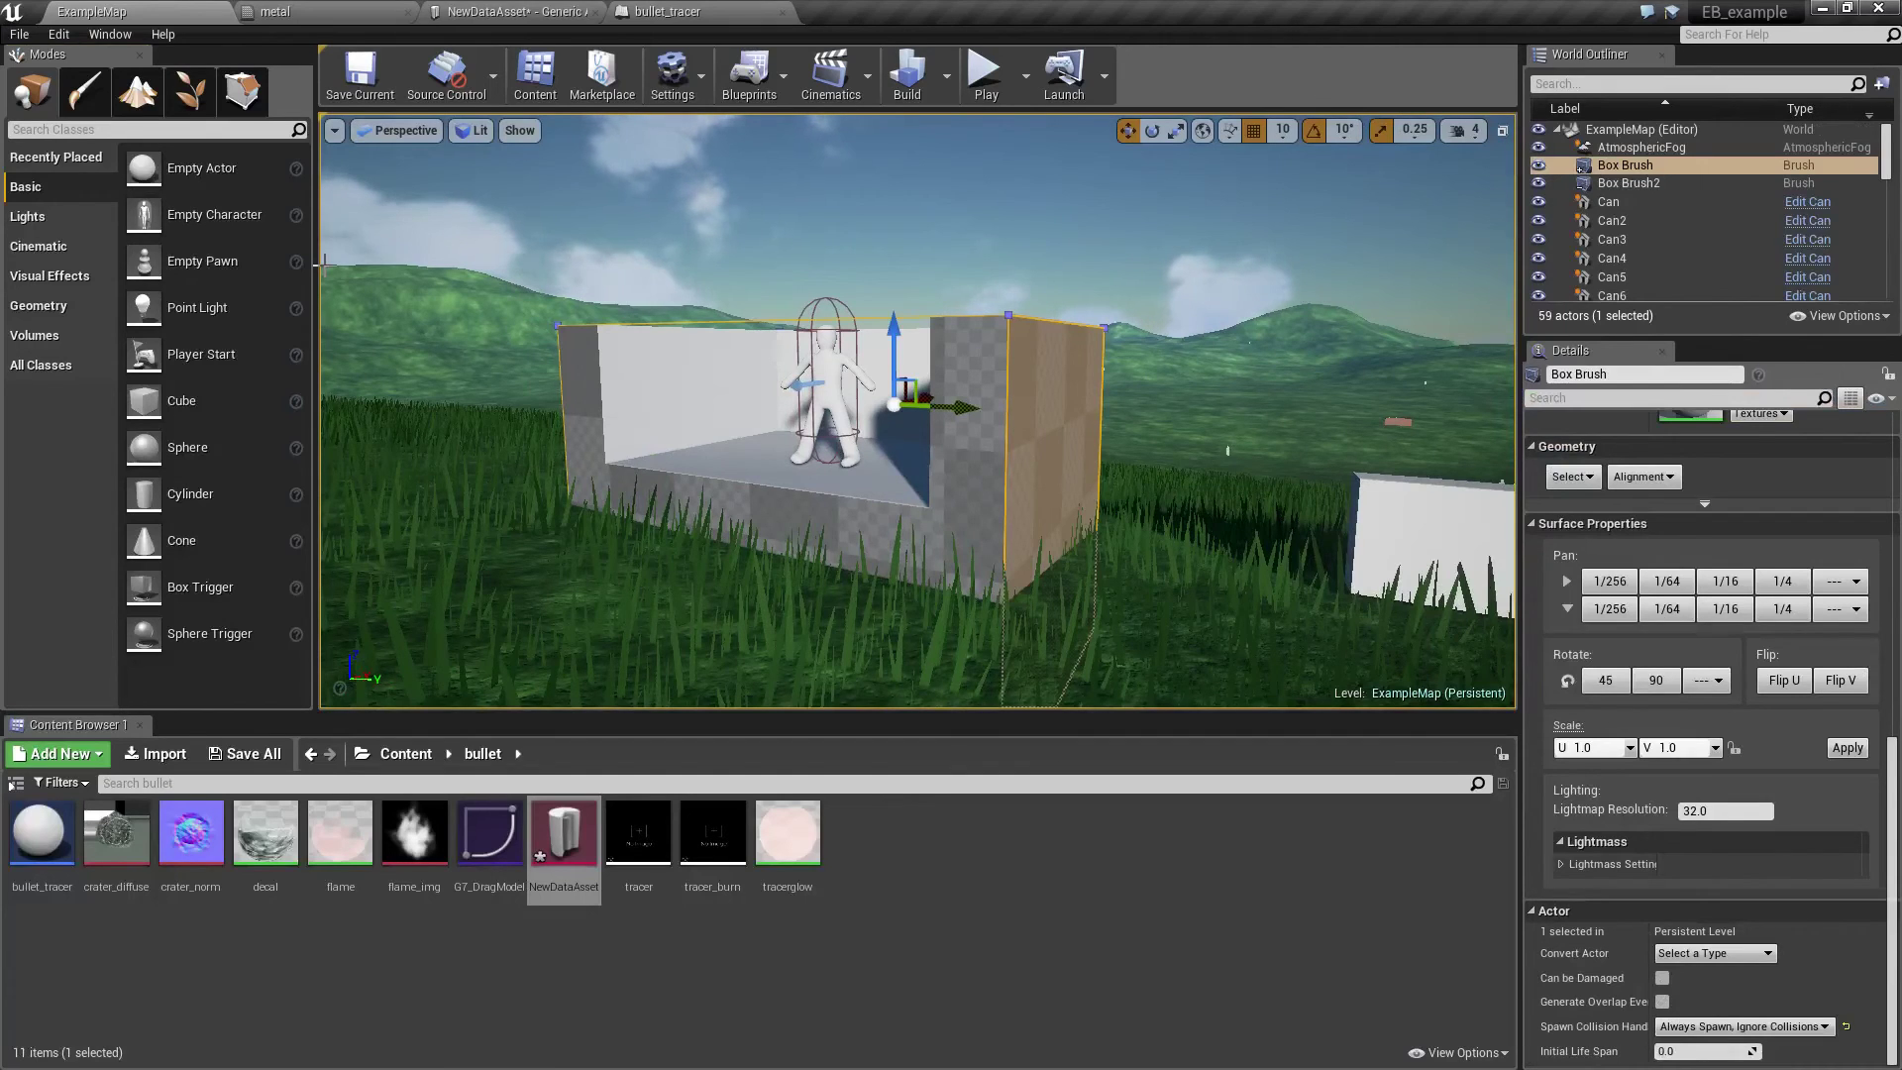
left_click(720, 10)
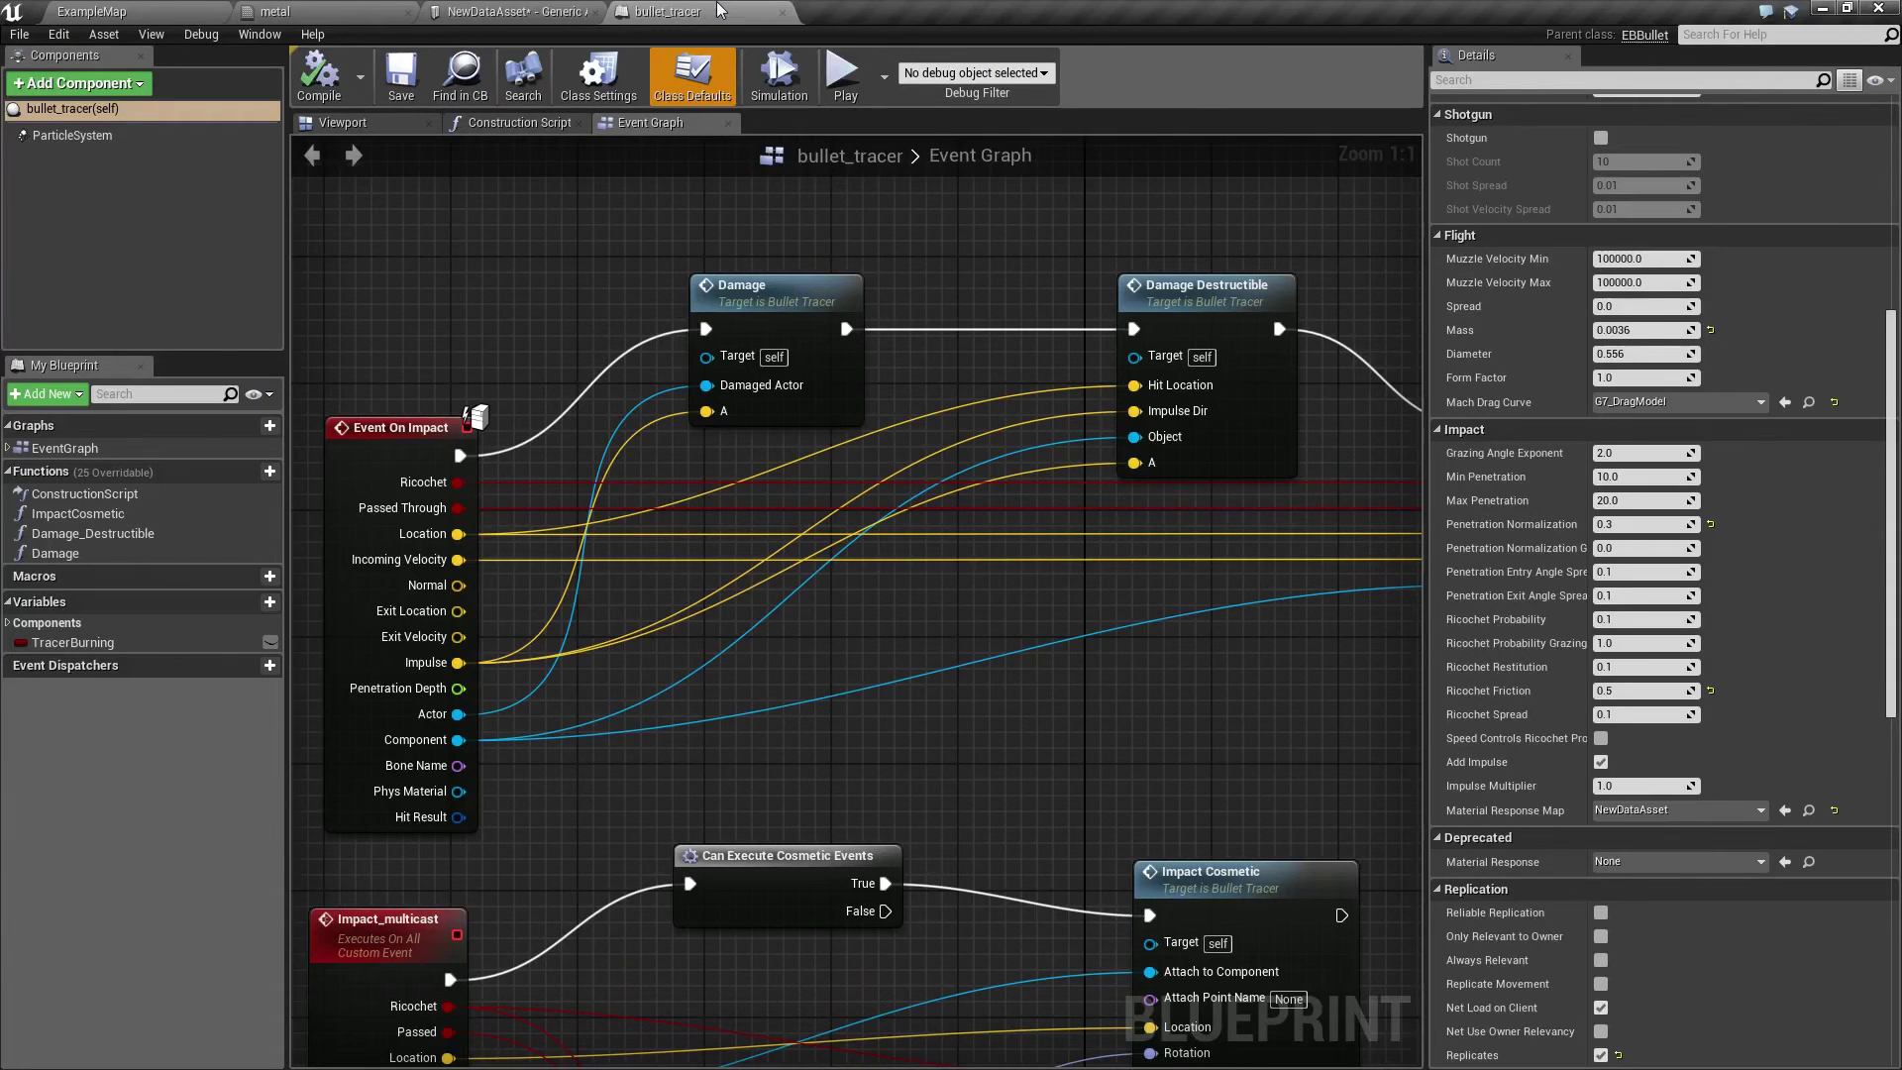
left_click(545, 11)
left_click(691, 272)
left_click(698, 289)
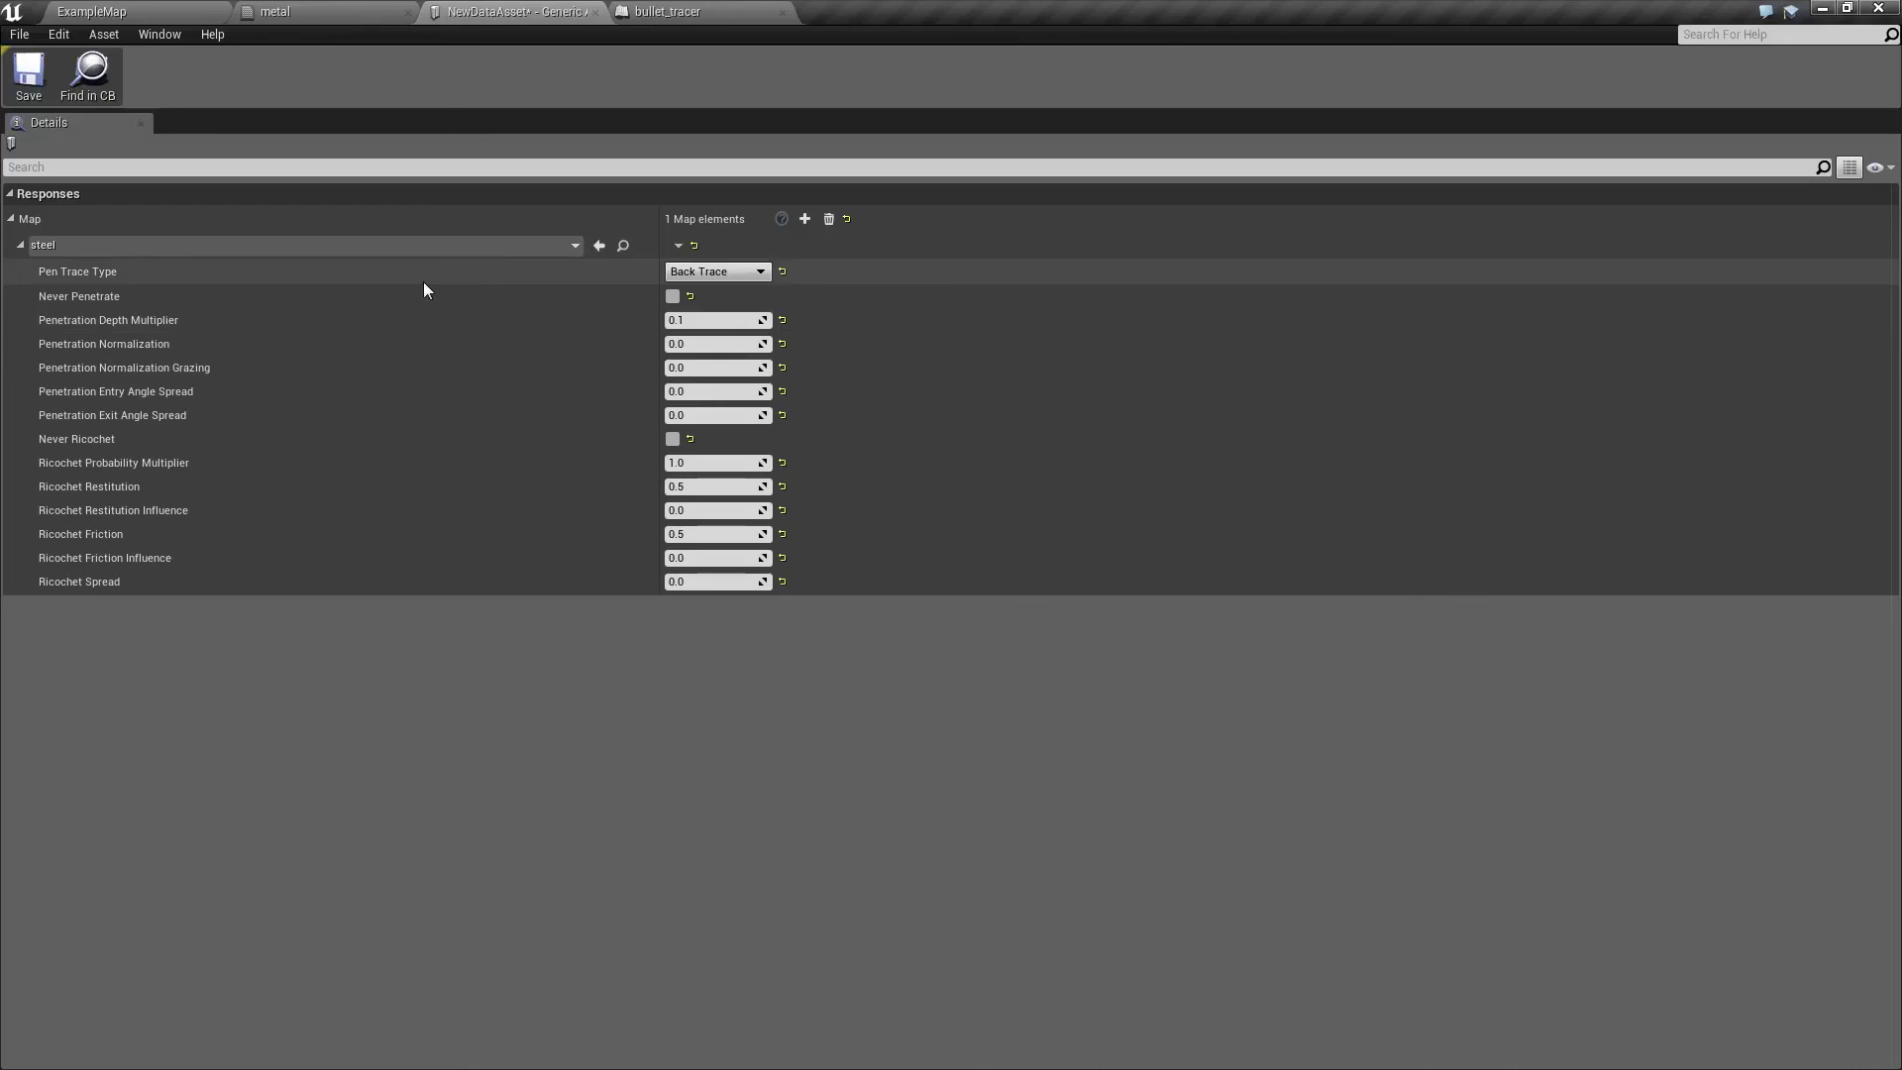
left_click(737, 274)
left_click(737, 273)
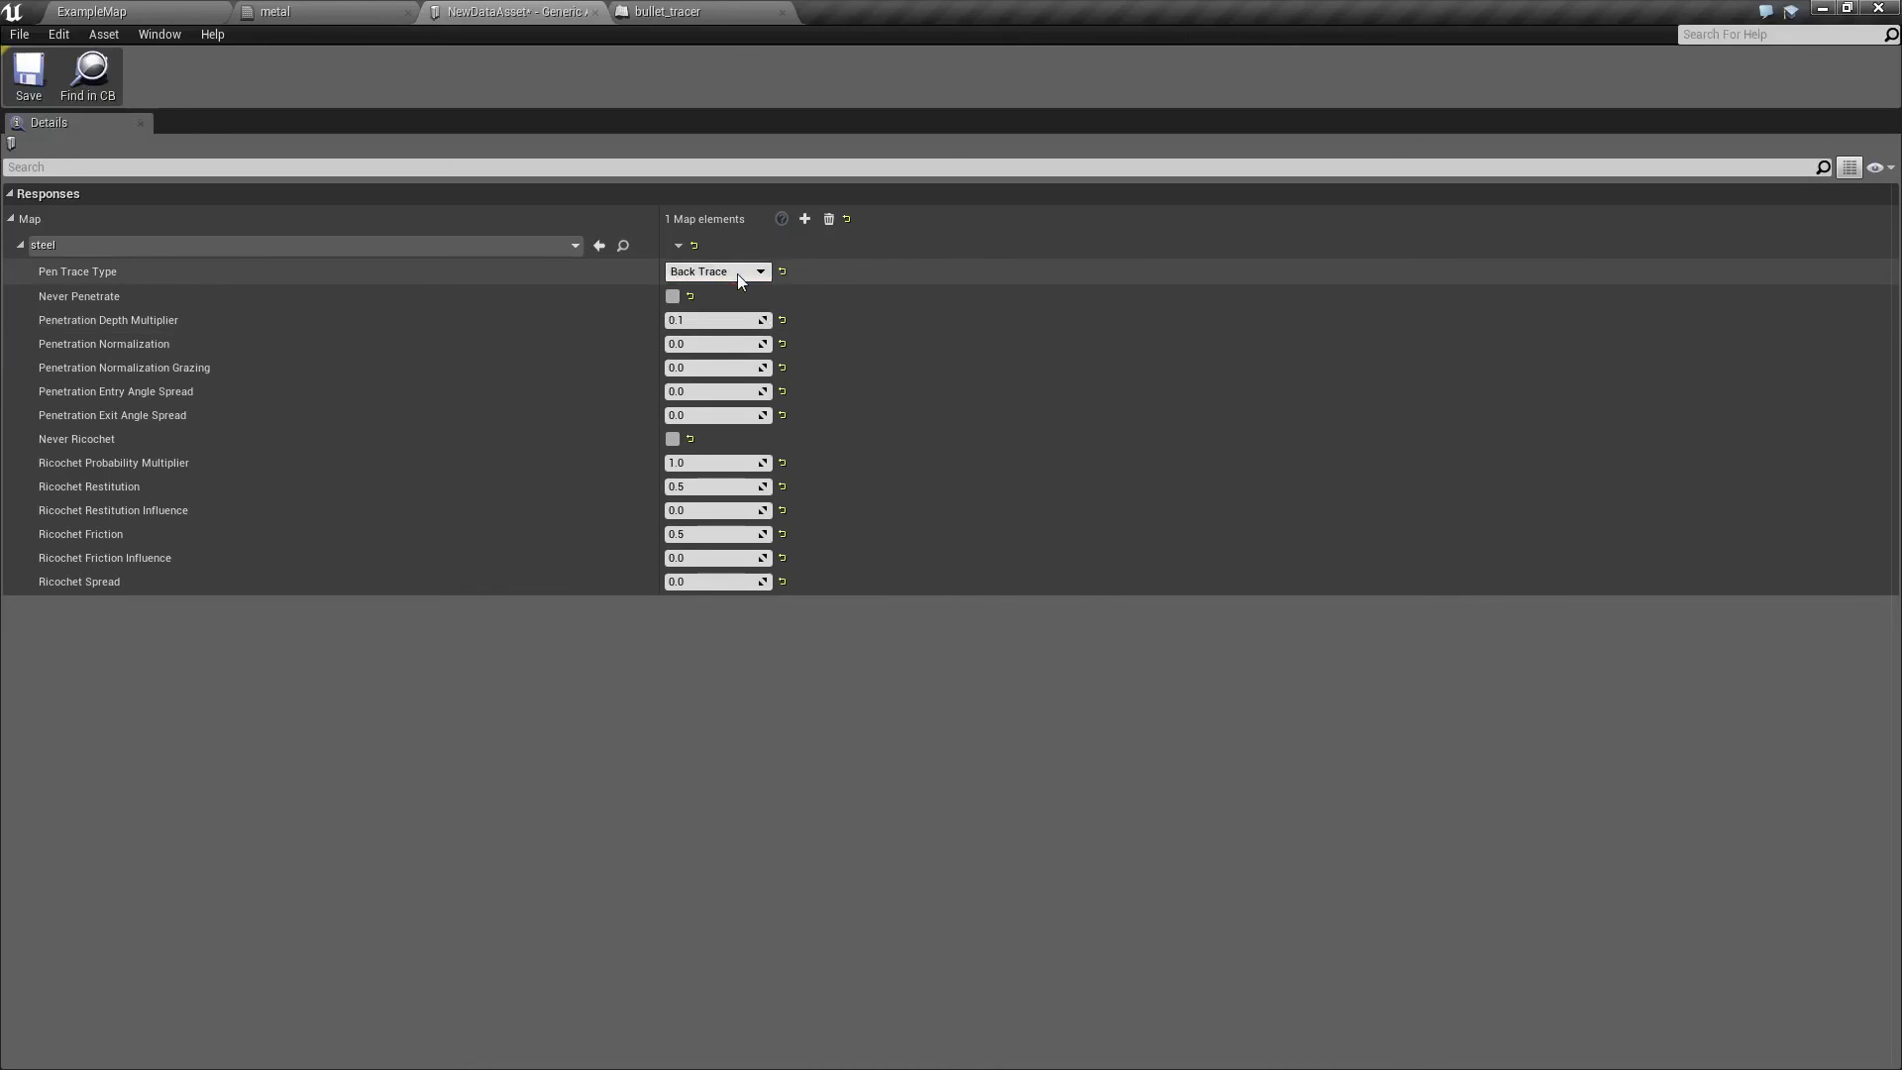